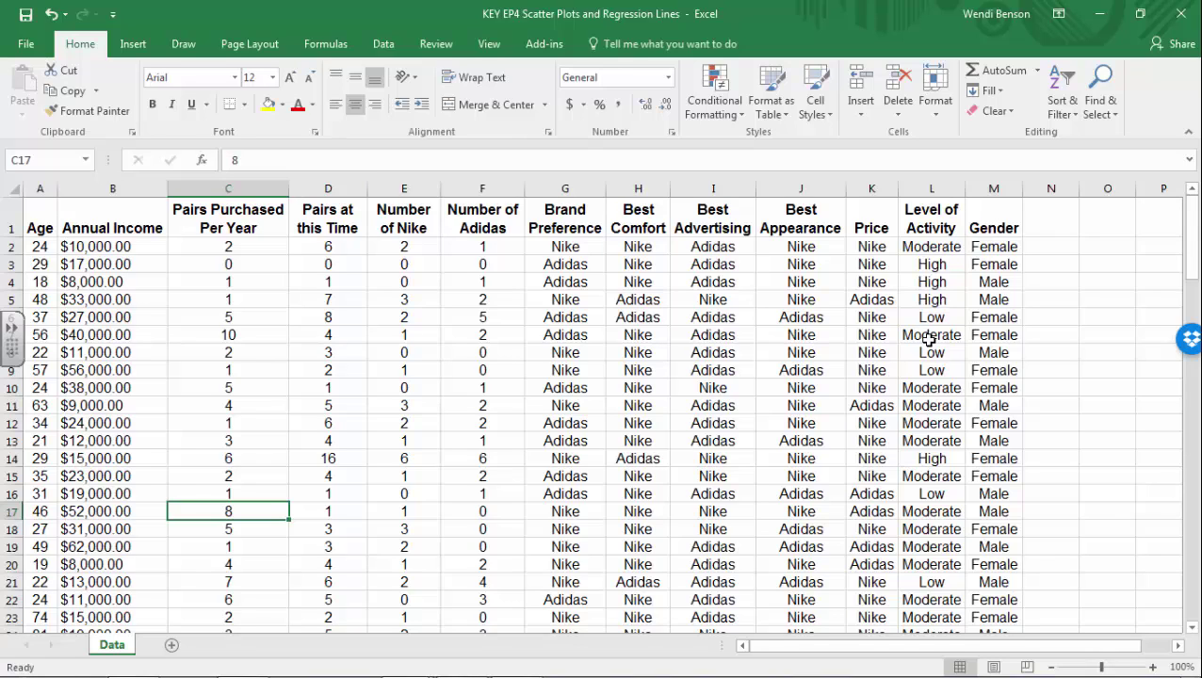
click(397, 189)
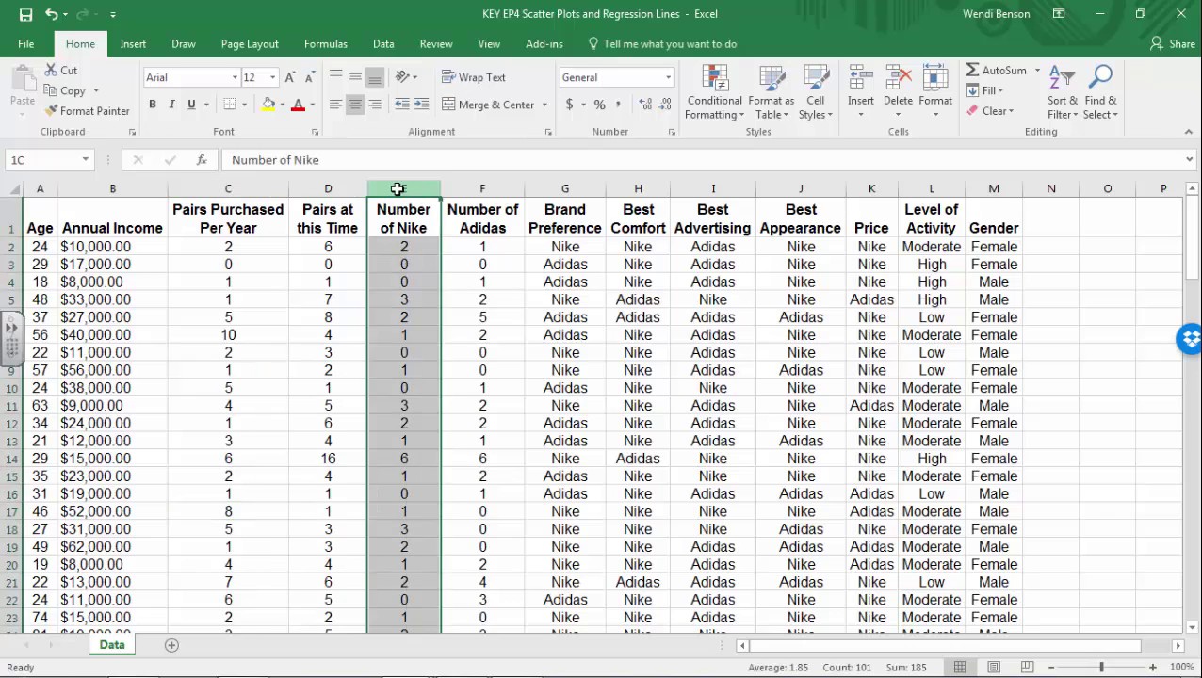
ctrl+click(39, 189)
ctrl+click(88, 188)
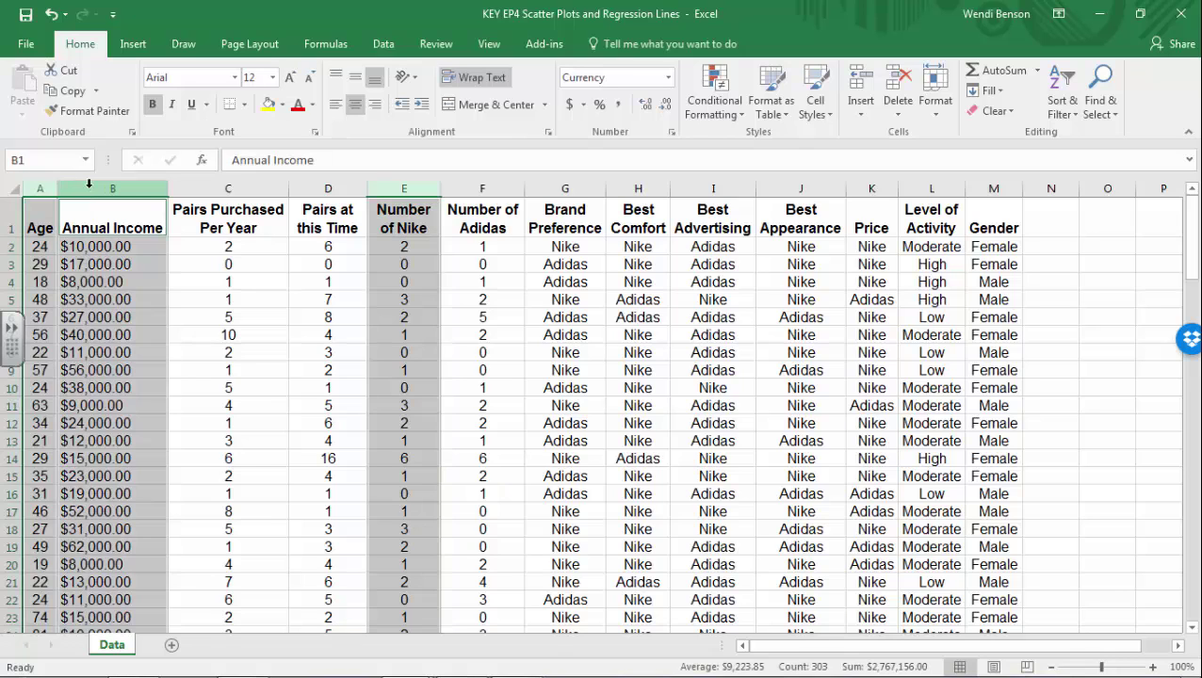
Copy the Age, Annual Income and Number of Nike columns from the Data sheet into a new worksheet.
click(415, 187)
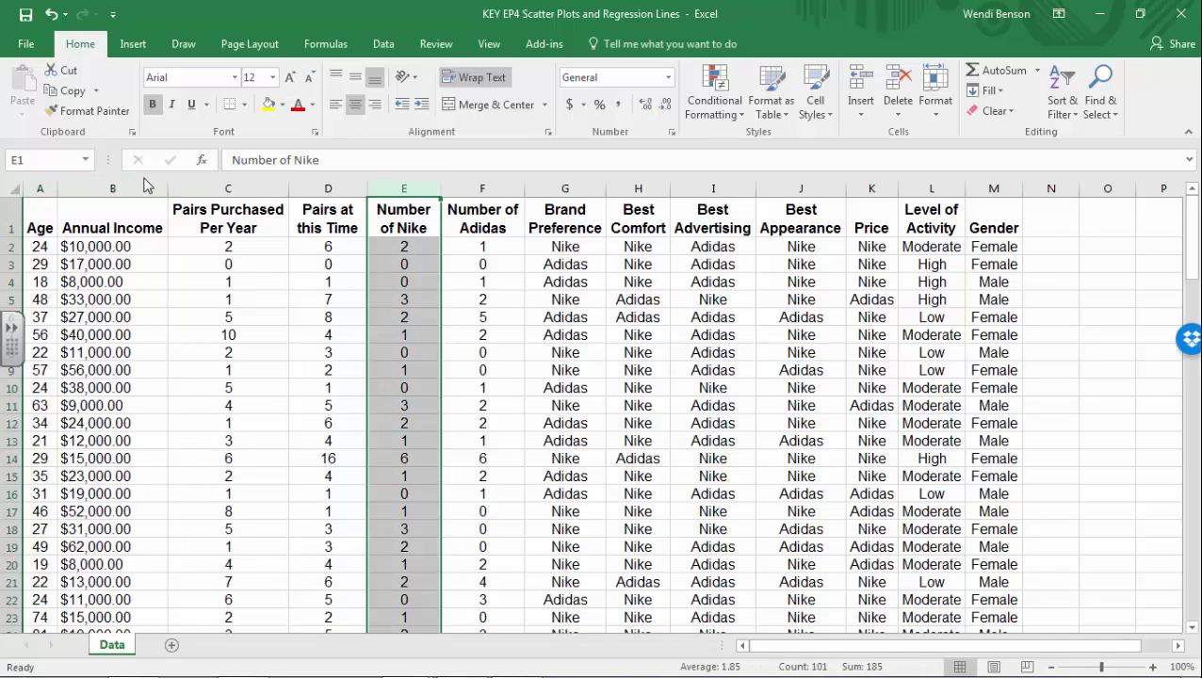
ctrl+click(115, 189)
ctrl+click(39, 188)
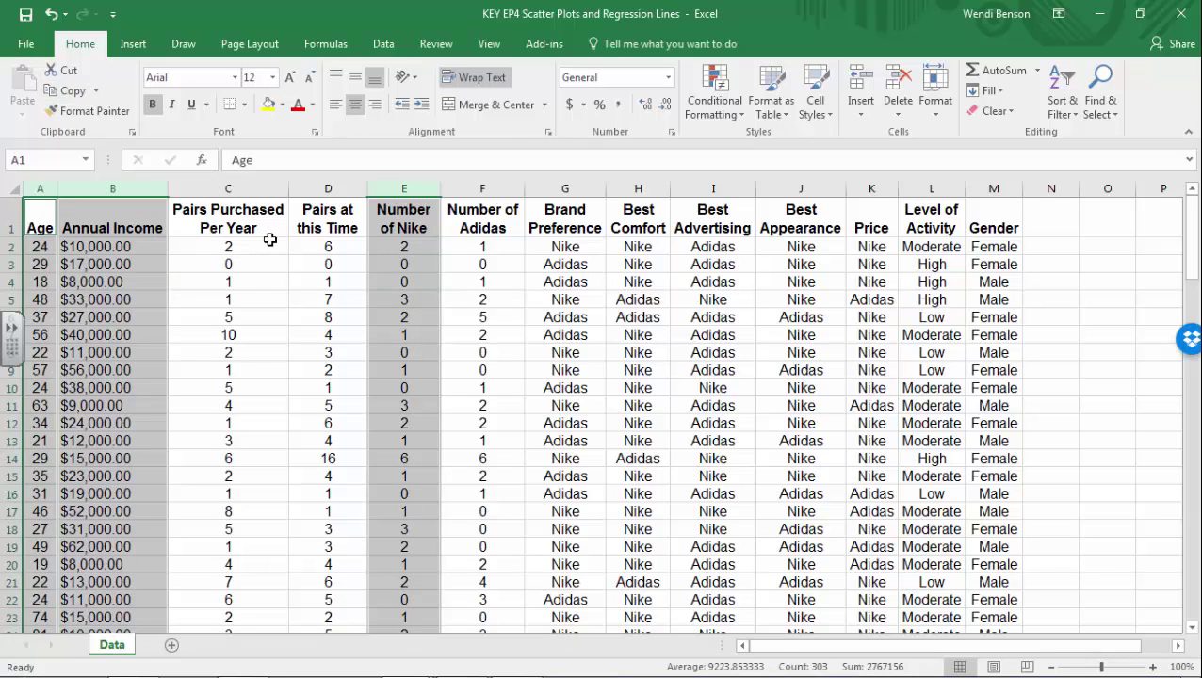
key(ctrl+c)
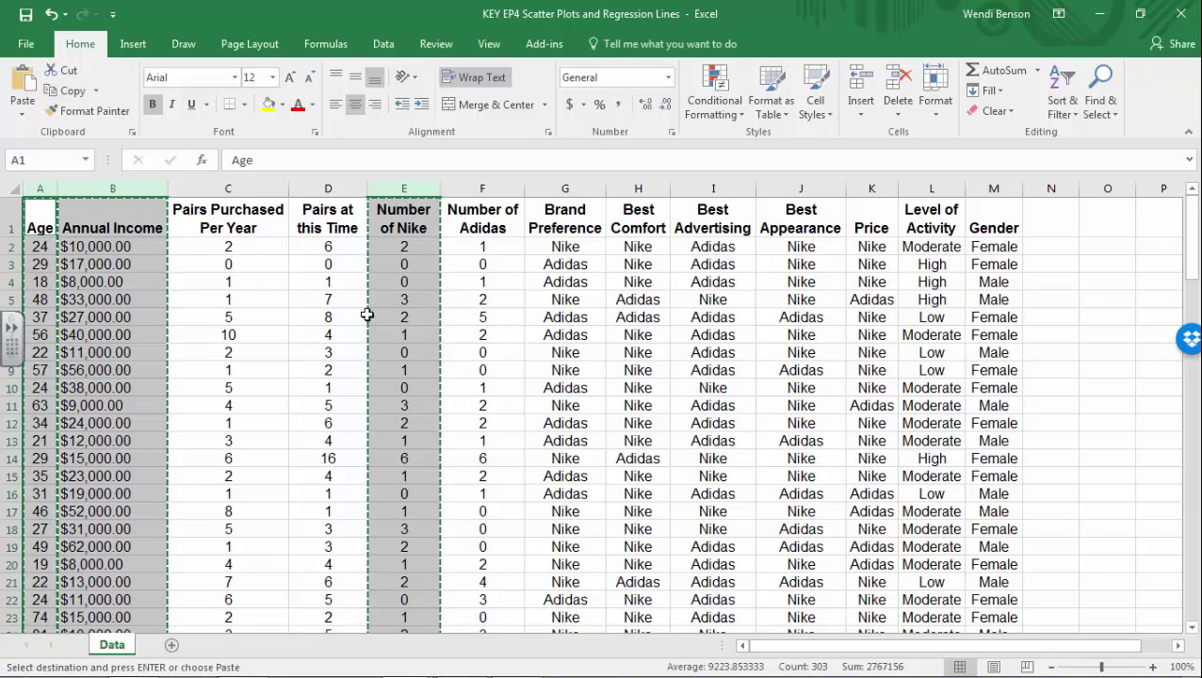
click(173, 649)
key(ctrl+v)
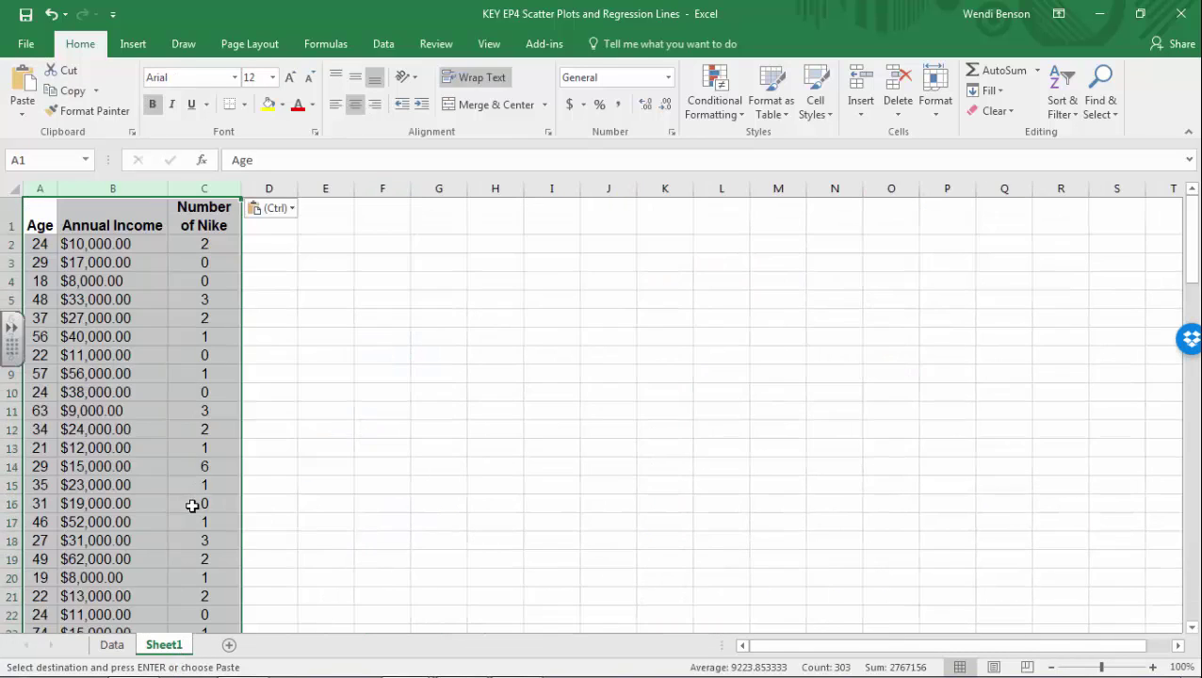
click(344, 411)
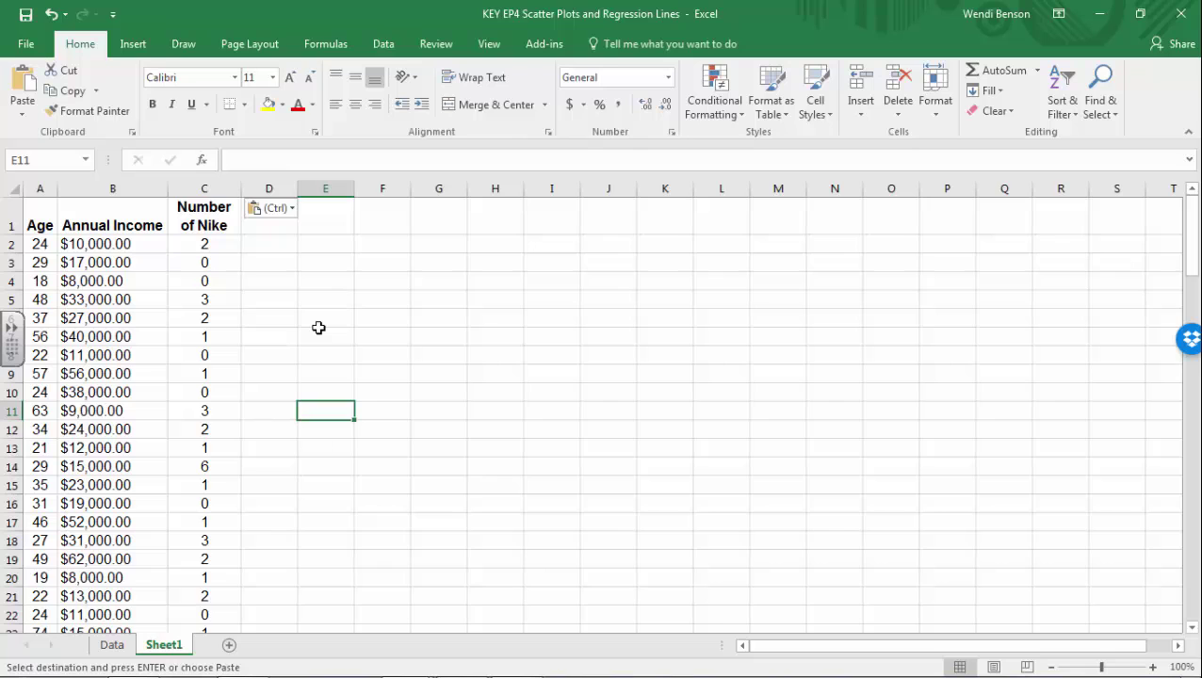
drag(42, 189, 196, 194)
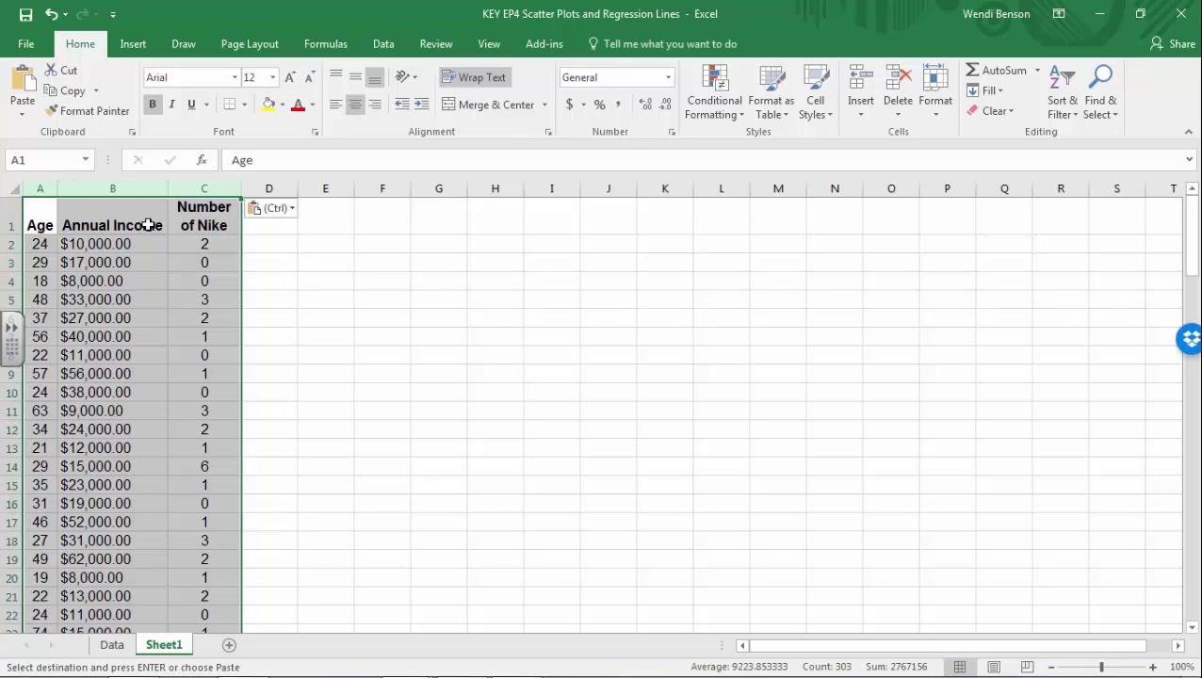
click(377, 340)
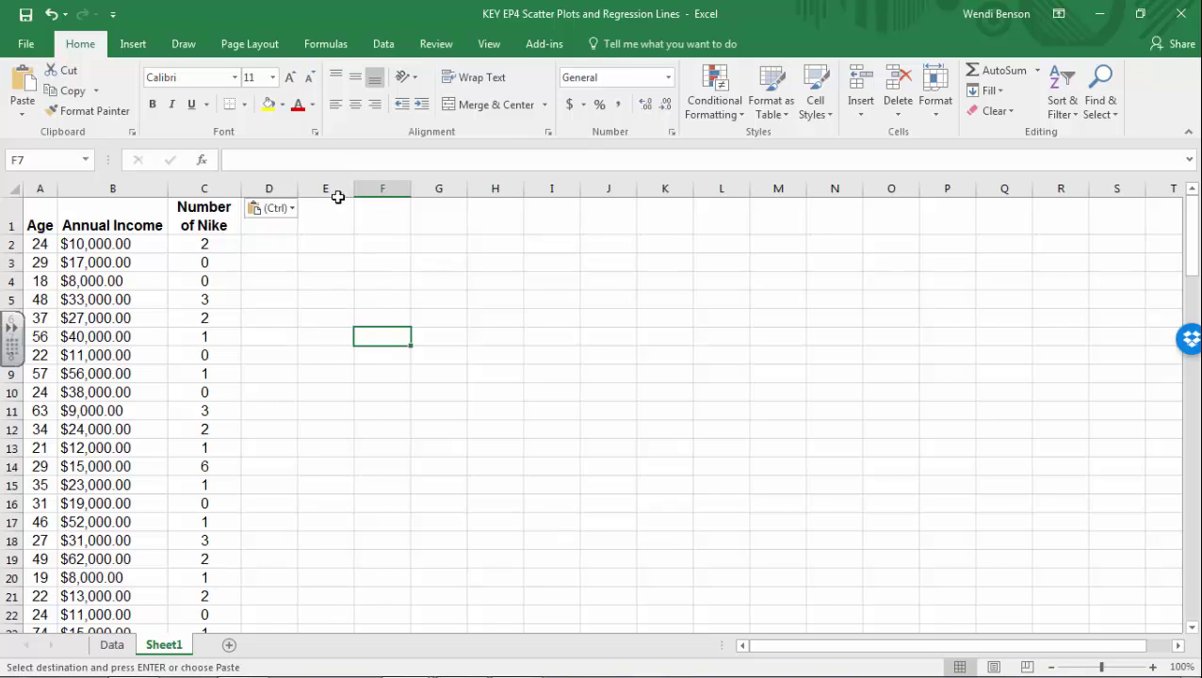
click(42, 179)
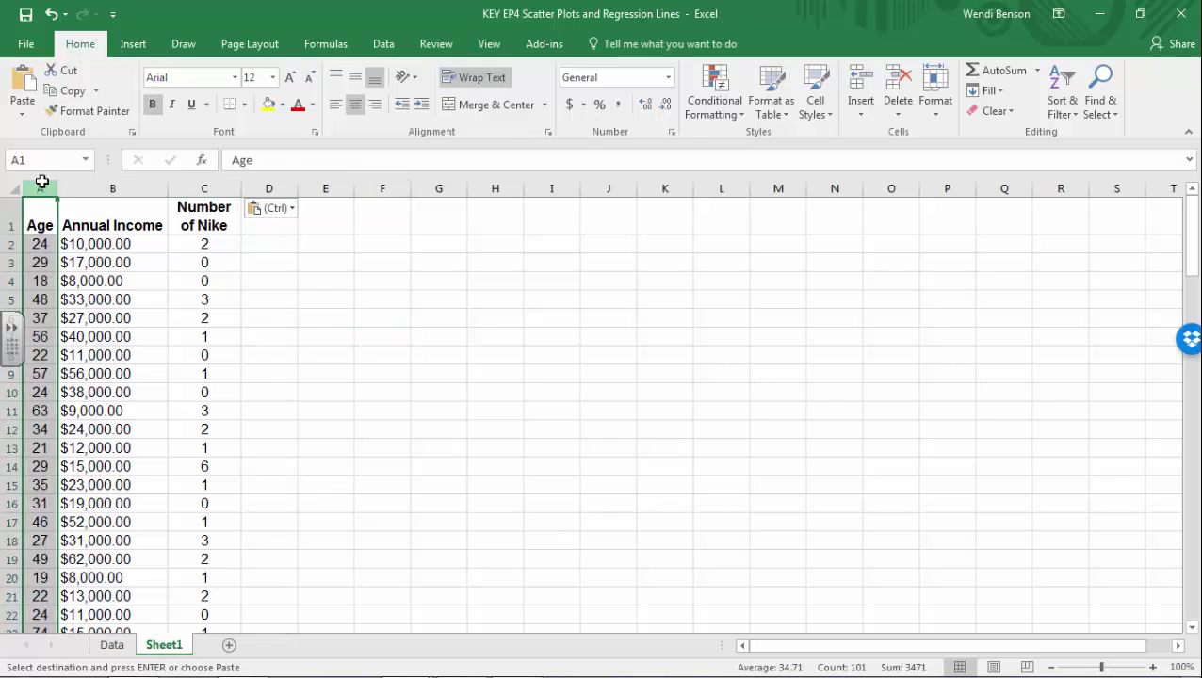
click(89, 186)
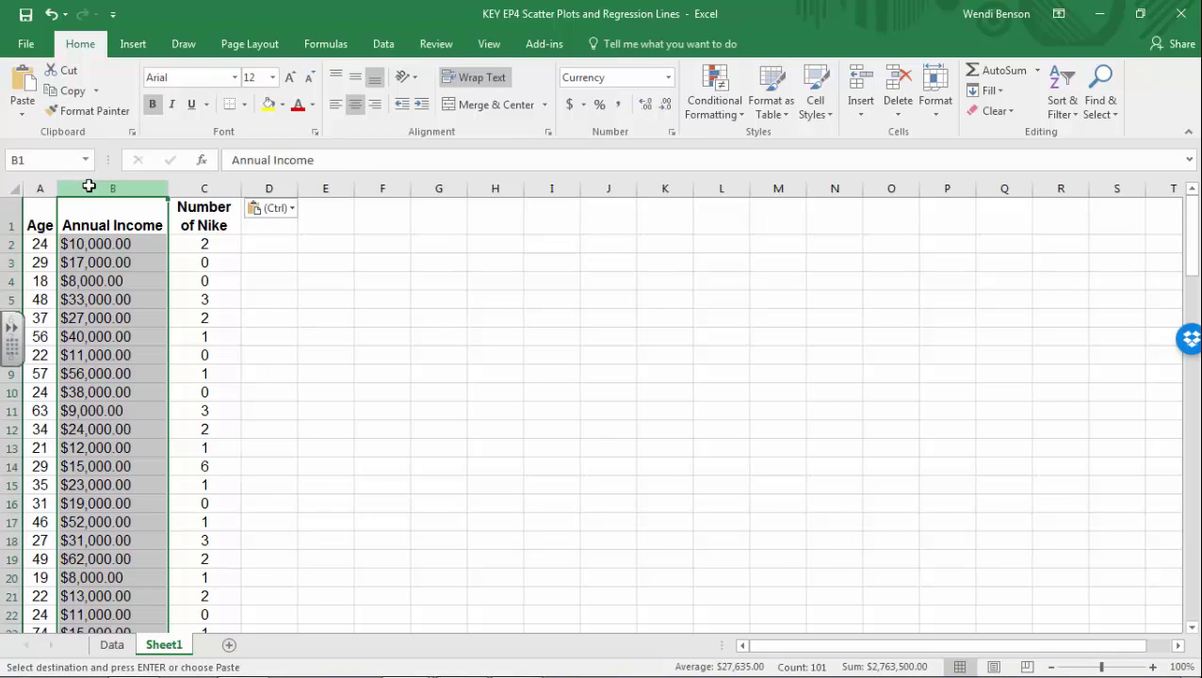
click(307, 343)
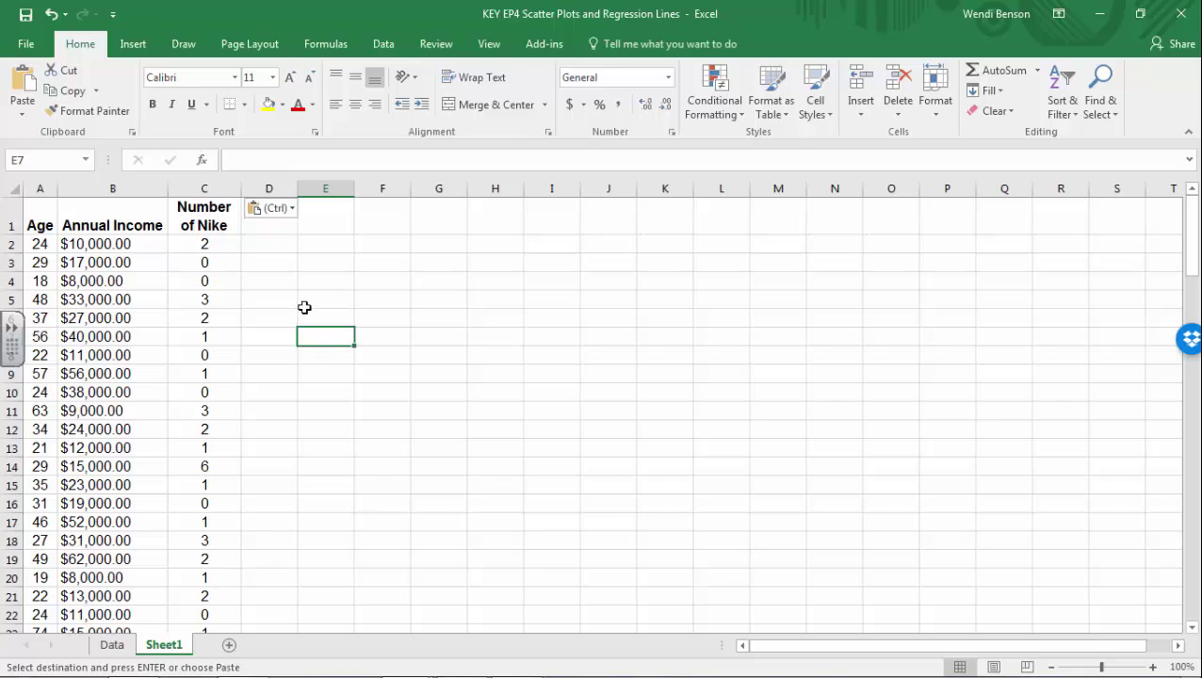
Copy the Annual Income column to column E and the Number of Nike column to column F.
click(118, 191)
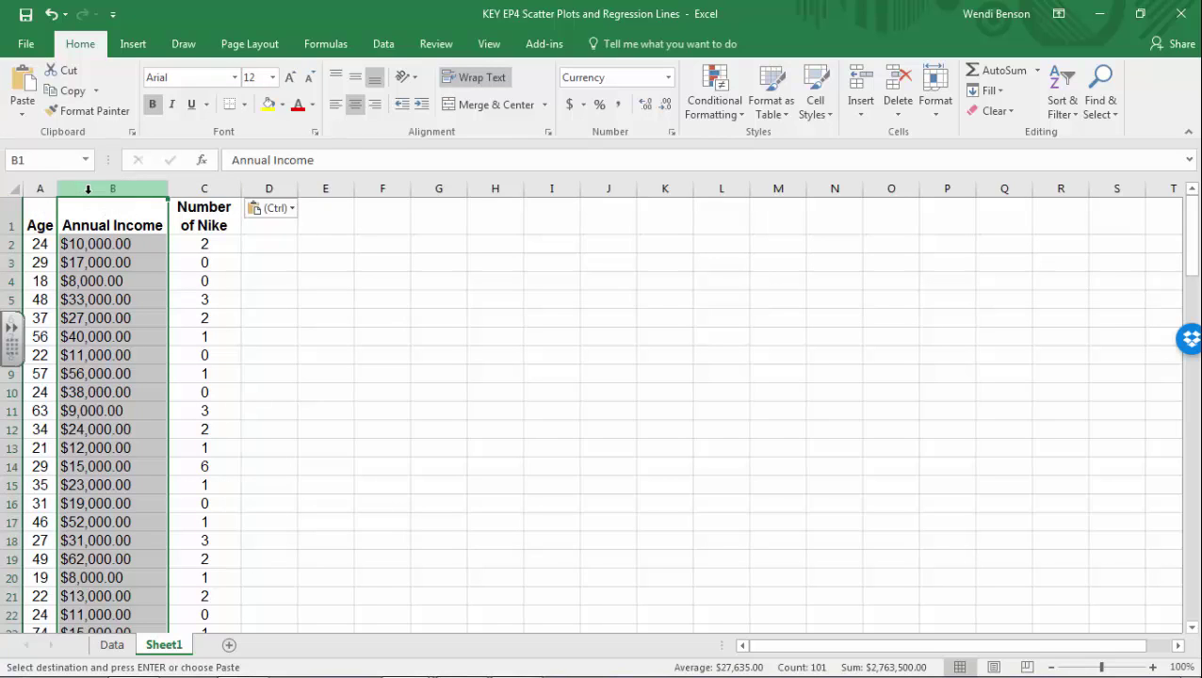
click(322, 215)
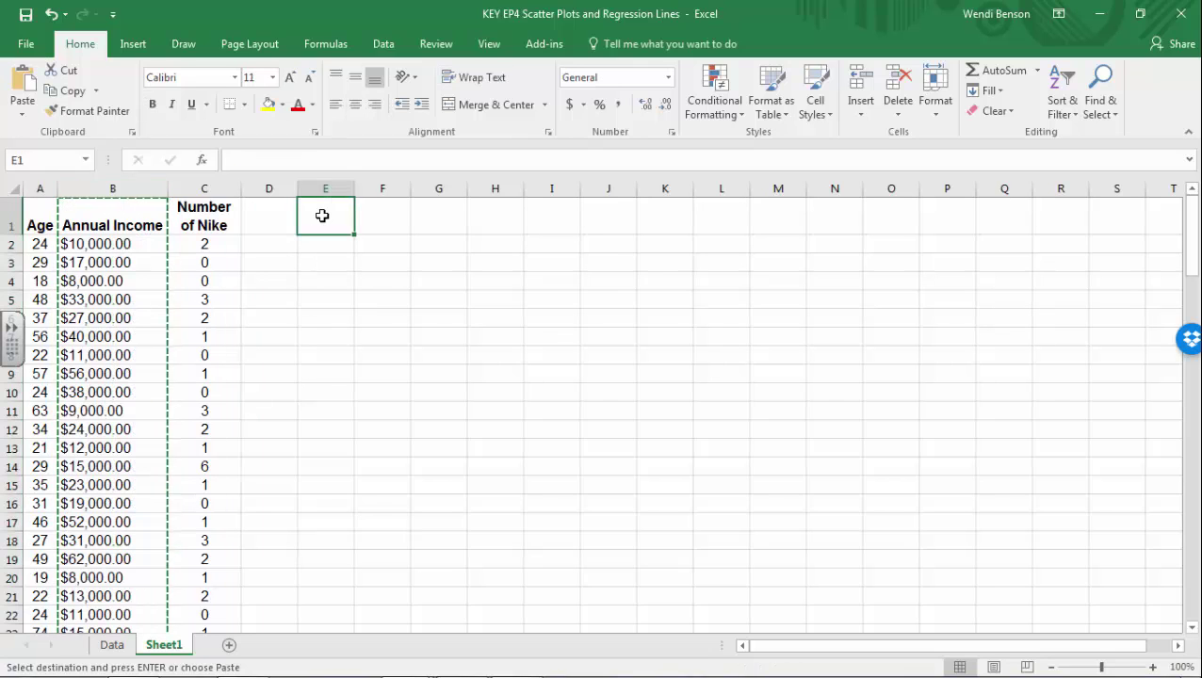
key(ctrl+v)
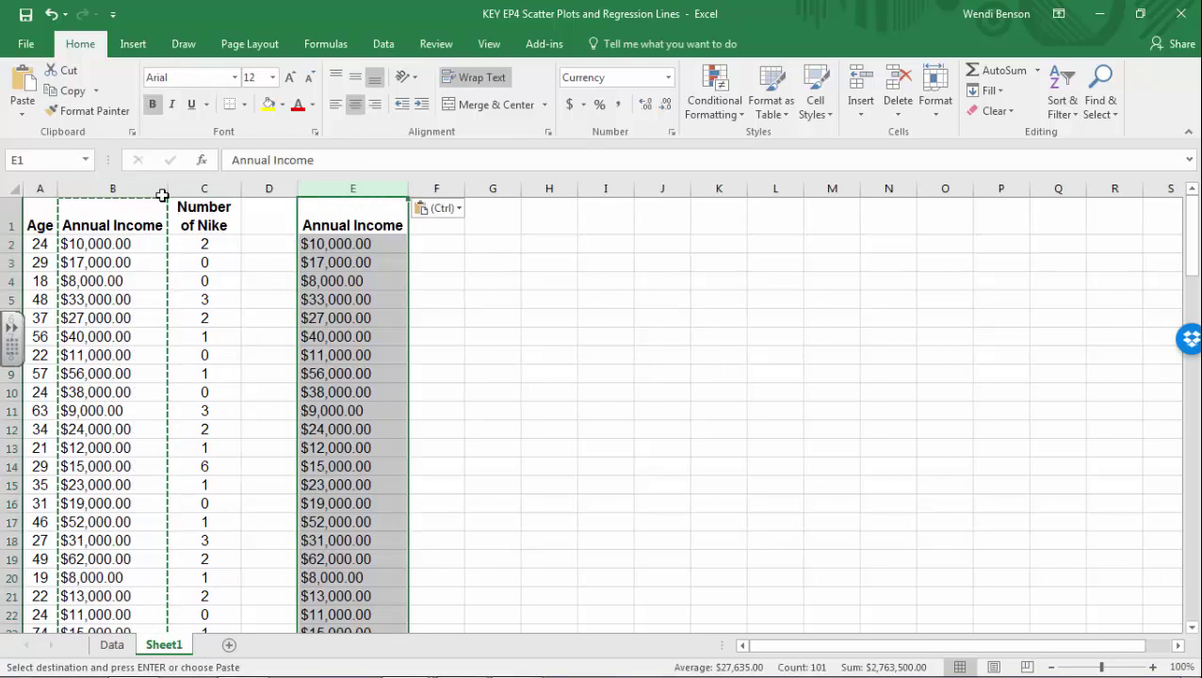
click(220, 191)
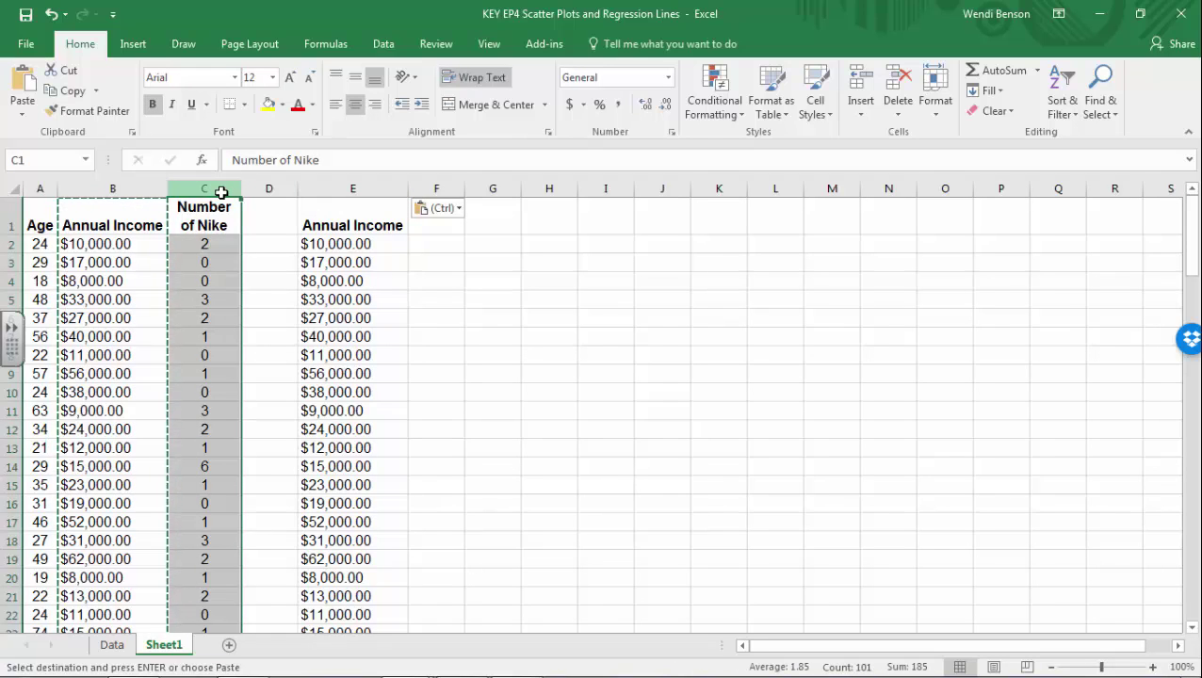
key(ctrl+c)
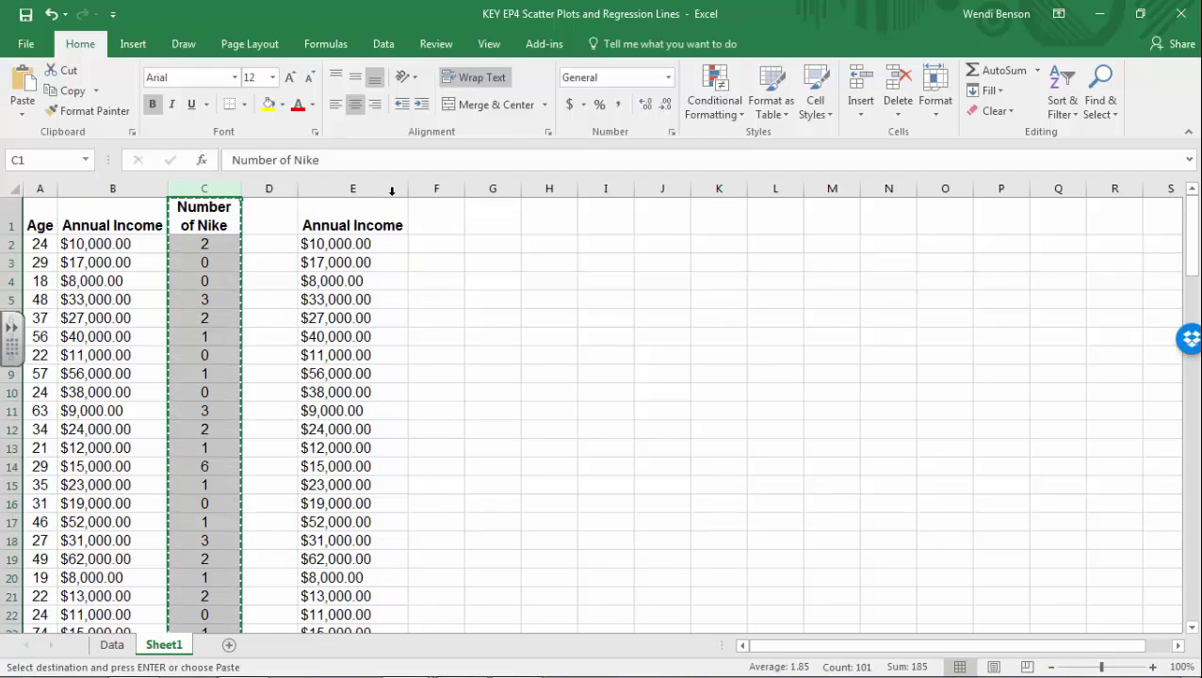
click(420, 188)
key(ctrl+v)
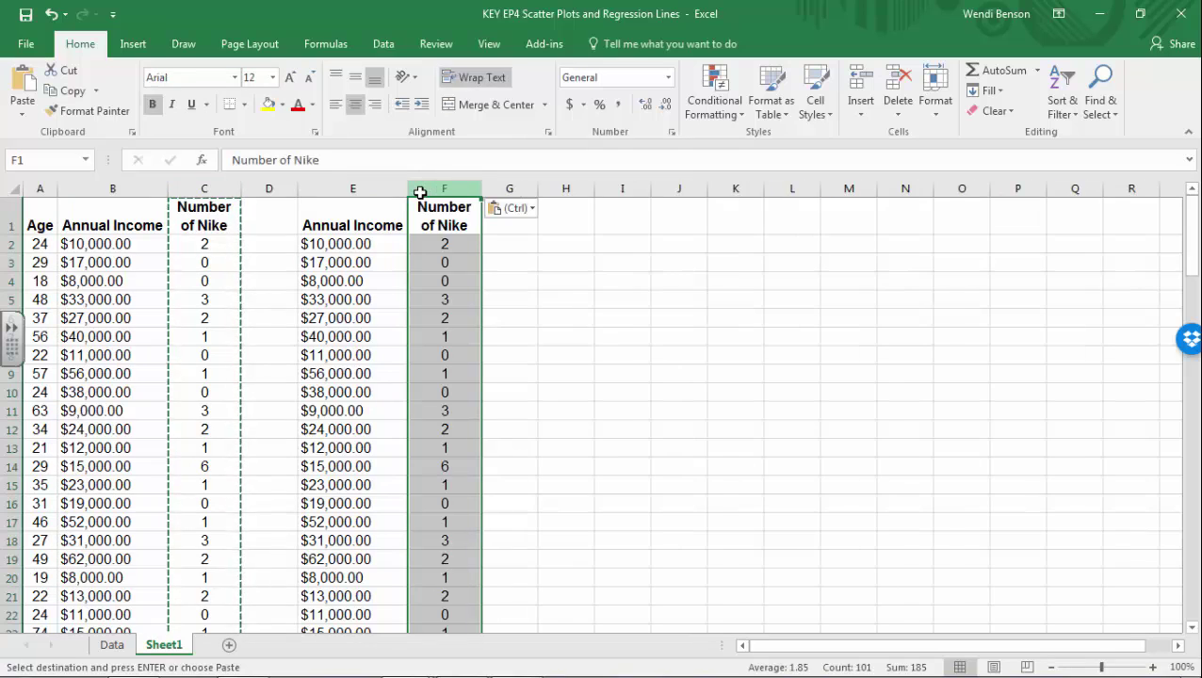
click(662, 460)
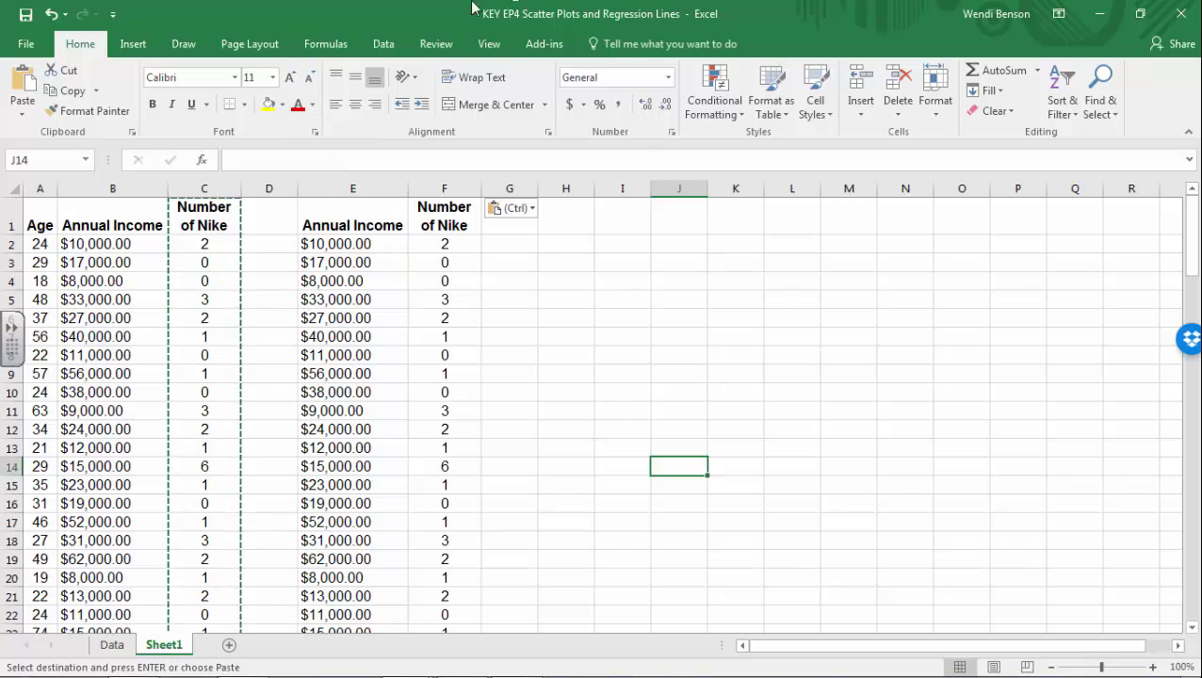
Insert a markers-only scatter chart of columns E and F and place it beside the data, starting near column H.
click(339, 188)
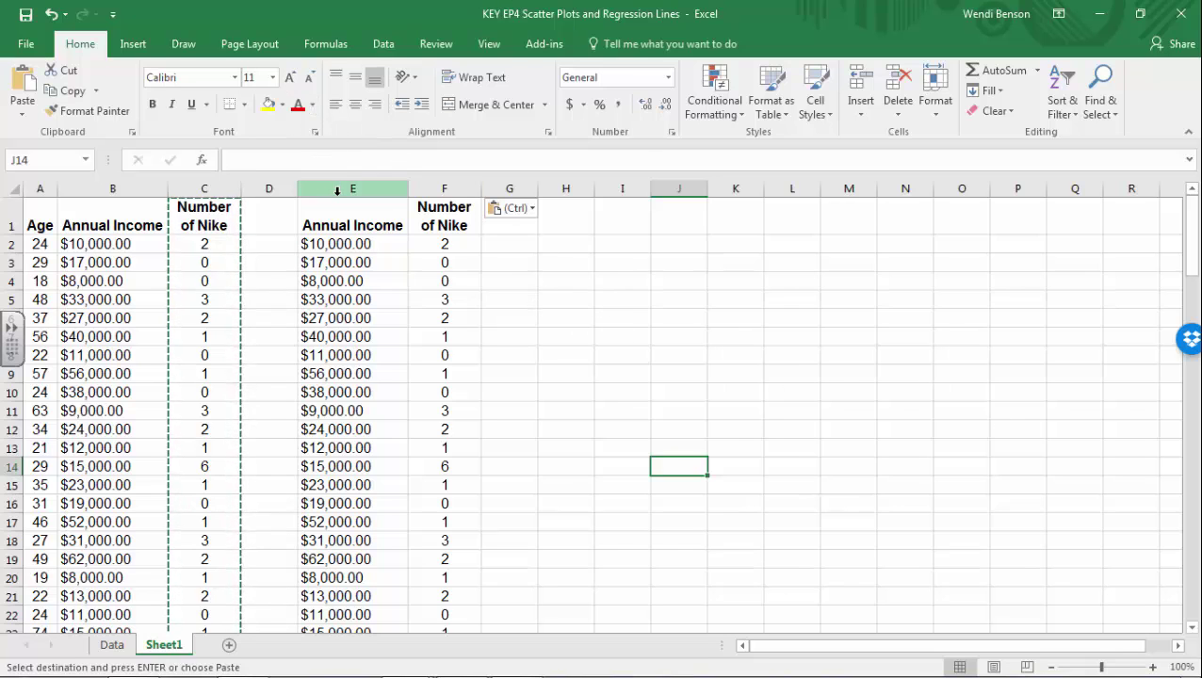
drag(337, 189, 435, 190)
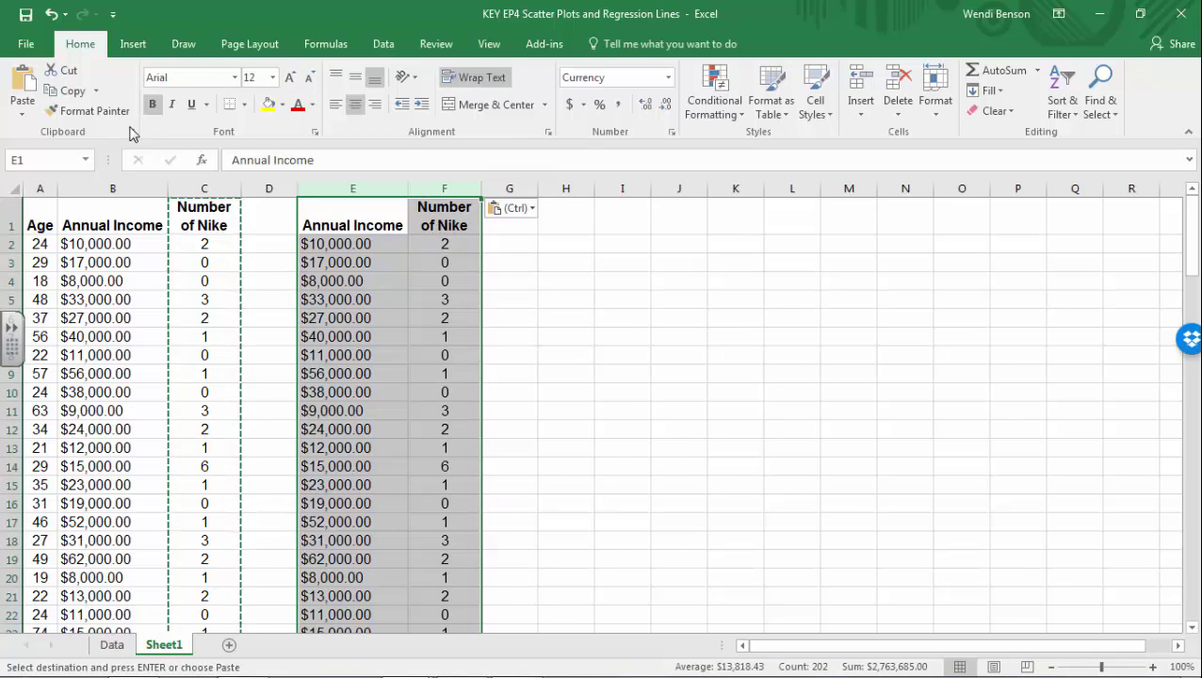
click(133, 44)
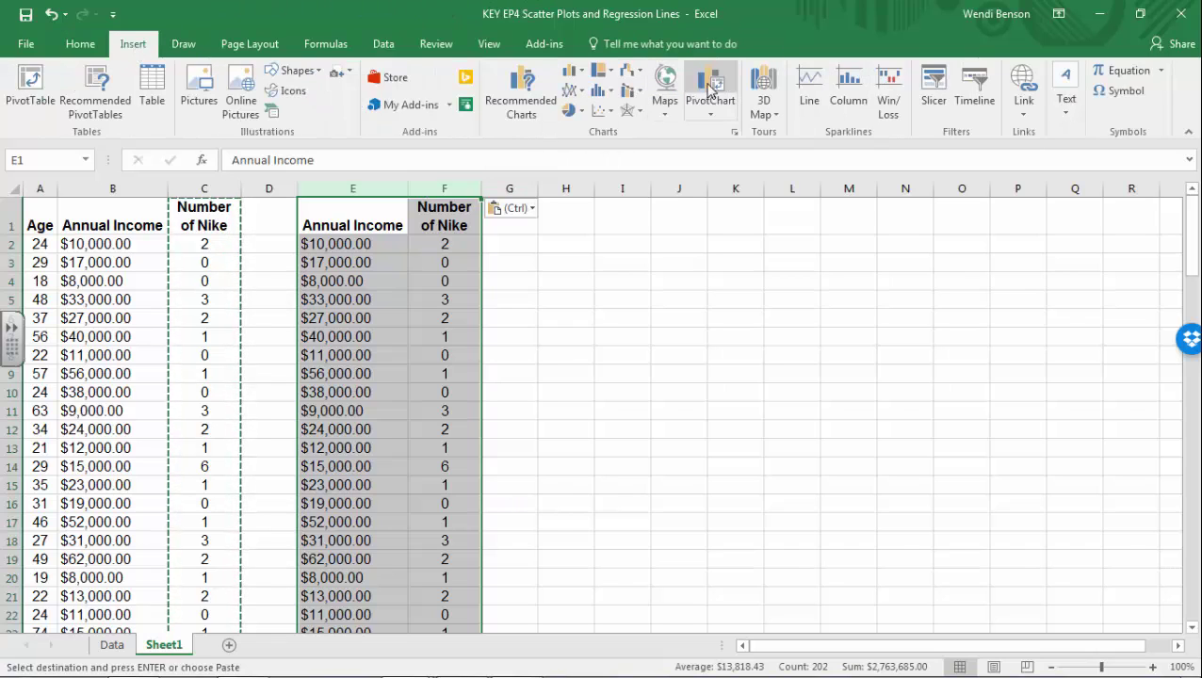
click(600, 117)
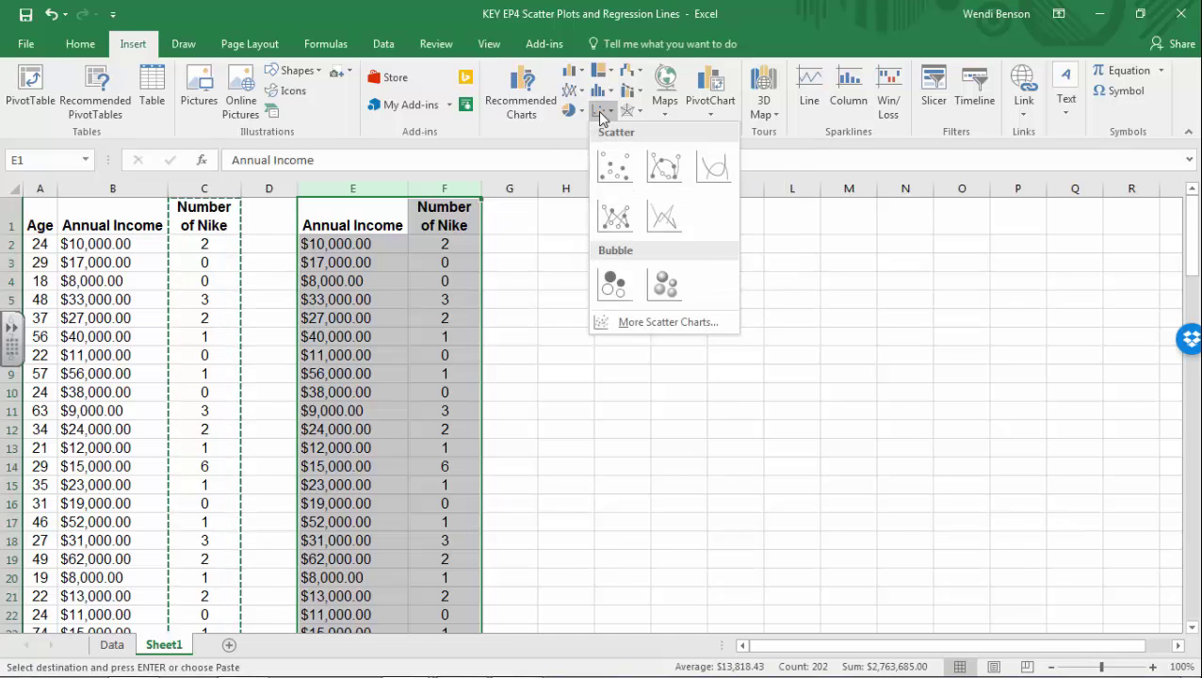
click(608, 160)
drag(711, 322, 848, 246)
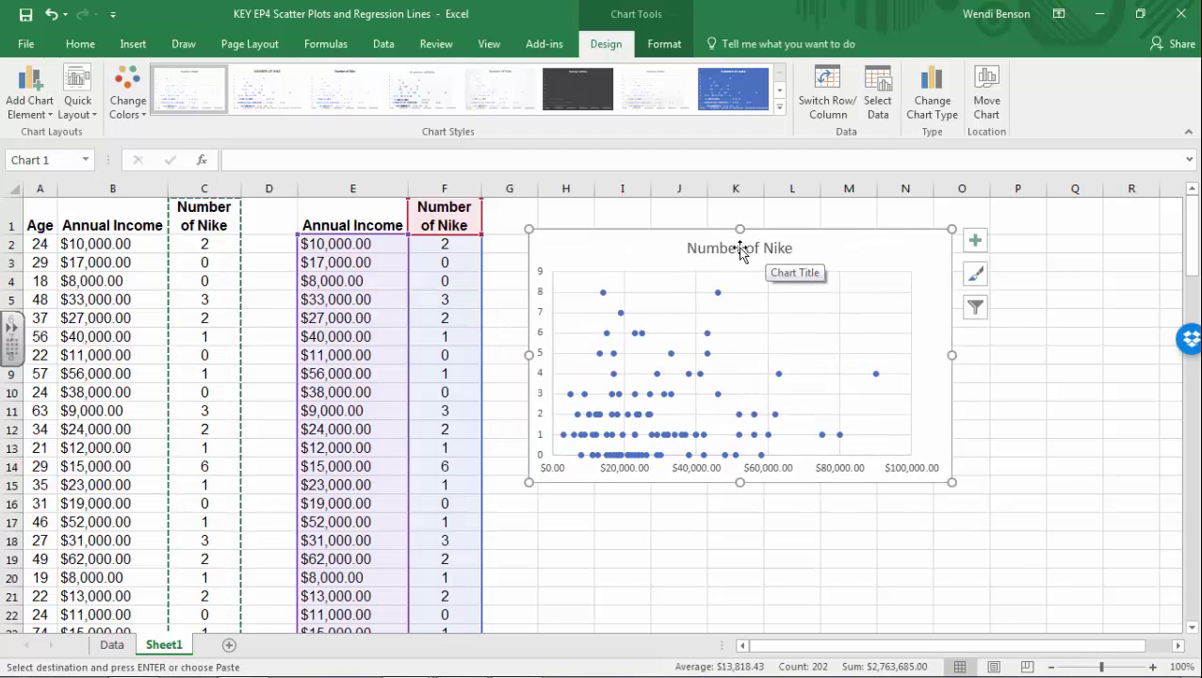
Delete the chart title and apply the quick layout with axis titles, a side legend, and major and minor gridlines.
click(741, 249)
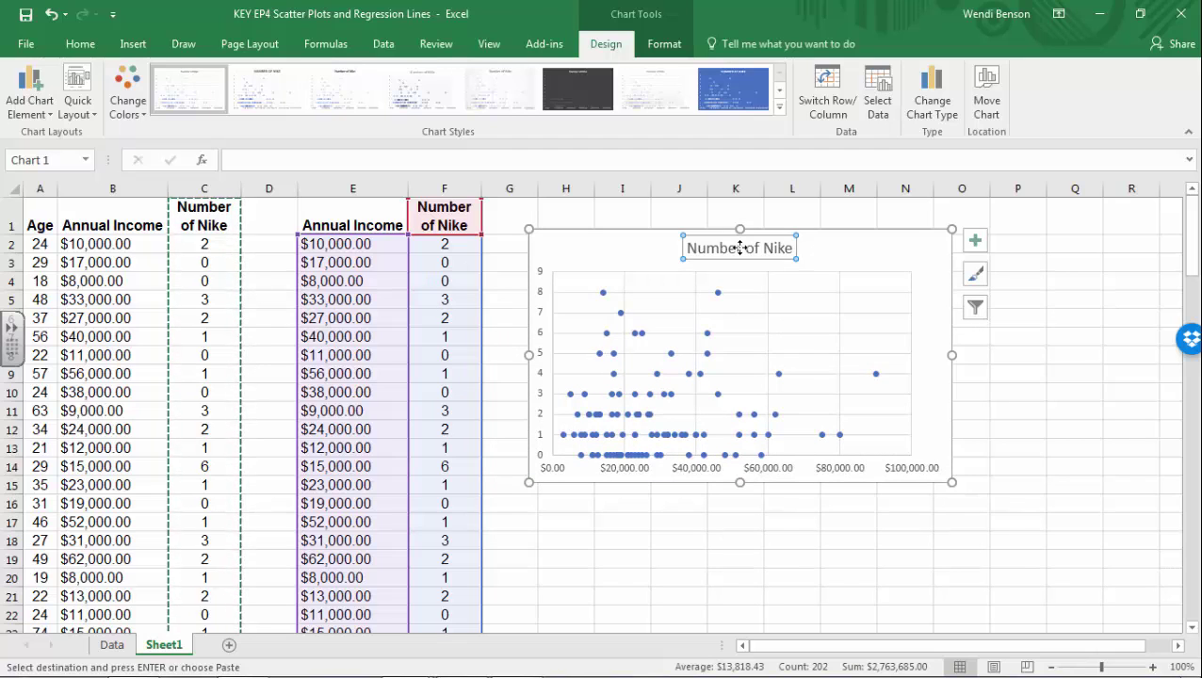
key(Delete)
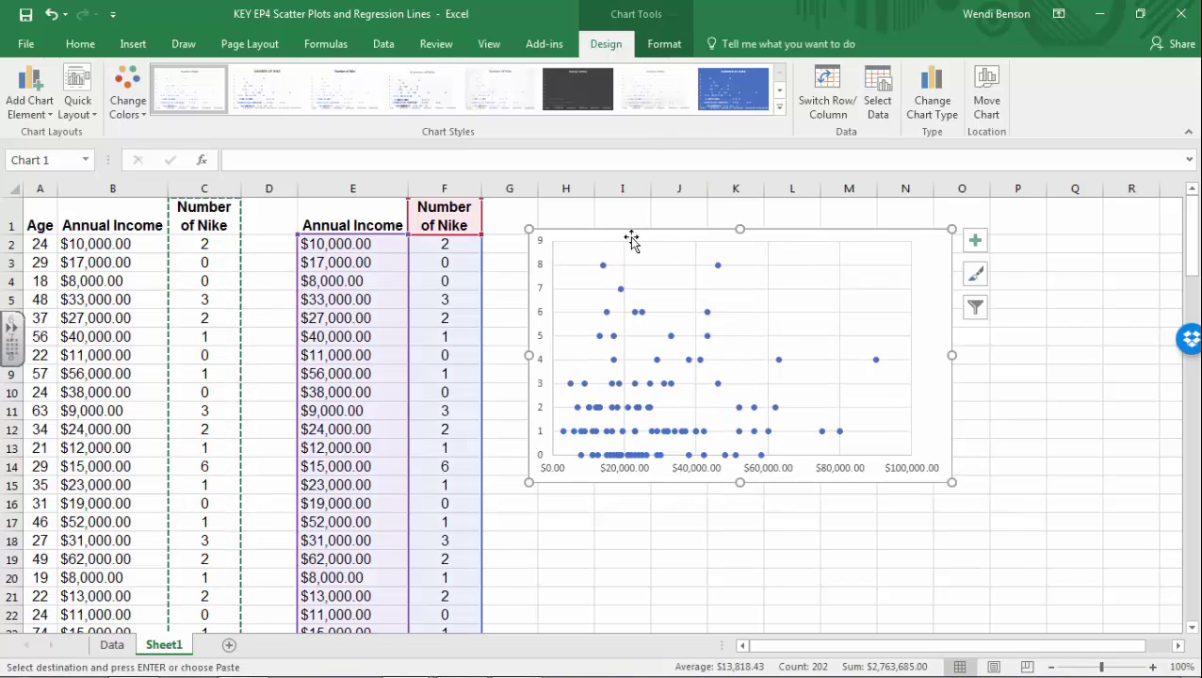
click(31, 111)
mouse_move(43, 155)
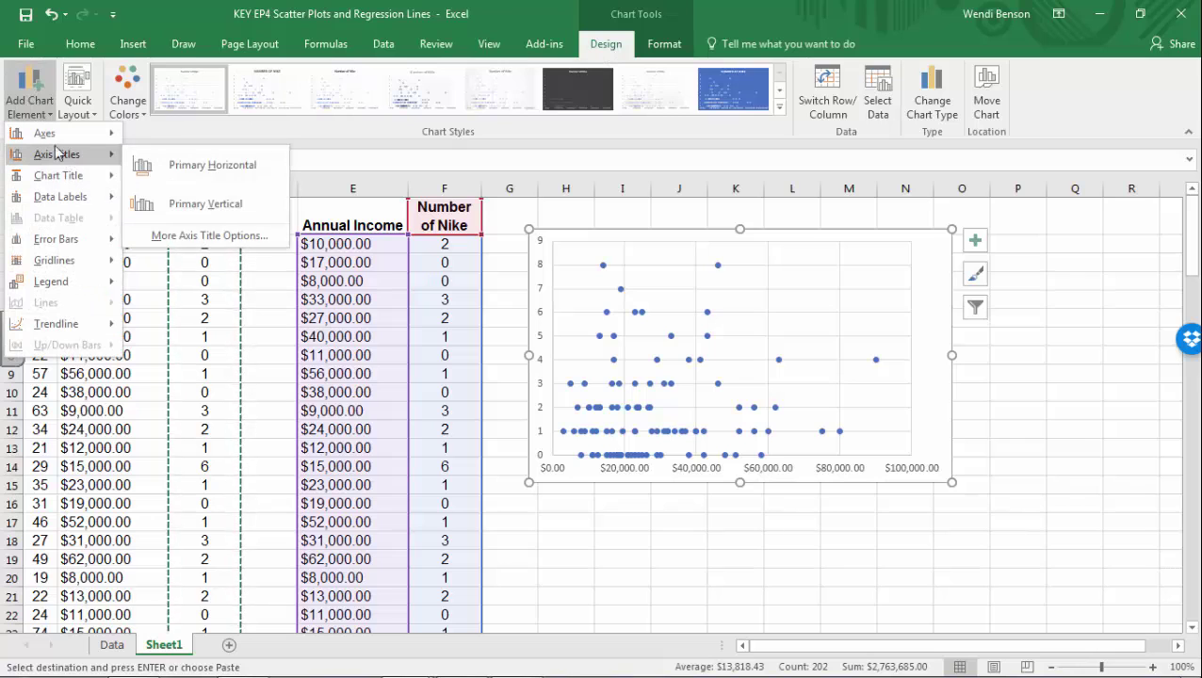
click(75, 79)
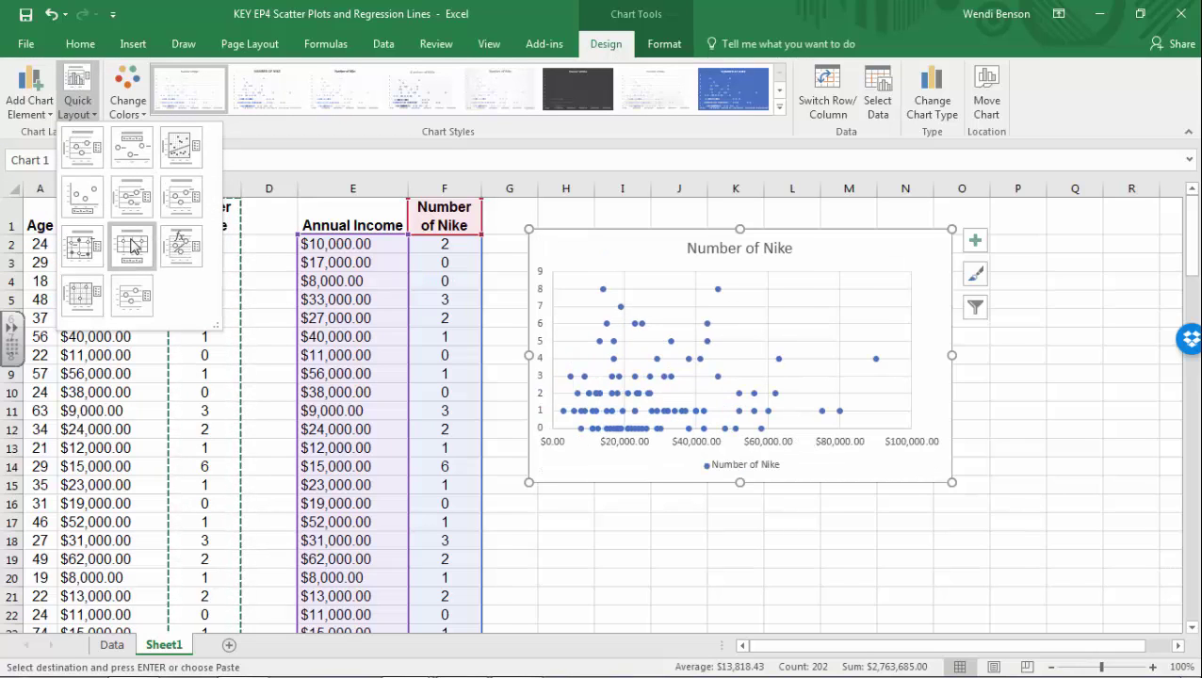
click(91, 297)
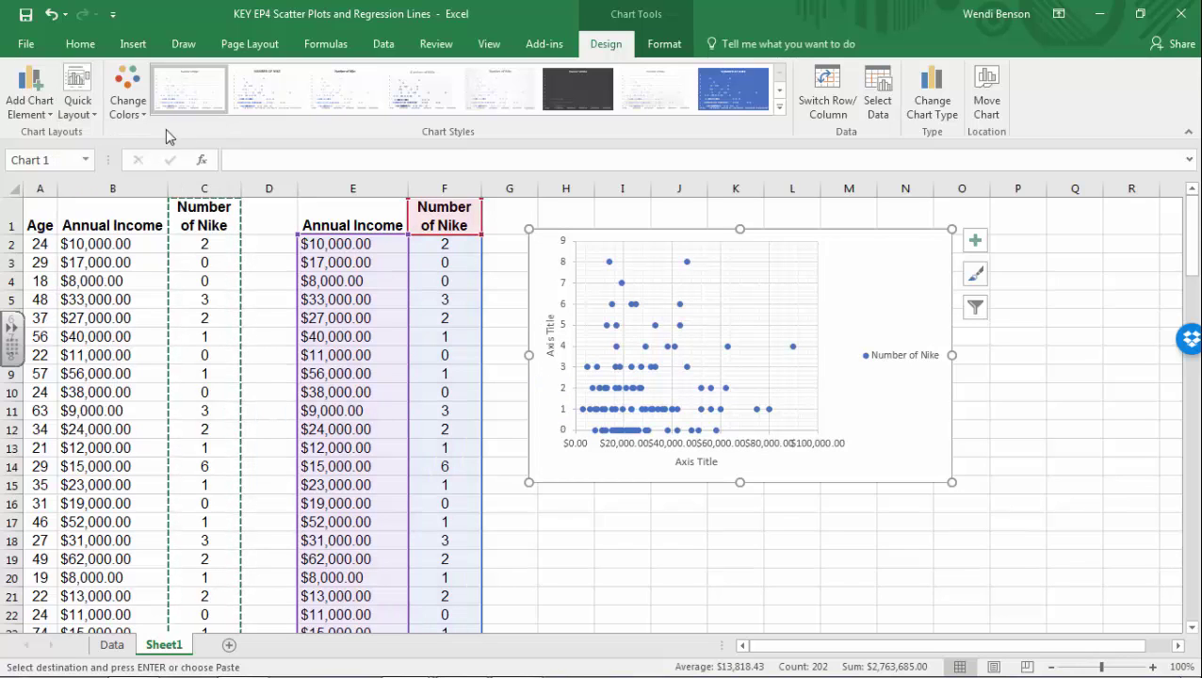
Delete the scatter chart's legend and widen the chart to reach column Q.
click(77, 99)
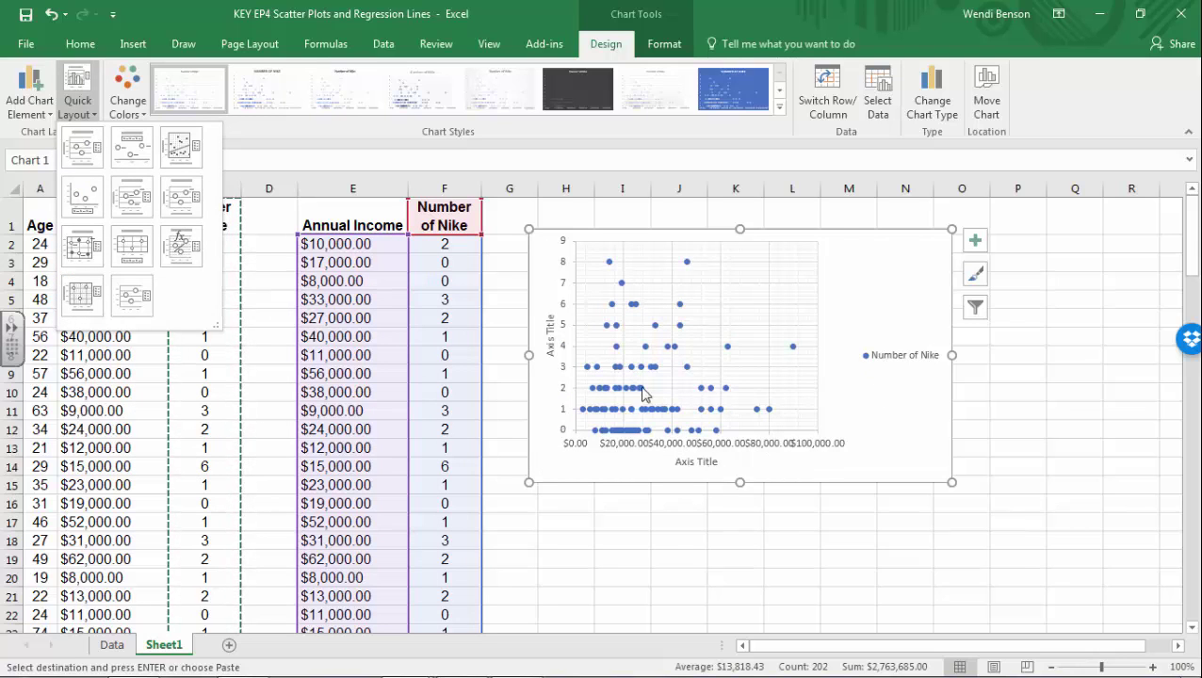
click(884, 358)
click(873, 358)
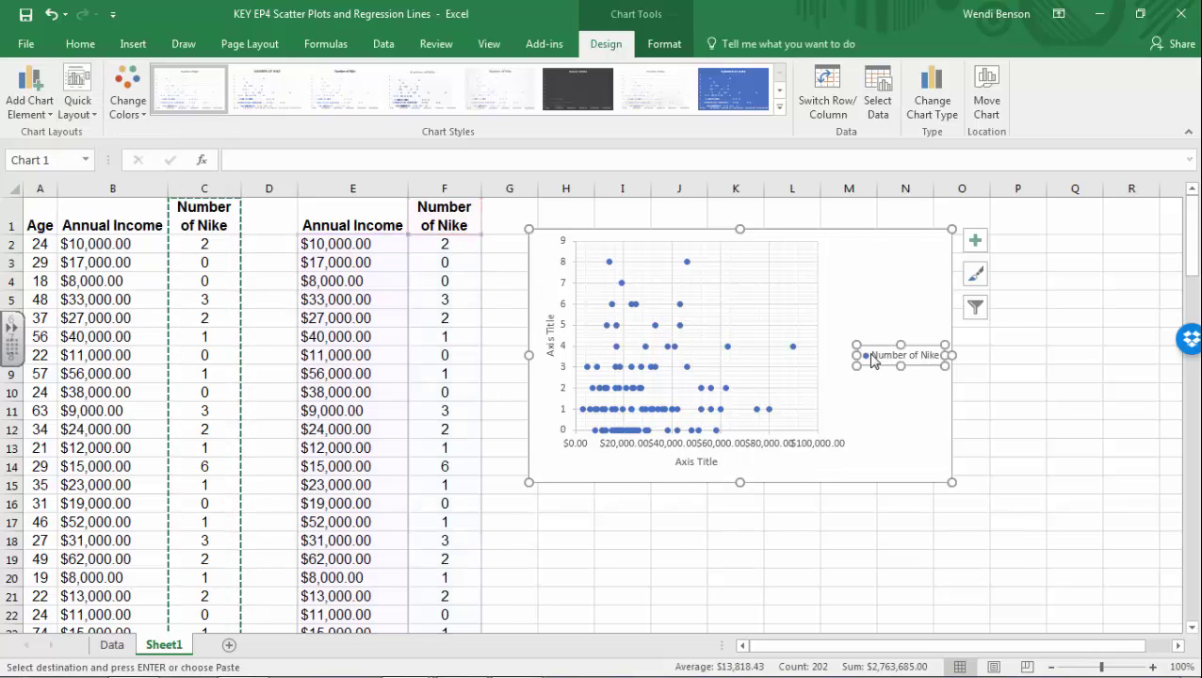
key(Delete)
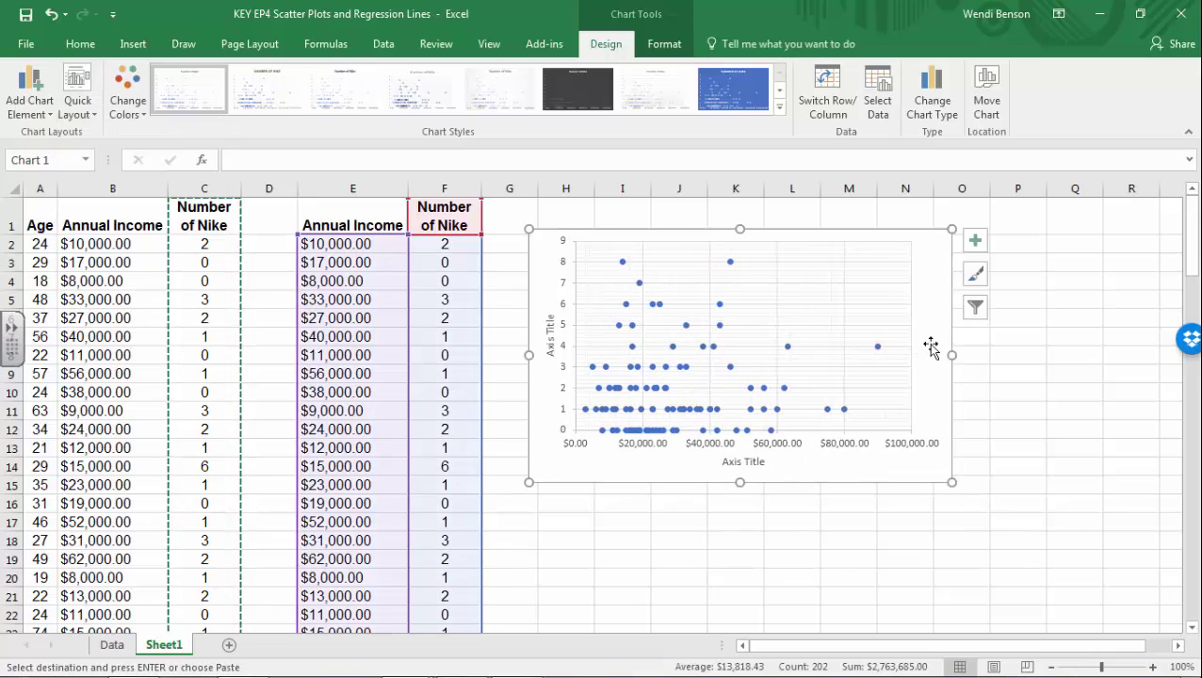
drag(957, 355, 1063, 355)
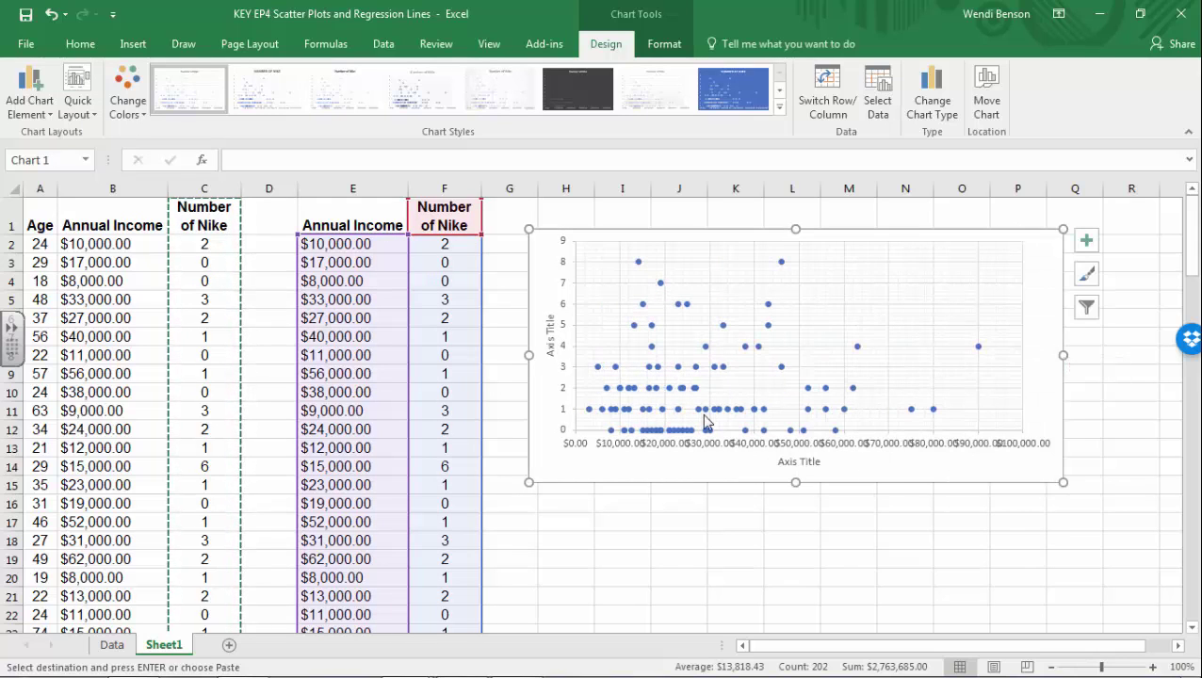
Remove the primary minor horizontal gridlines from the scatter chart.
click(42, 106)
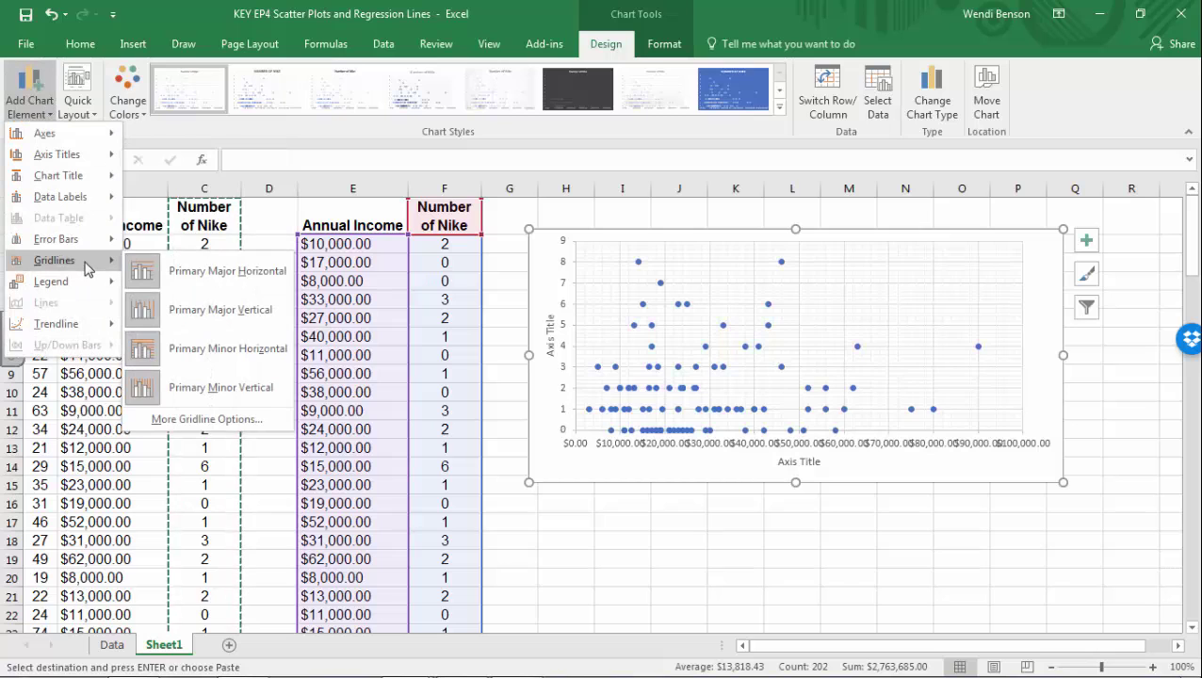
click(230, 363)
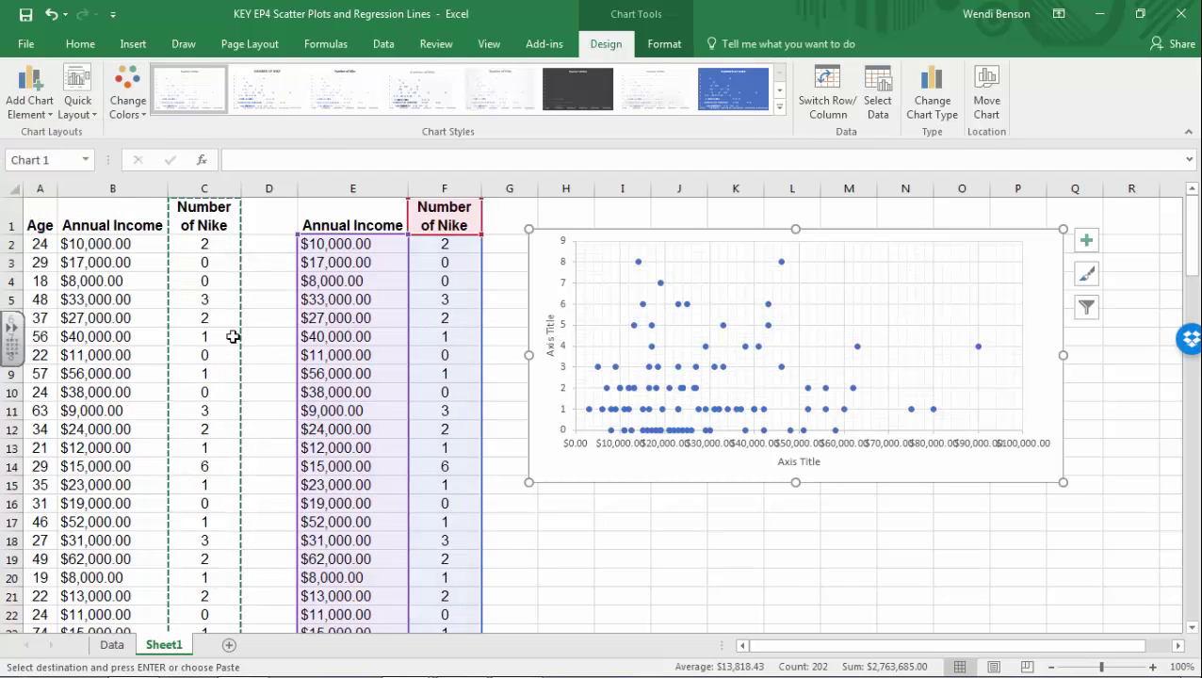
Remove the primary minor vertical gridlines from the scatter chart and widen it to span columns G to R.
click(38, 104)
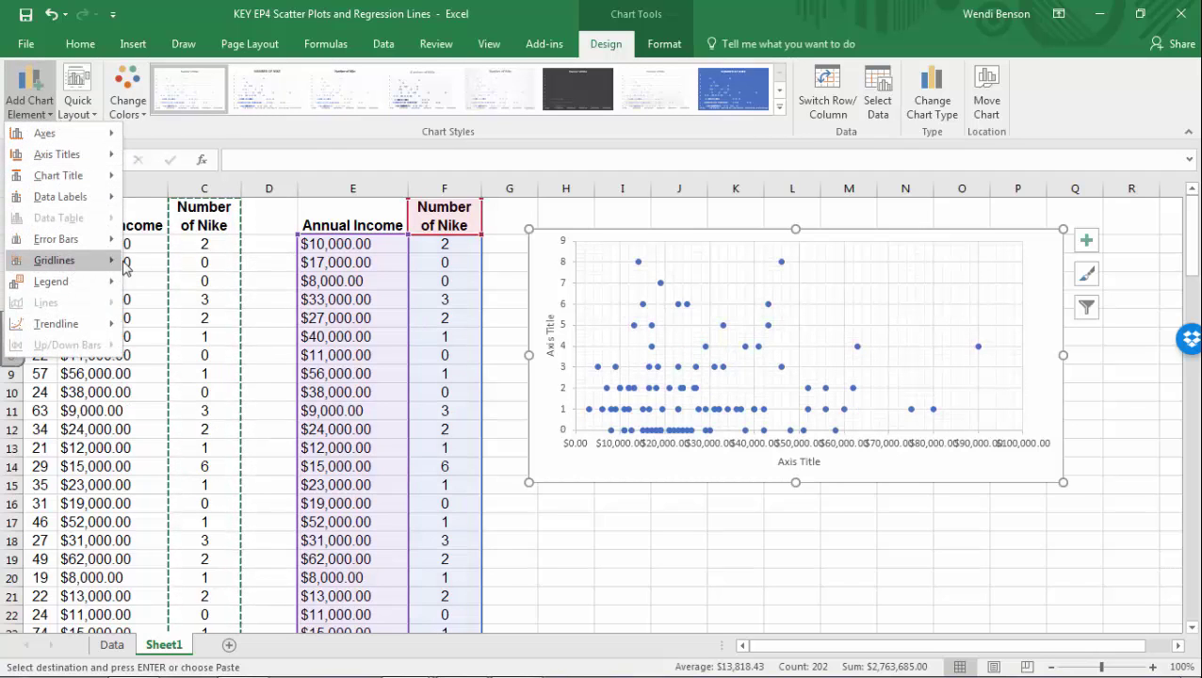
click(188, 395)
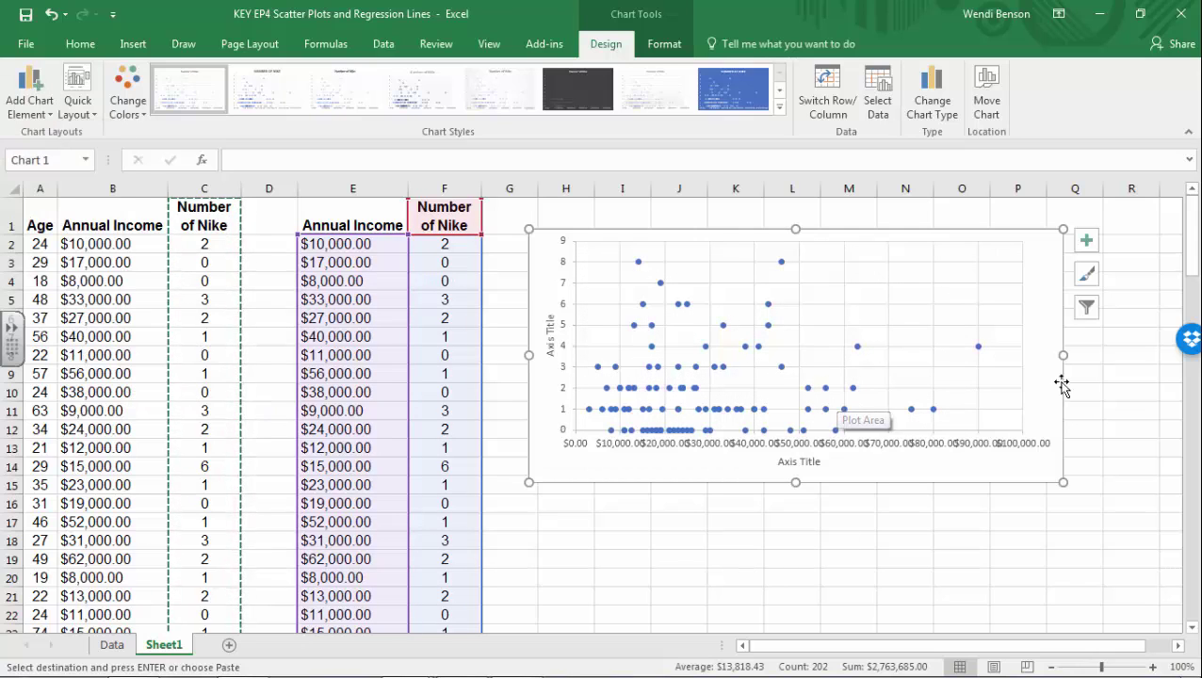
drag(1065, 353, 1141, 349)
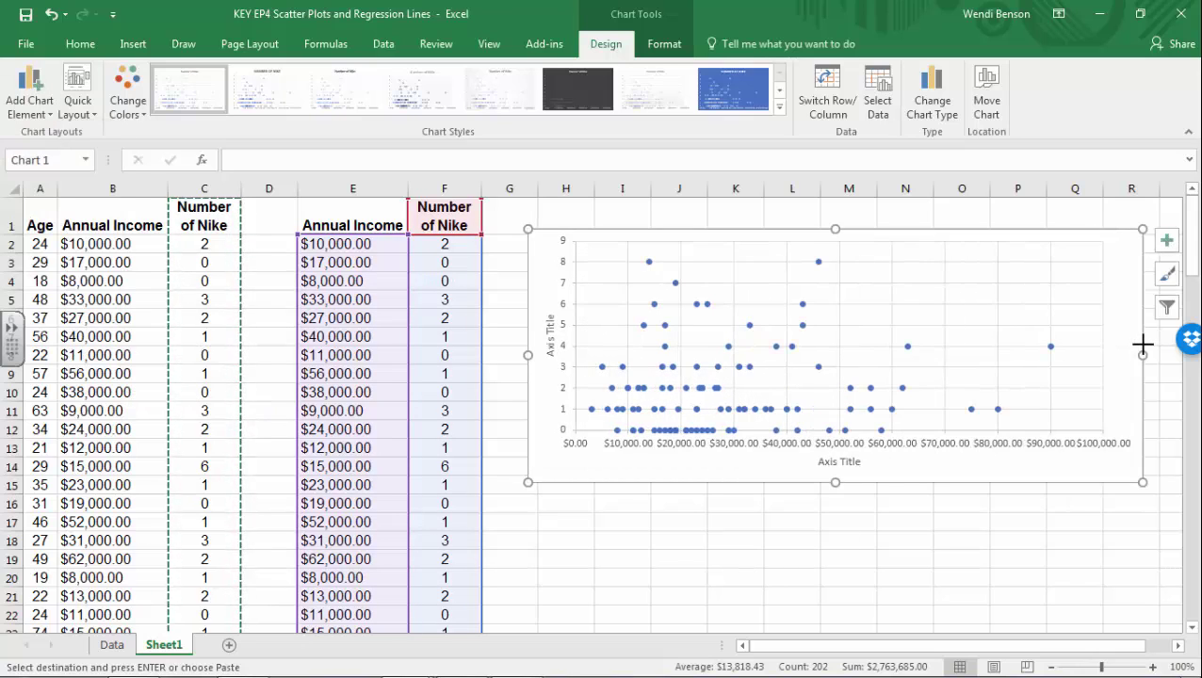
drag(530, 356, 499, 358)
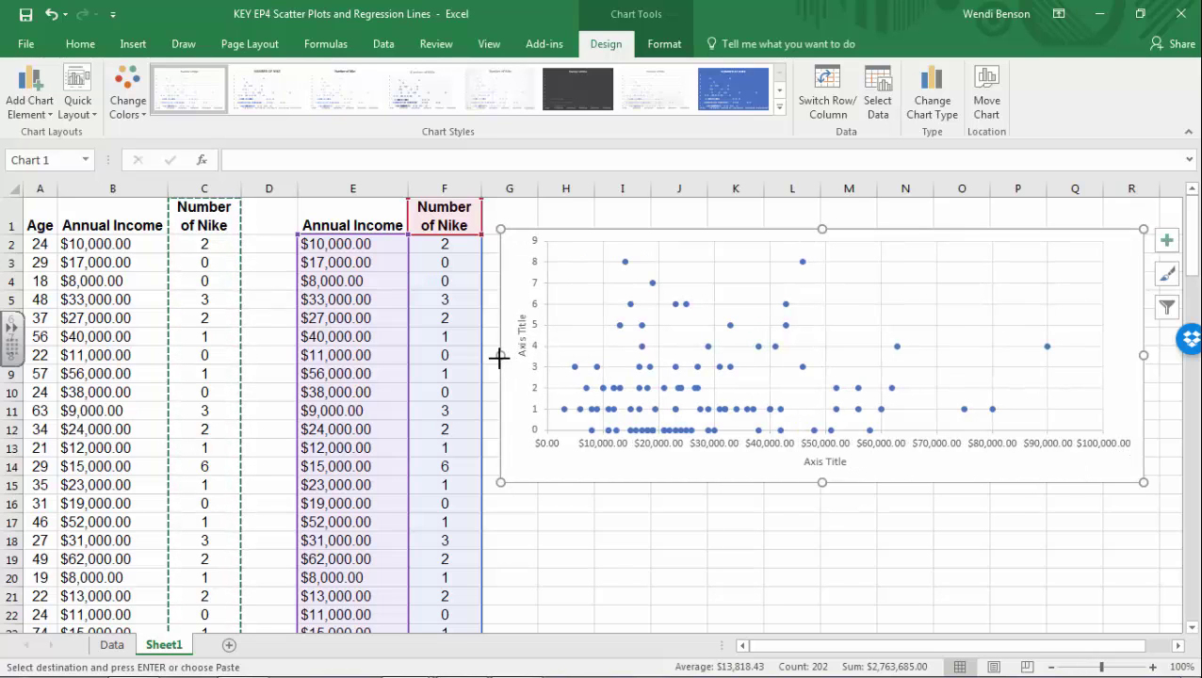
Title the chart's horizontal axis "Annual Income" and its vertical axis "Number of Nikes".
click(809, 461)
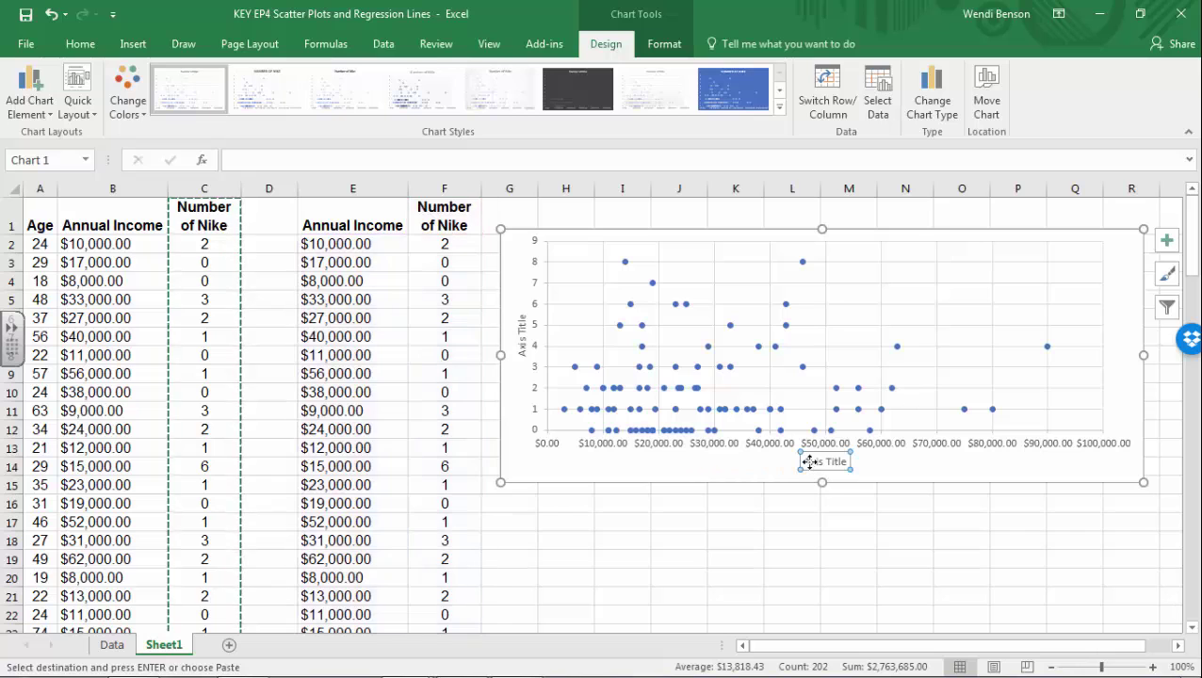
triple_click(807, 462)
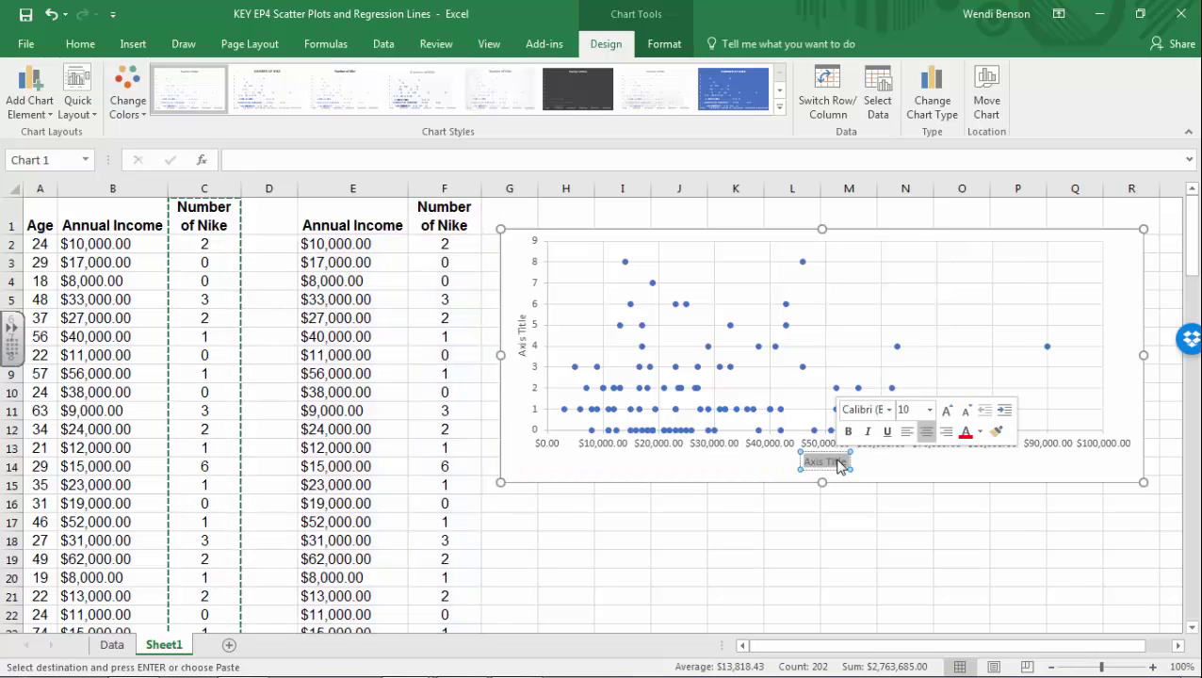
text(Annual Income)
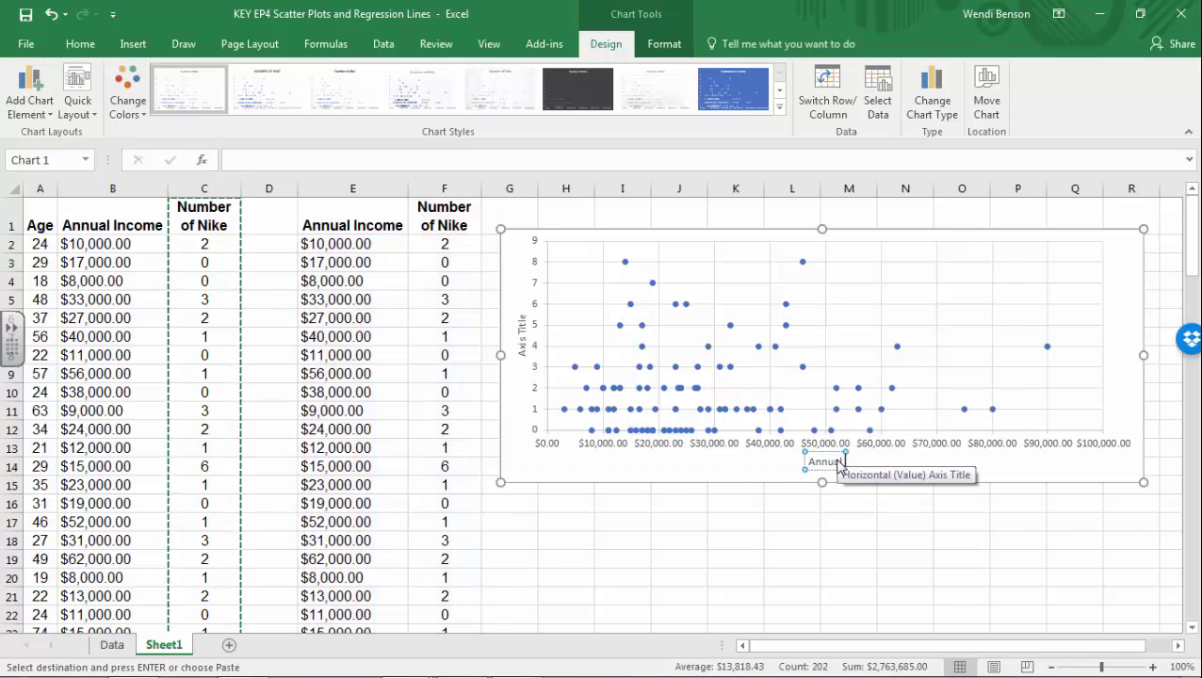
click(522, 322)
triple_click(522, 354)
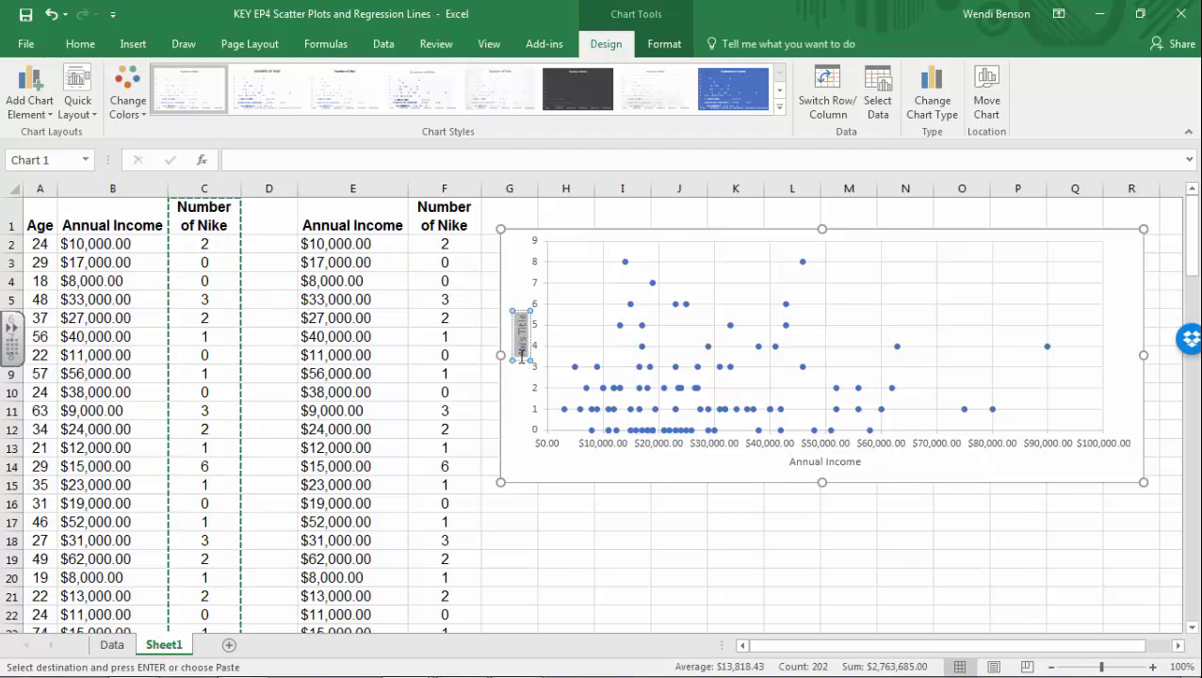
text(Number)
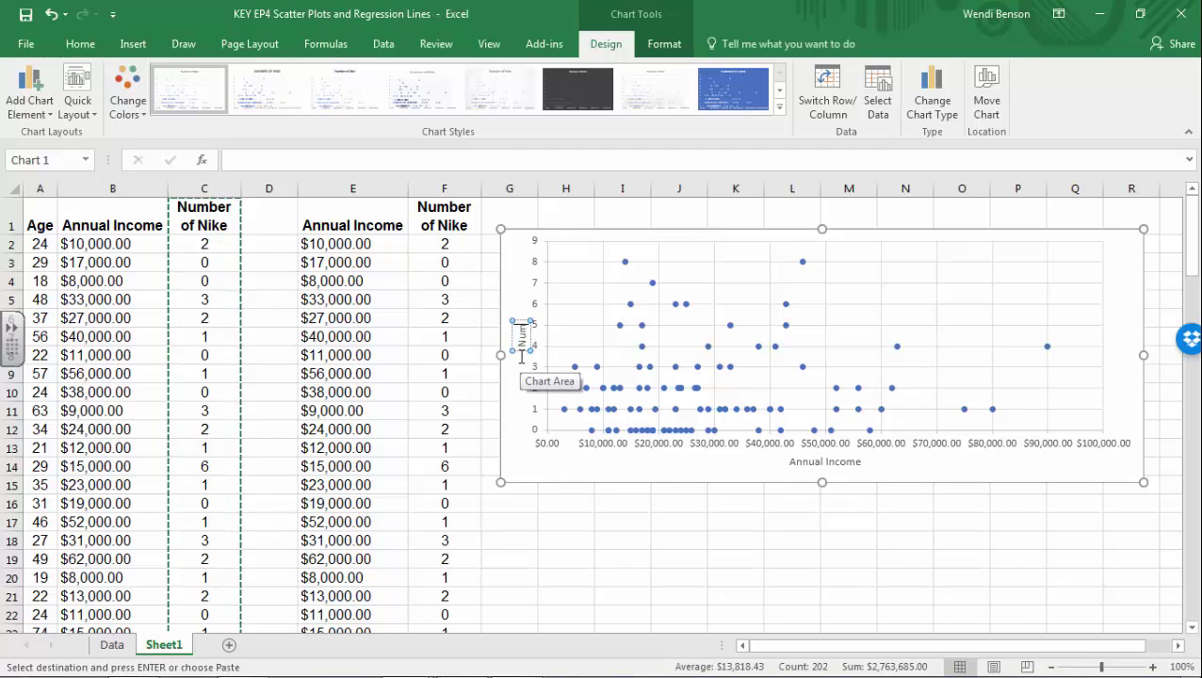
text( of Nikes)
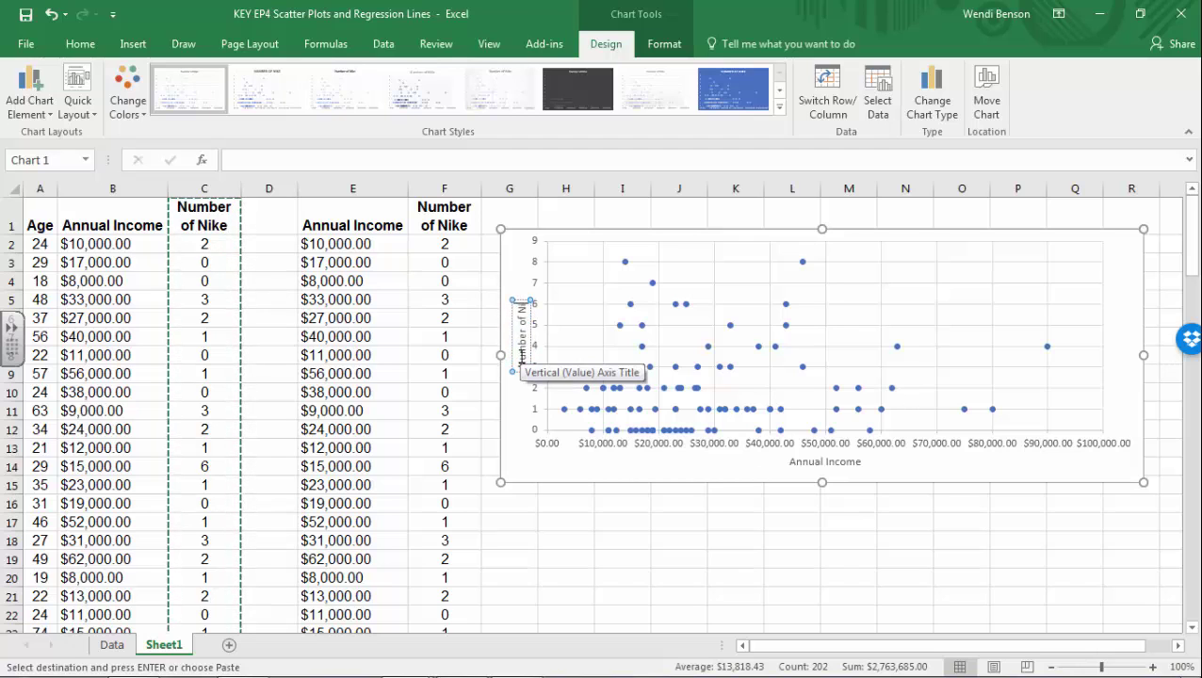
click(636, 552)
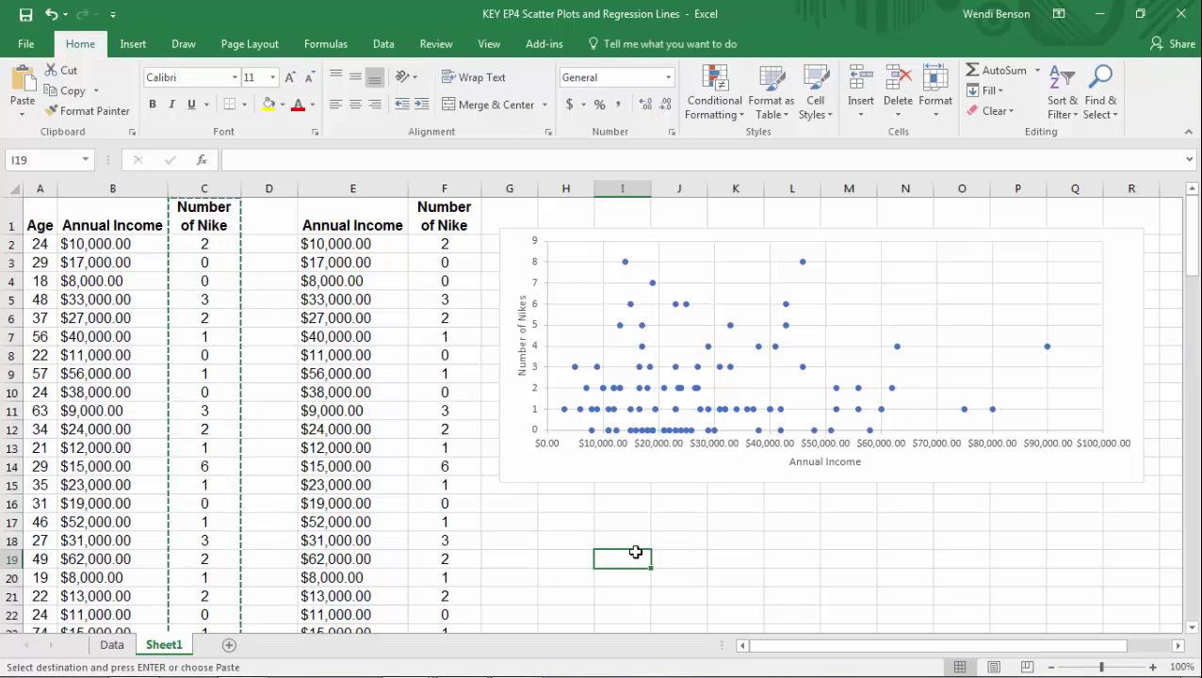
mouse_move(701, 242)
mouse_down()
mouse_move(622, 250)
mouse_move(546, 362)
mouse_move(586, 436)
mouse_move(1008, 435)
mouse_move(1080, 325)
mouse_move(827, 242)
mouse_move(709, 240)
mouse_up()
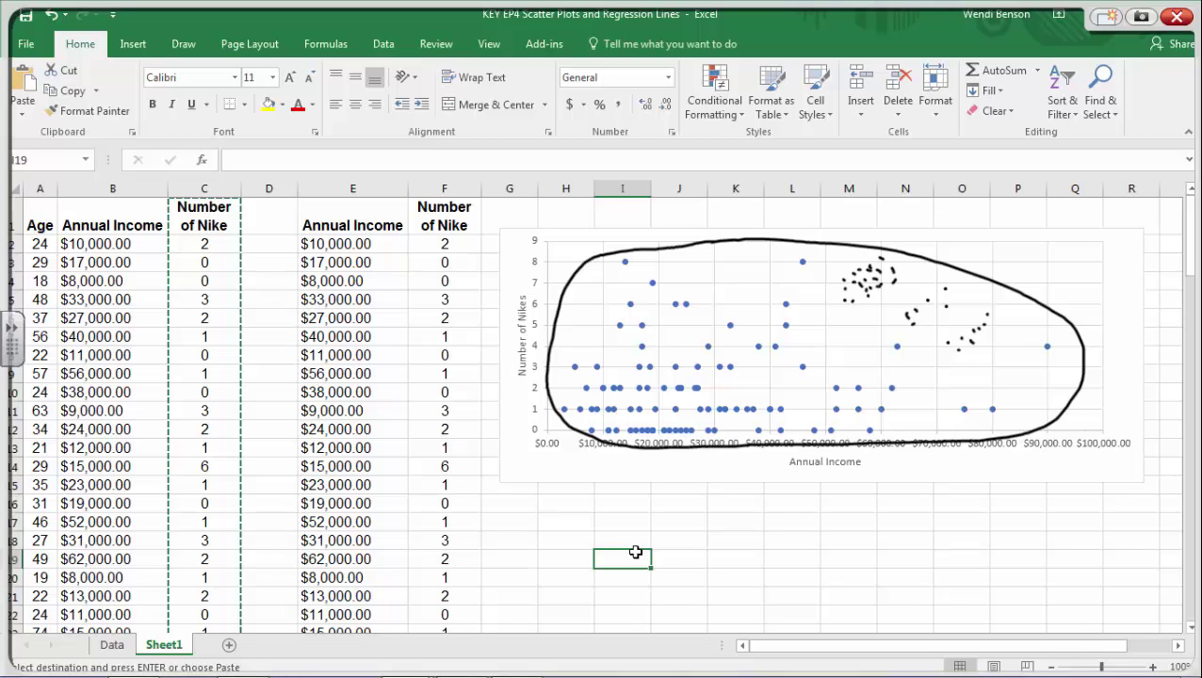
drag(836, 299, 885, 271)
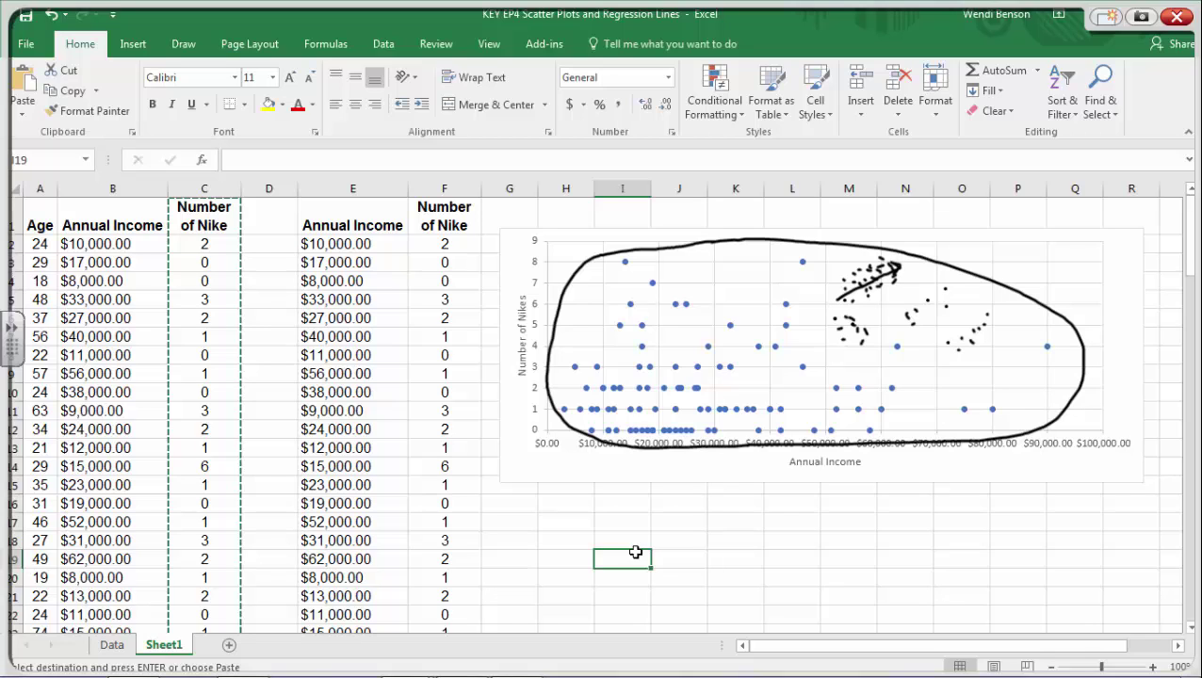
drag(827, 323, 882, 359)
drag(553, 250, 551, 415)
mouse_move(563, 270)
mouse_down()
mouse_move(671, 249)
mouse_move(902, 249)
mouse_move(1076, 343)
mouse_move(971, 437)
mouse_move(589, 436)
mouse_up()
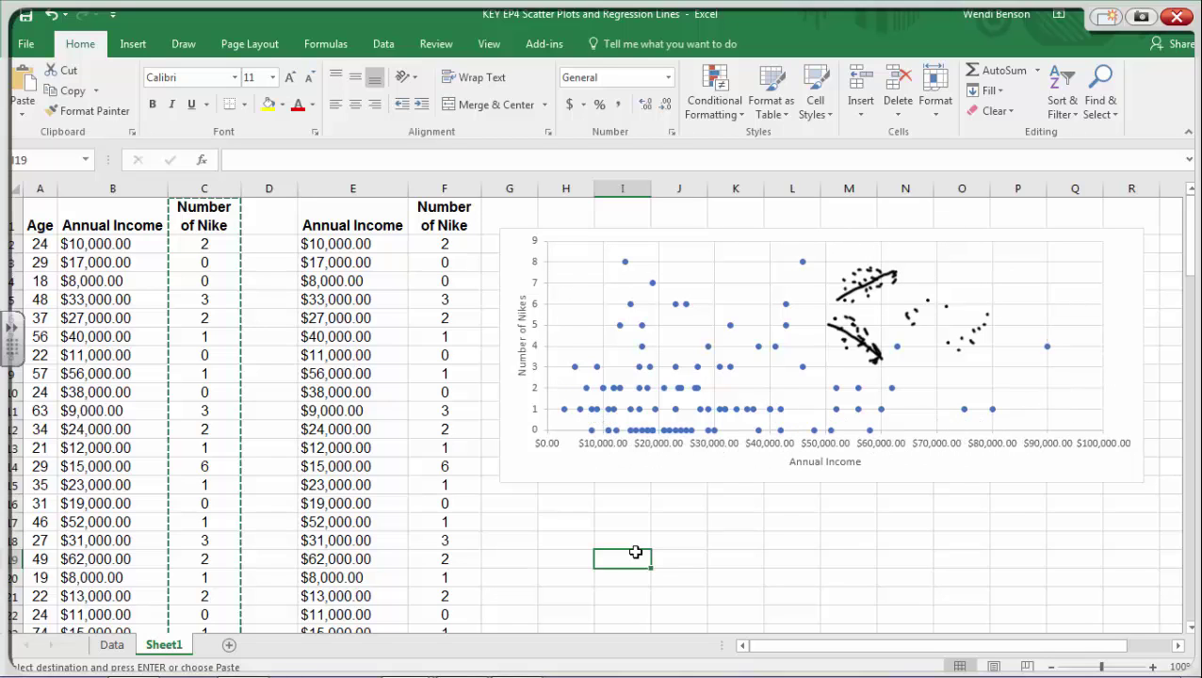
mouse_move(861, 283)
mouse_down()
mouse_move(864, 360)
mouse_move(917, 378)
mouse_move(993, 296)
mouse_up()
key(Escape)
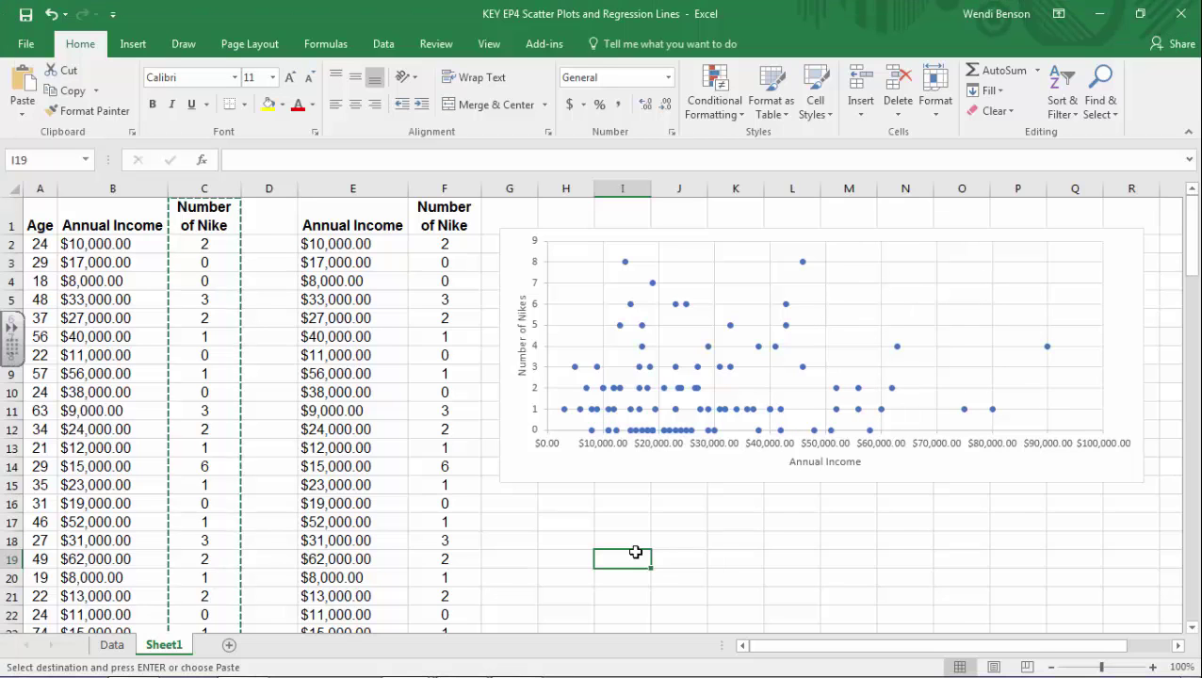
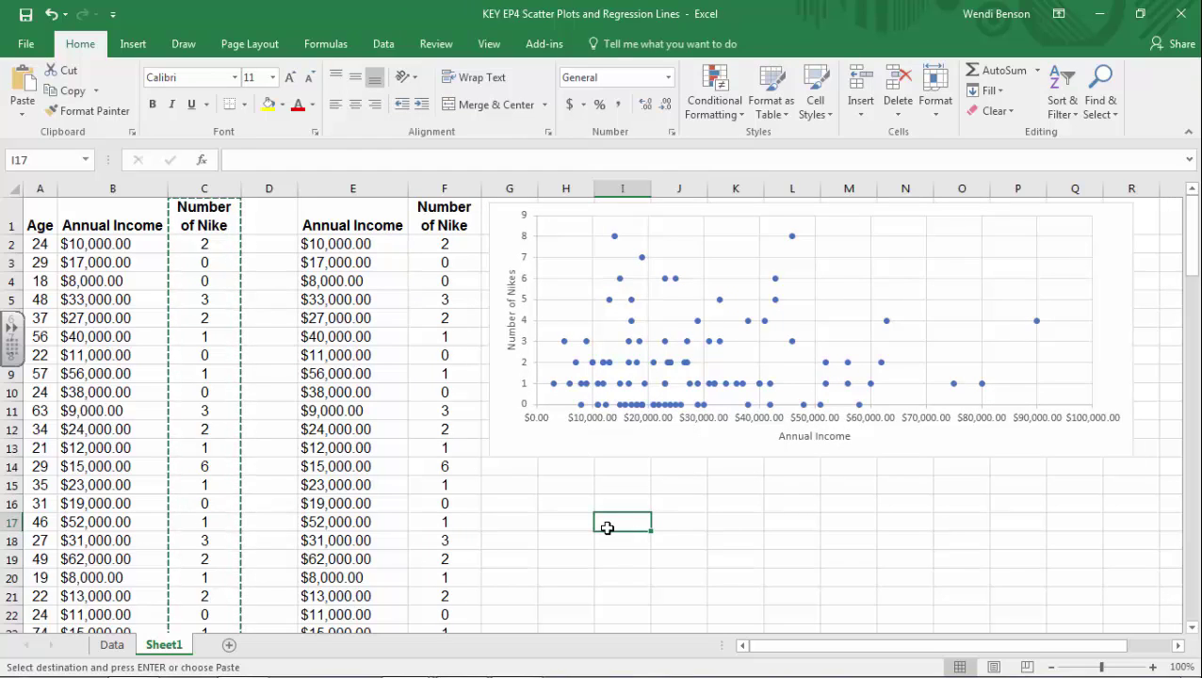
click(590, 518)
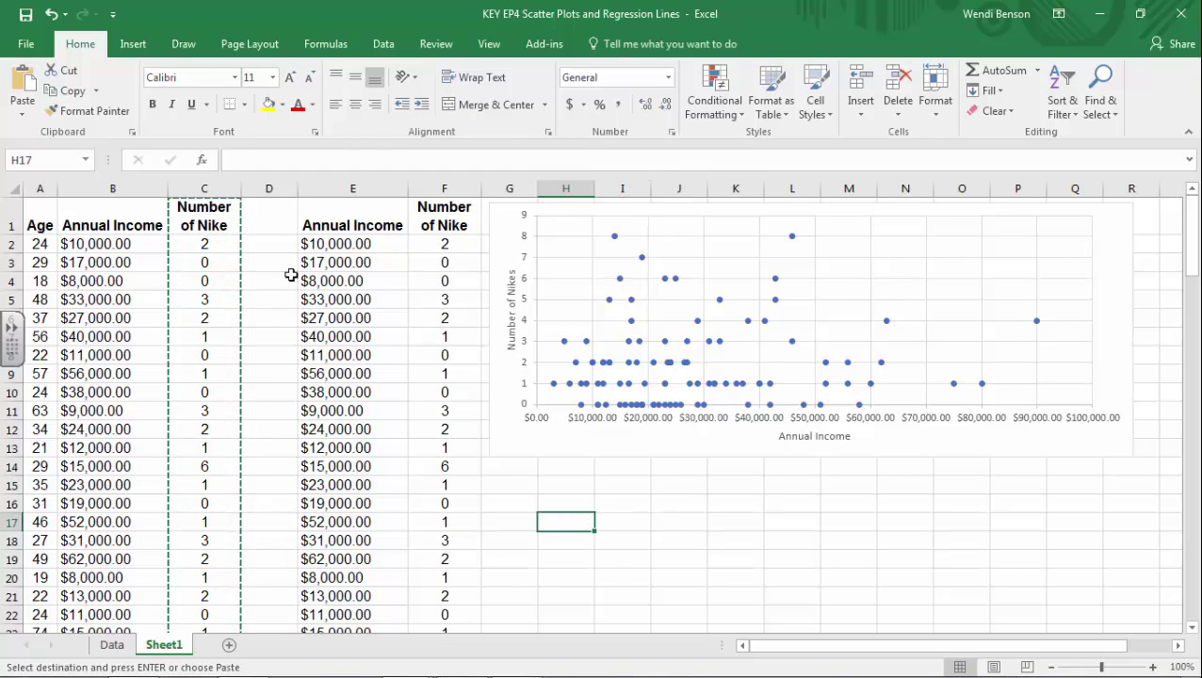
click(40, 188)
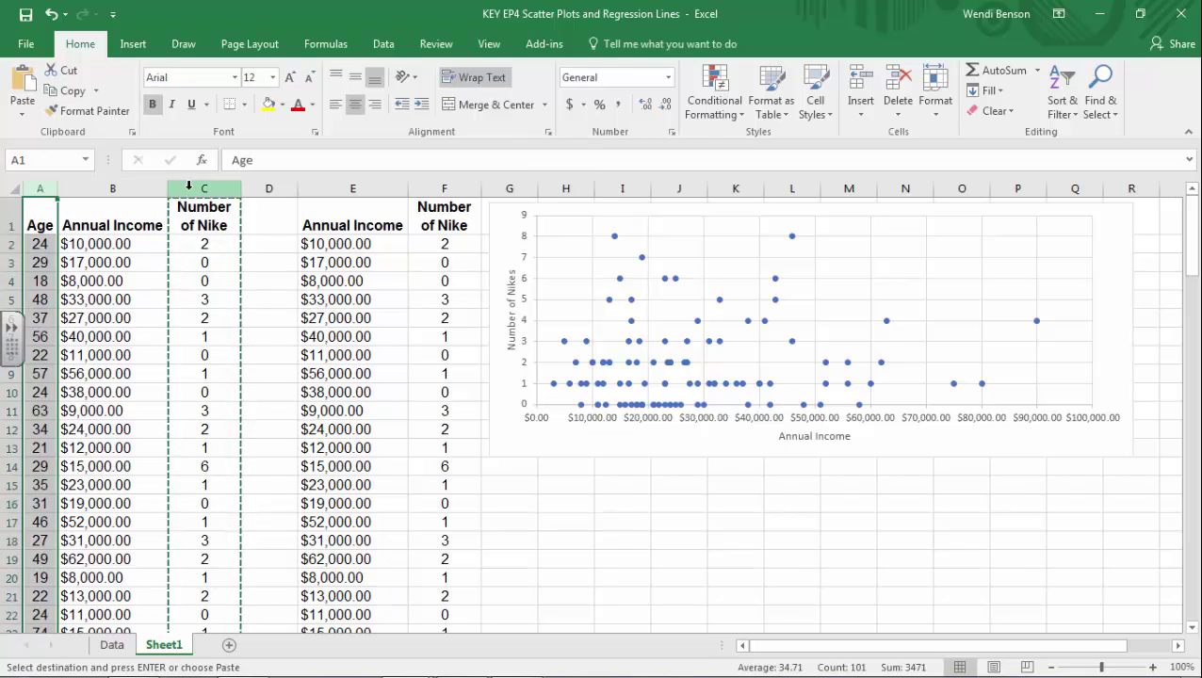
click(287, 271)
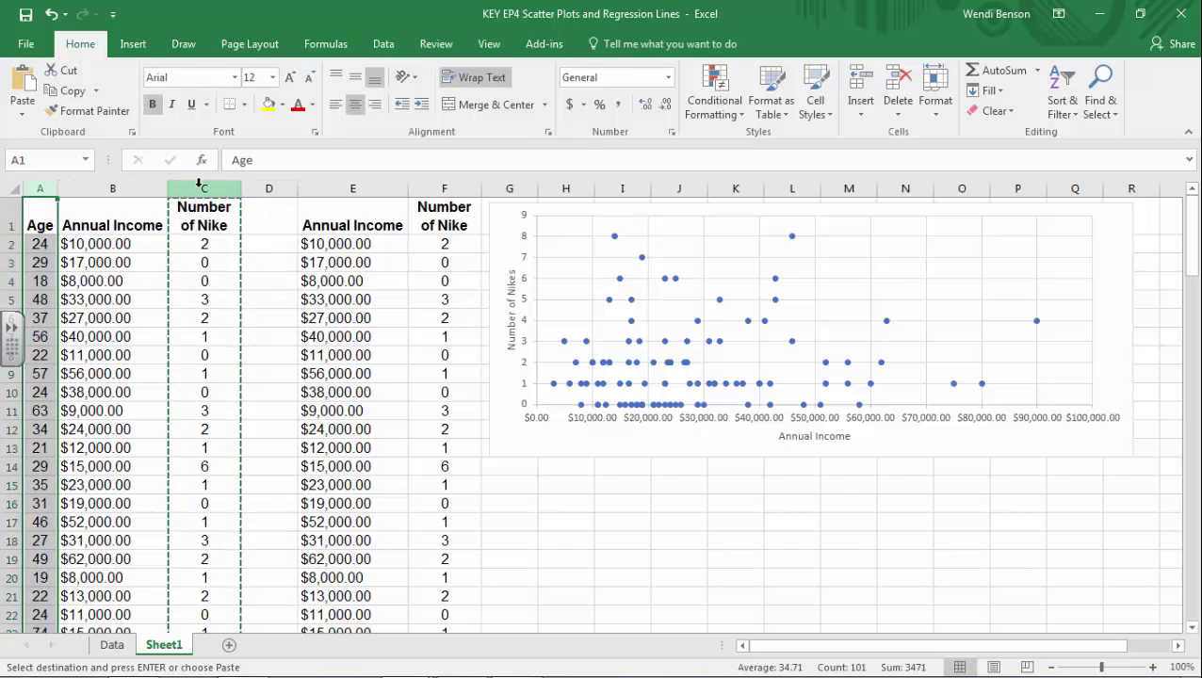
click(199, 185)
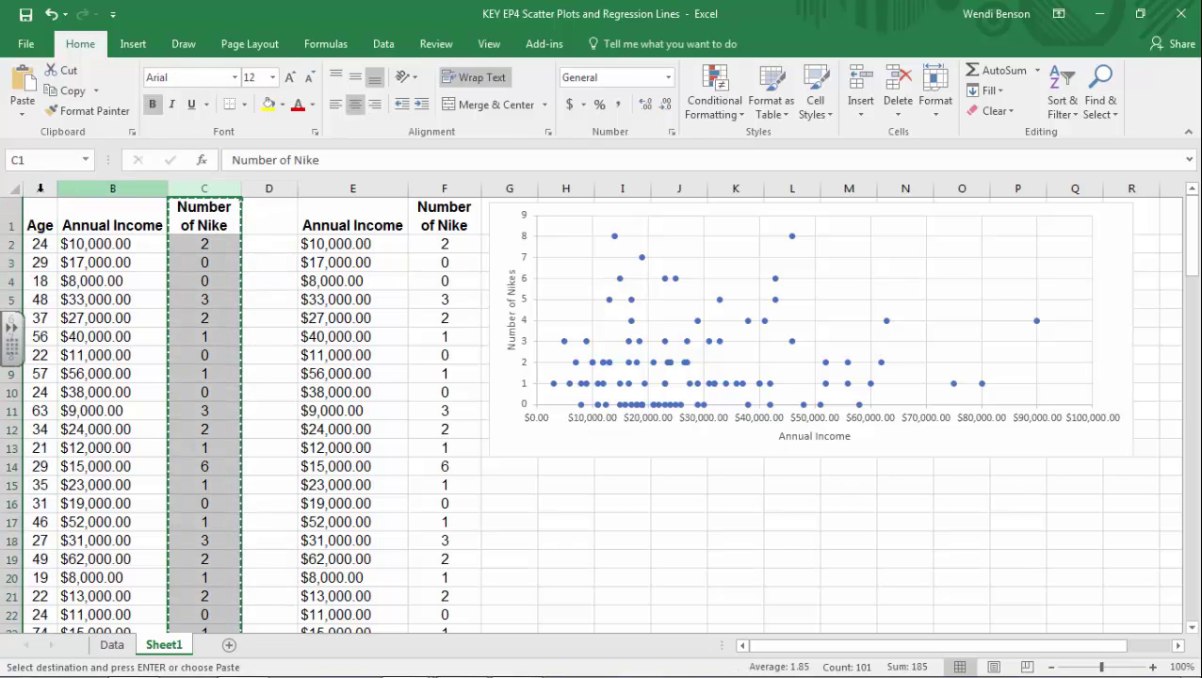
click(11, 189)
click(367, 335)
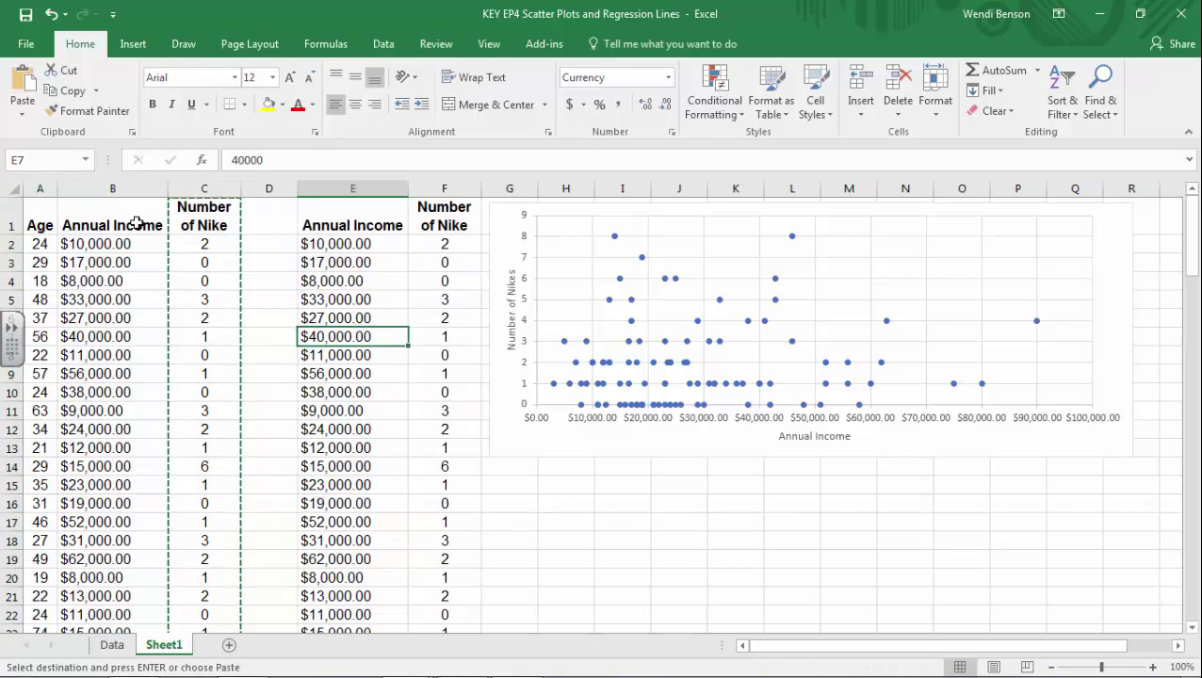
click(46, 188)
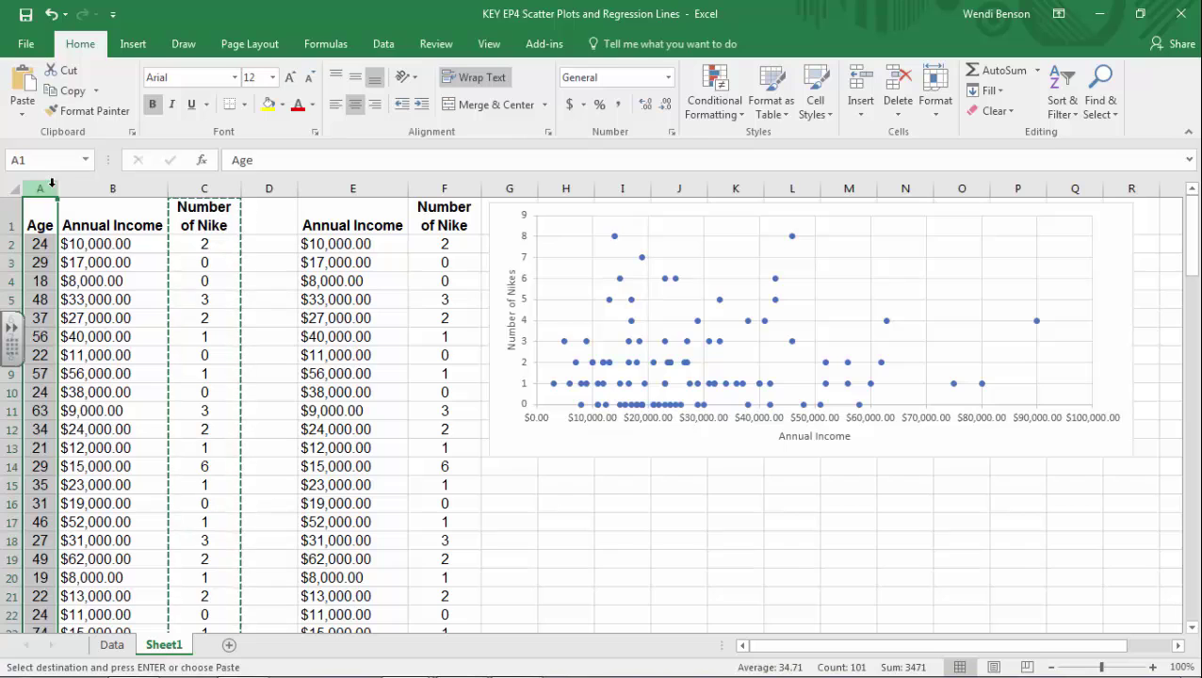
ctrl+click(193, 189)
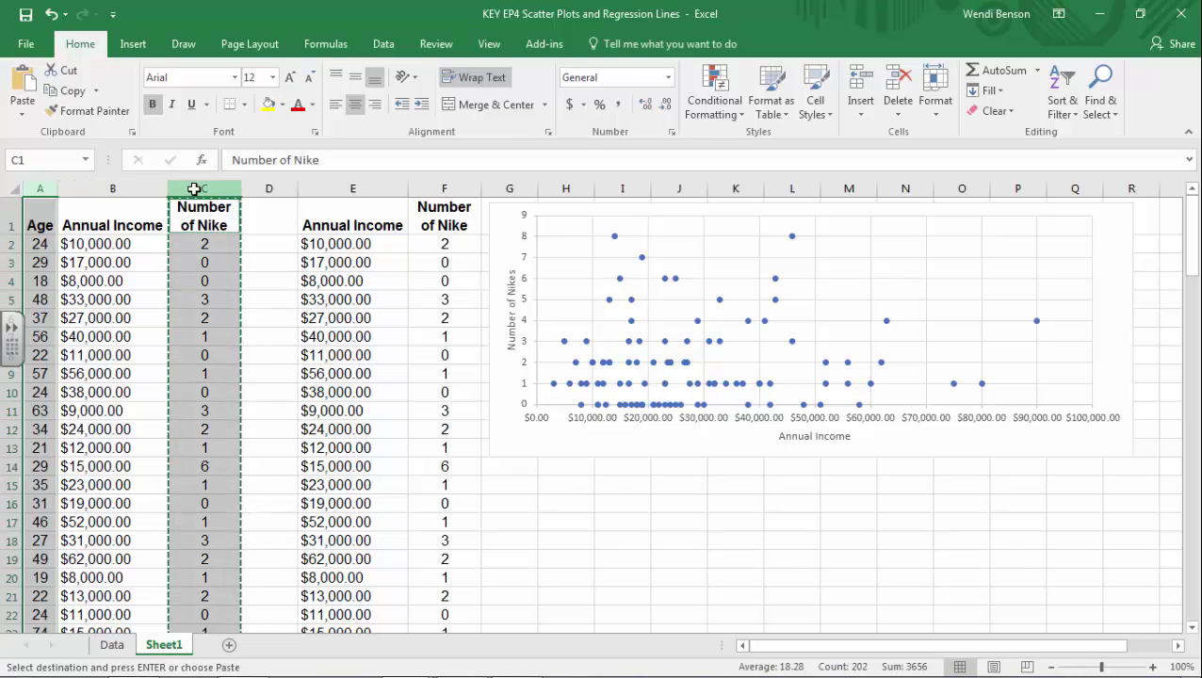
click(294, 306)
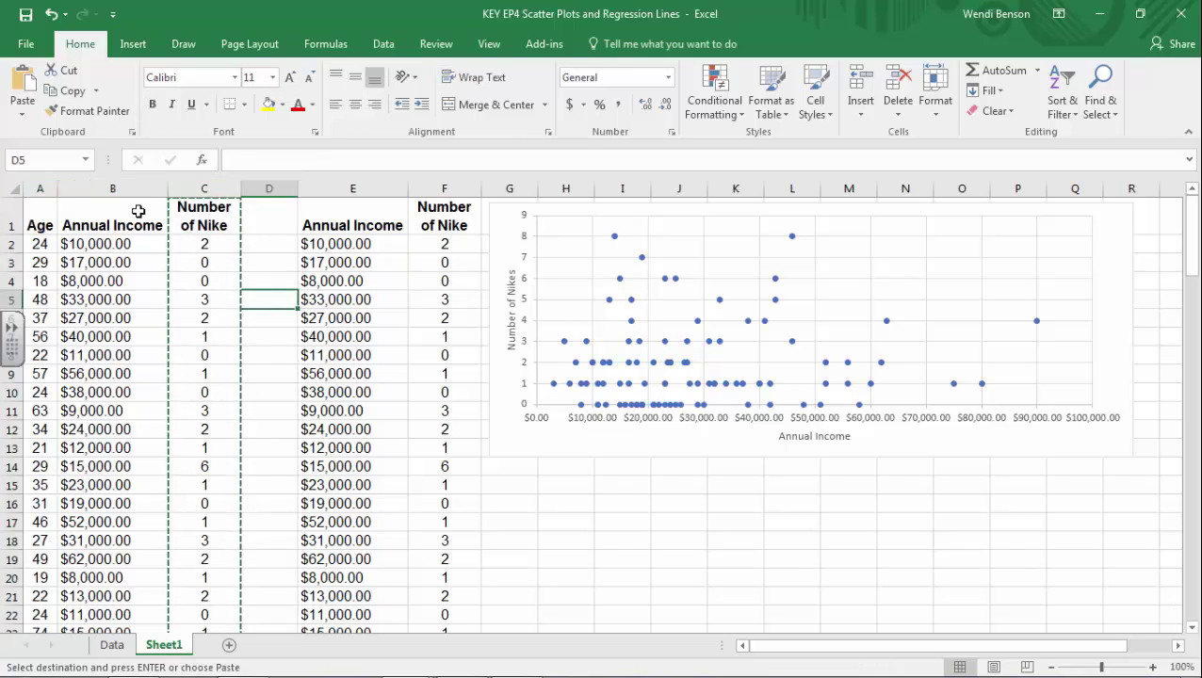
click(43, 190)
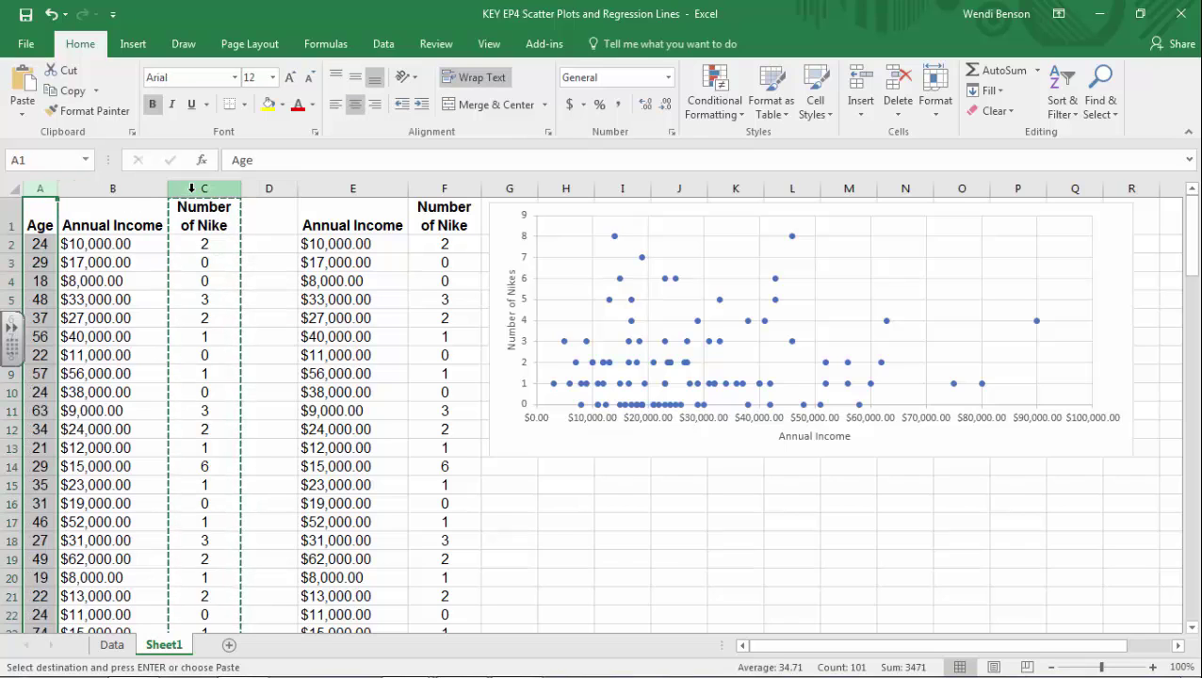
shift+click(191, 188)
click(281, 299)
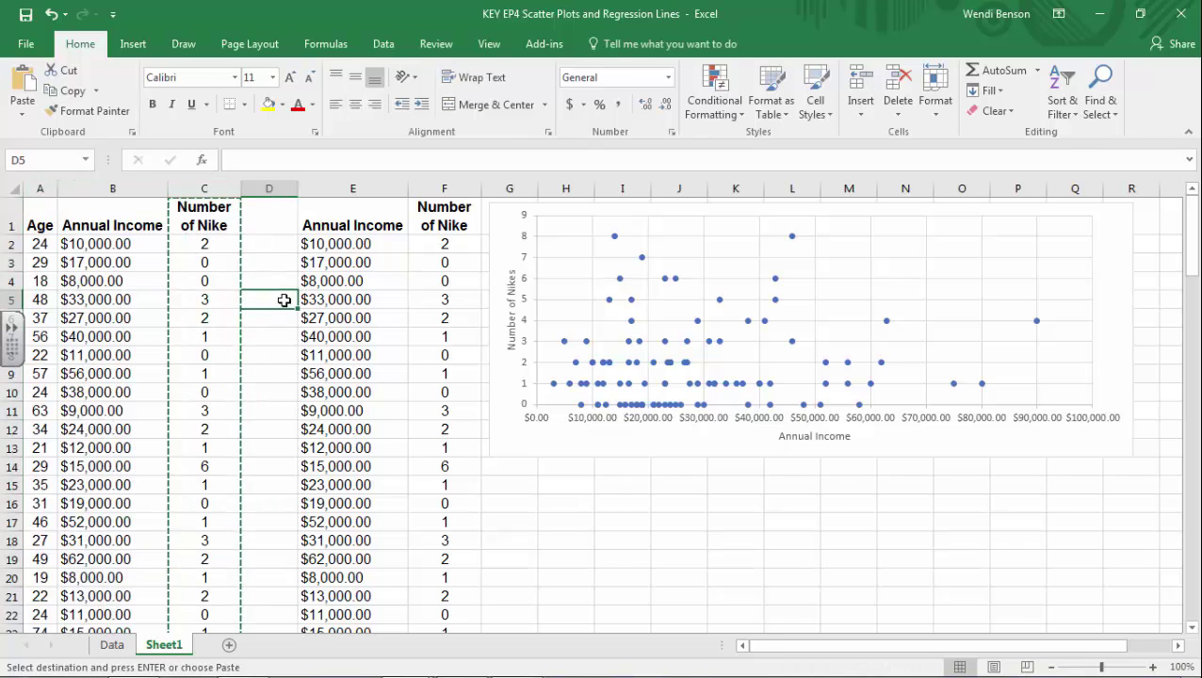
Copy the Age and Number of Nike columns (A and C) and paste them side by side starting at cell S1.
click(43, 186)
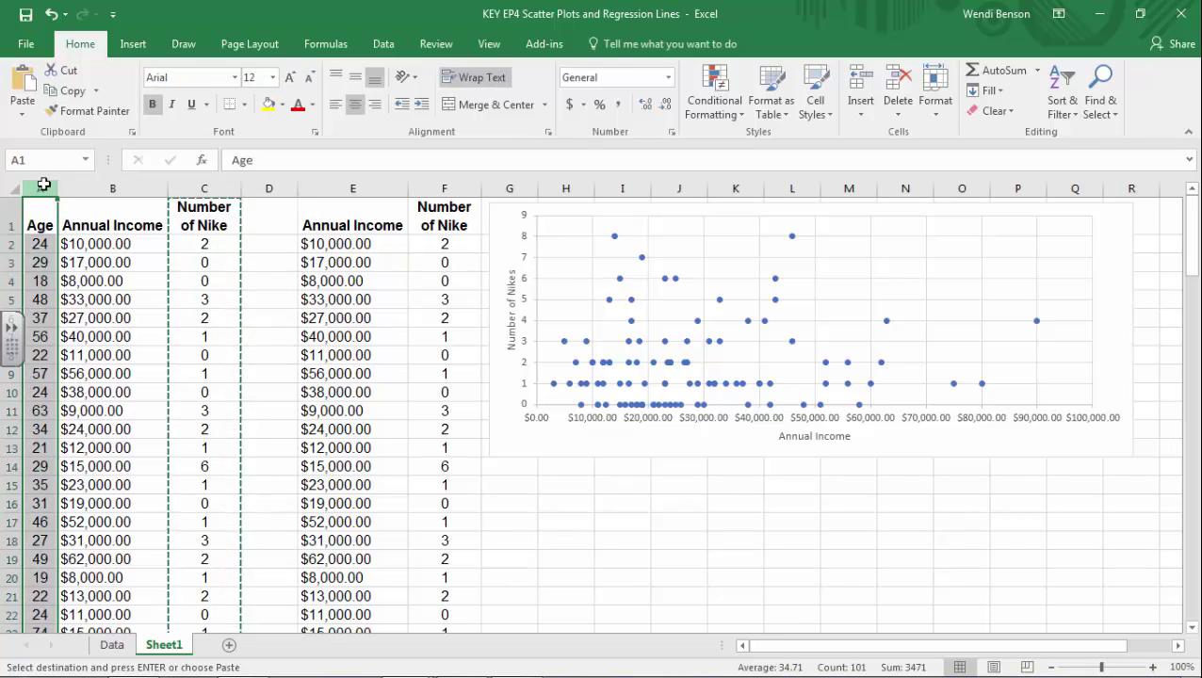
ctrl+click(214, 188)
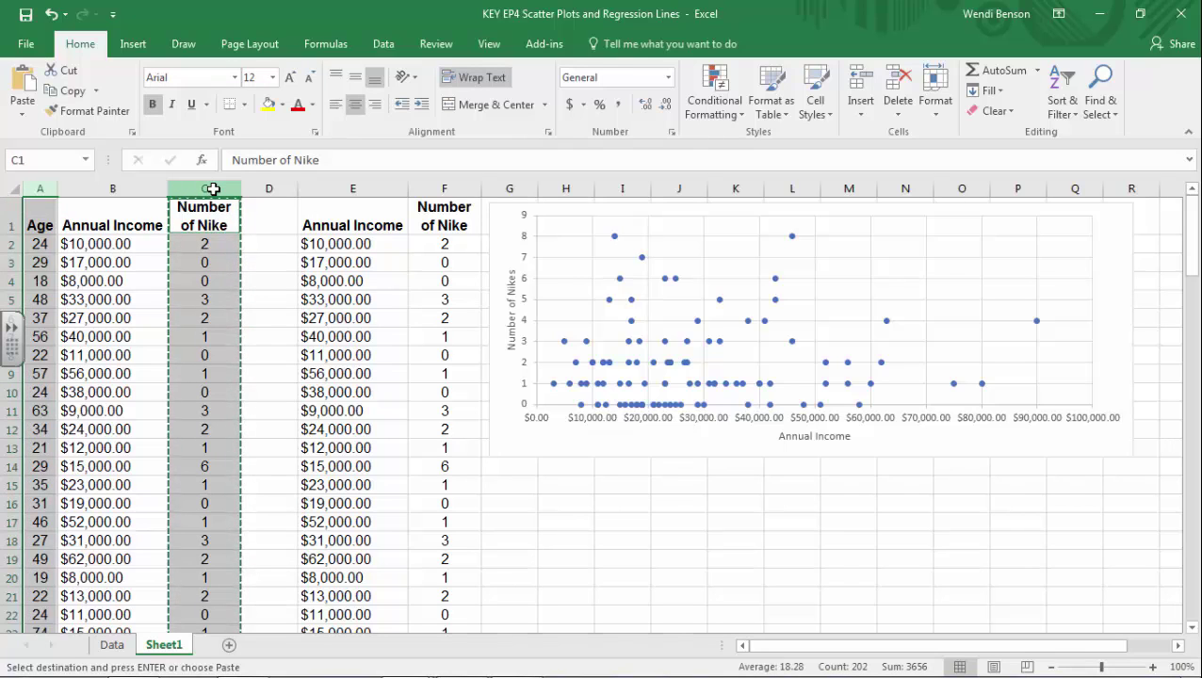
key(ctrl+c)
drag(886, 648, 1027, 646)
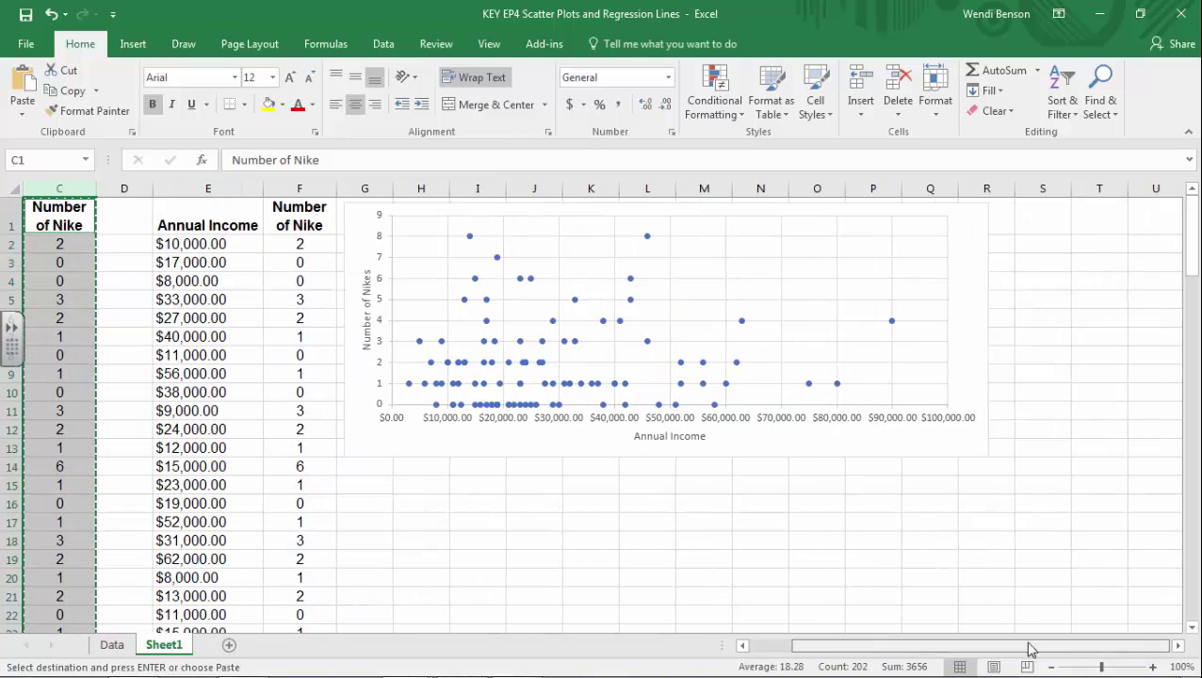
click(1051, 227)
key(ctrl+v)
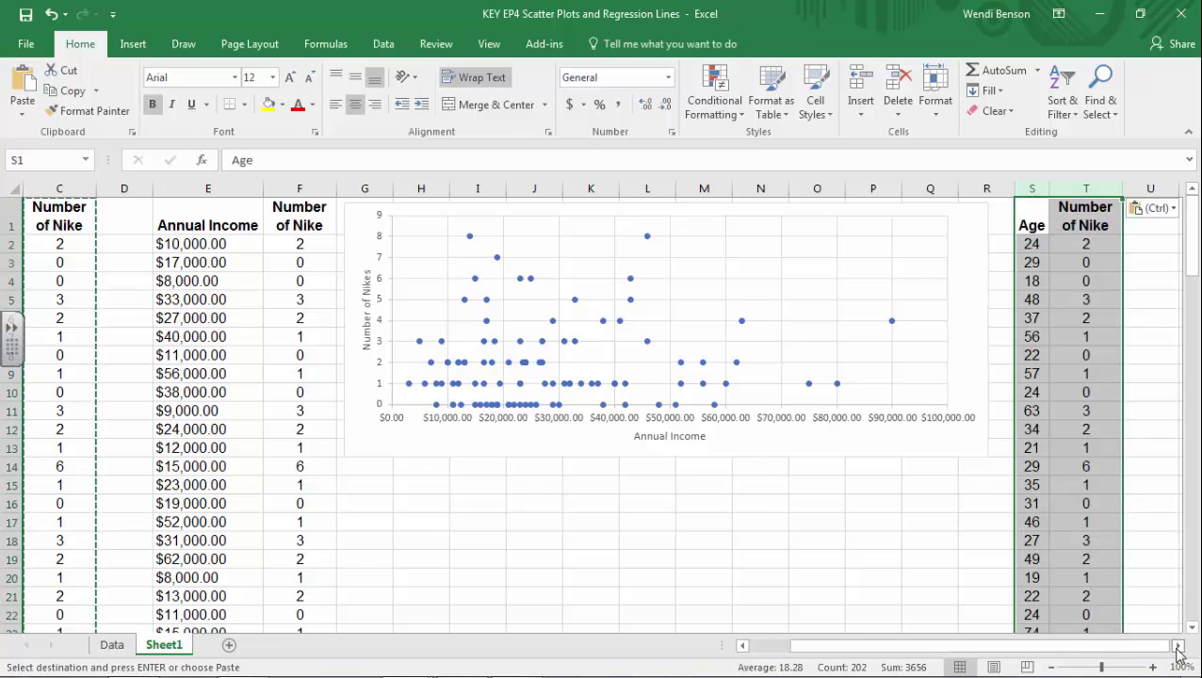
drag(1178, 646, 1176, 646)
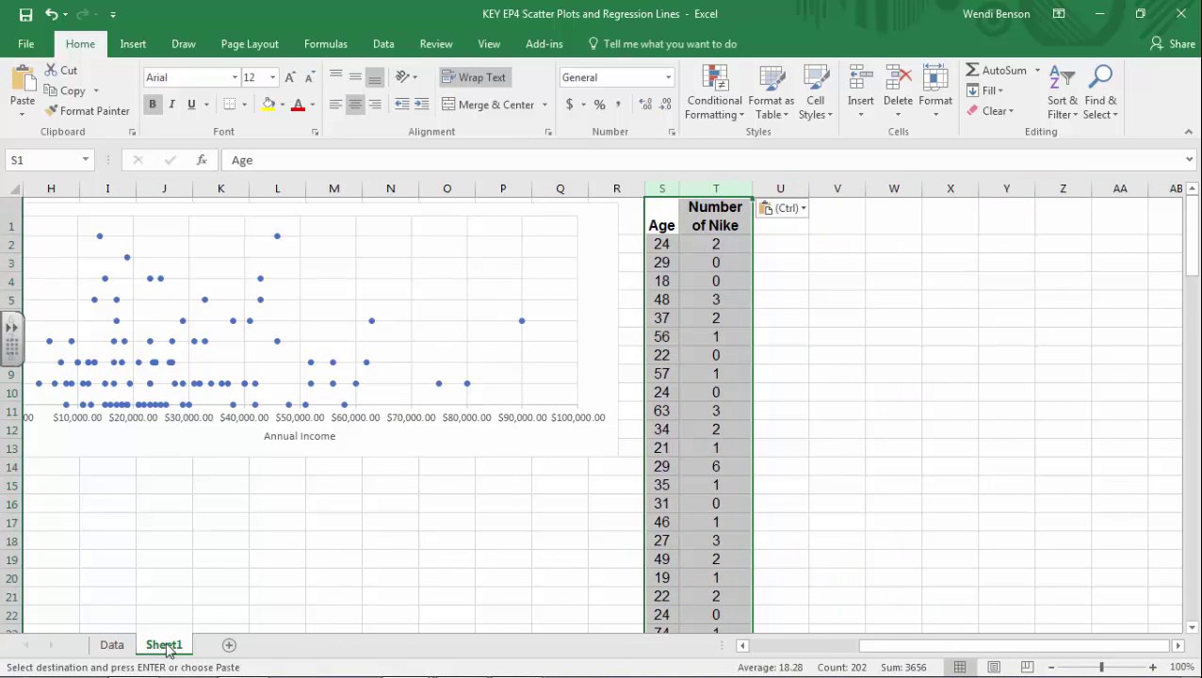
Rename the Sheet1 worksheet as "Age, Income, Nike".
double_click(165, 645)
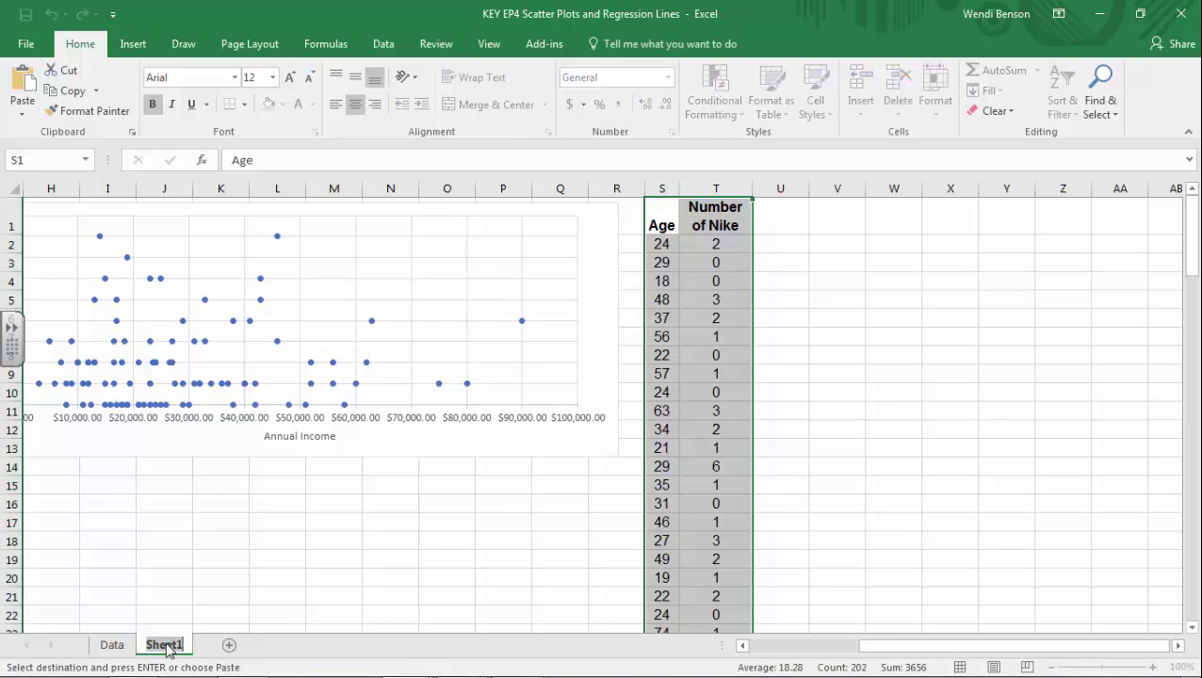
text(Age, Income)
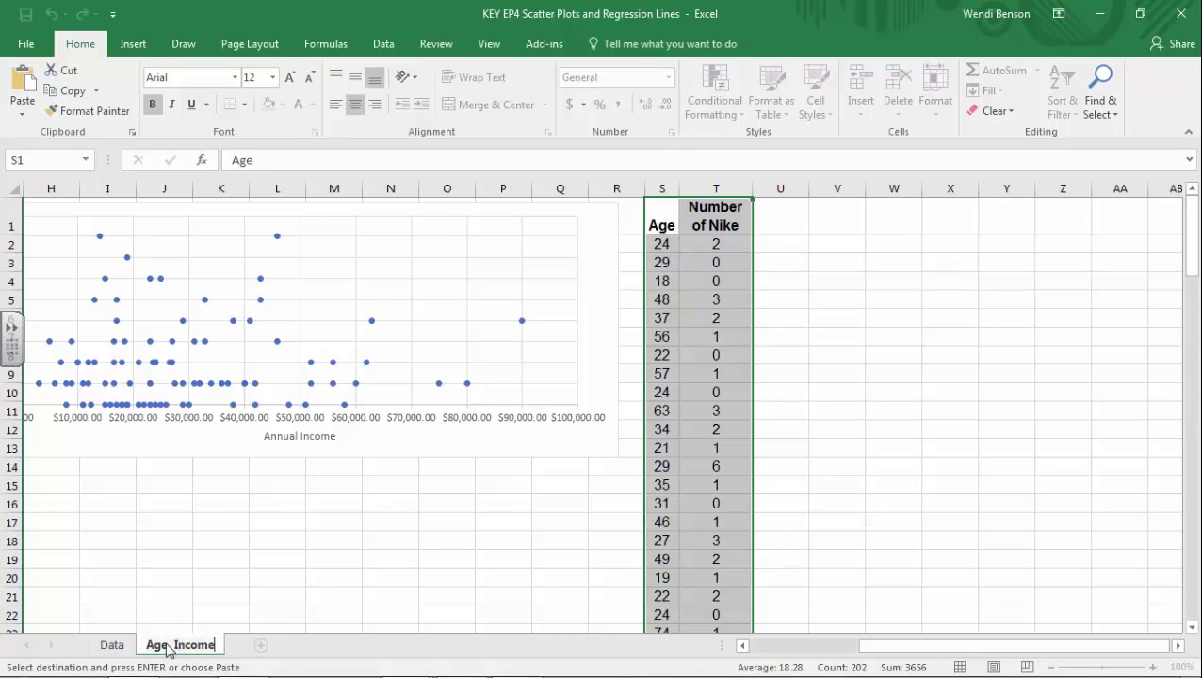
text(, Nike)
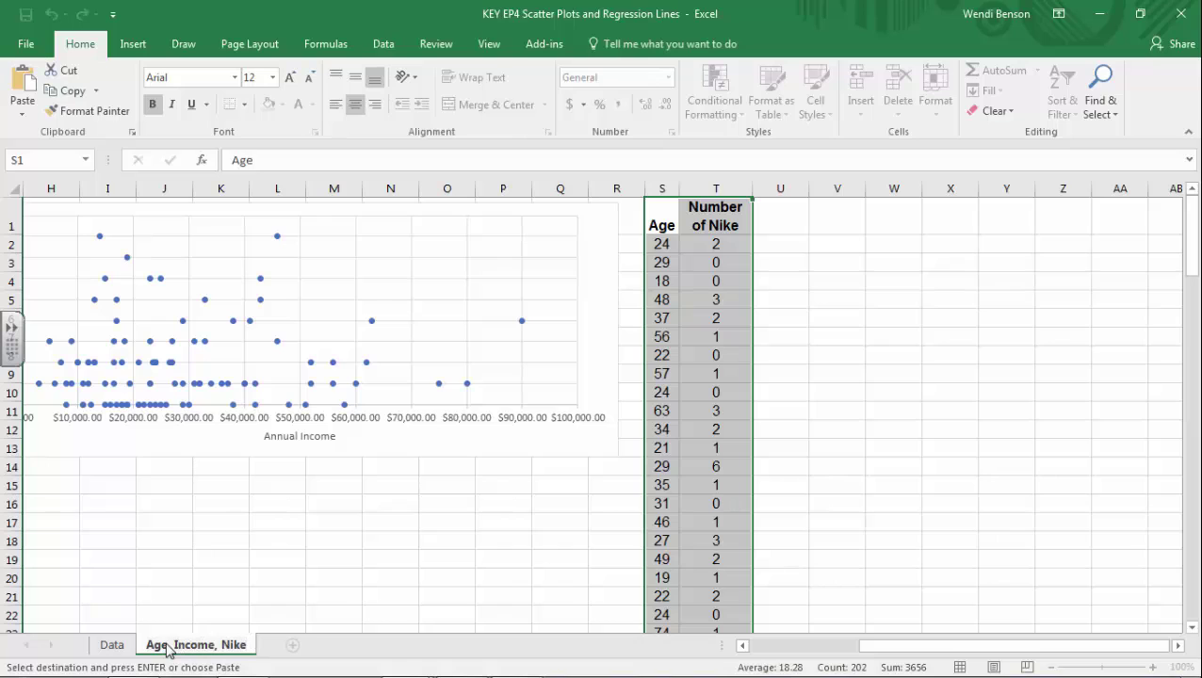
key(Return)
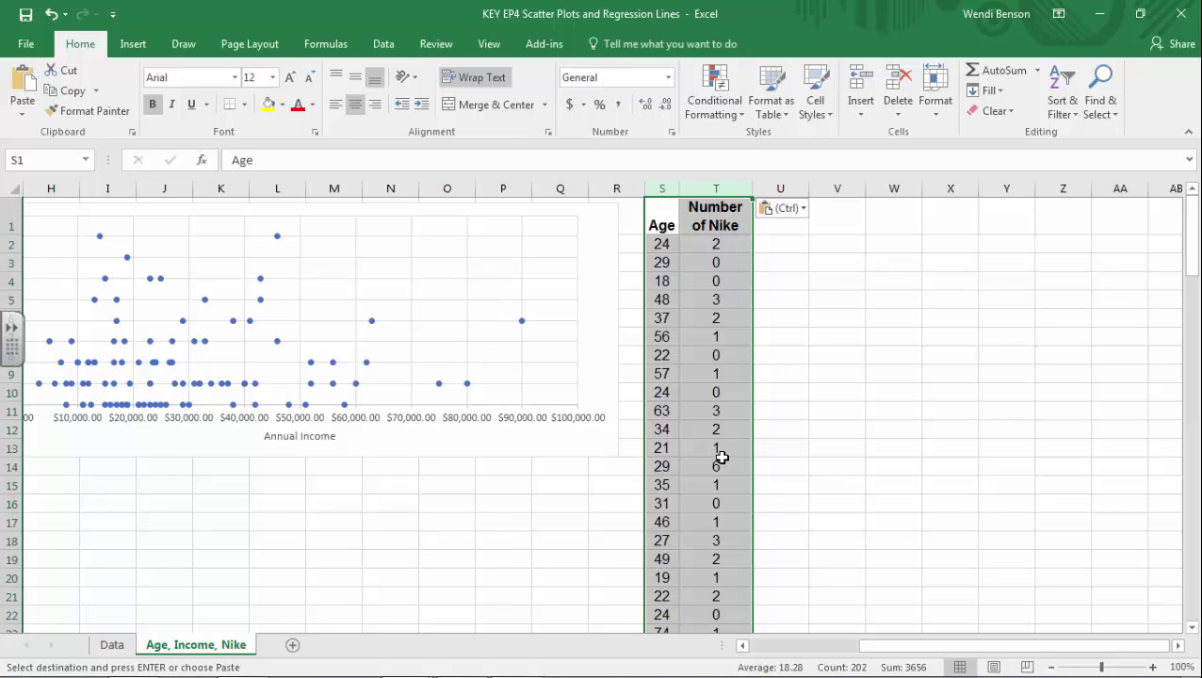
Insert a markers-only scatter chart from the Age and Number of Nike columns S and T and place it beside them starting at column U.
click(836, 337)
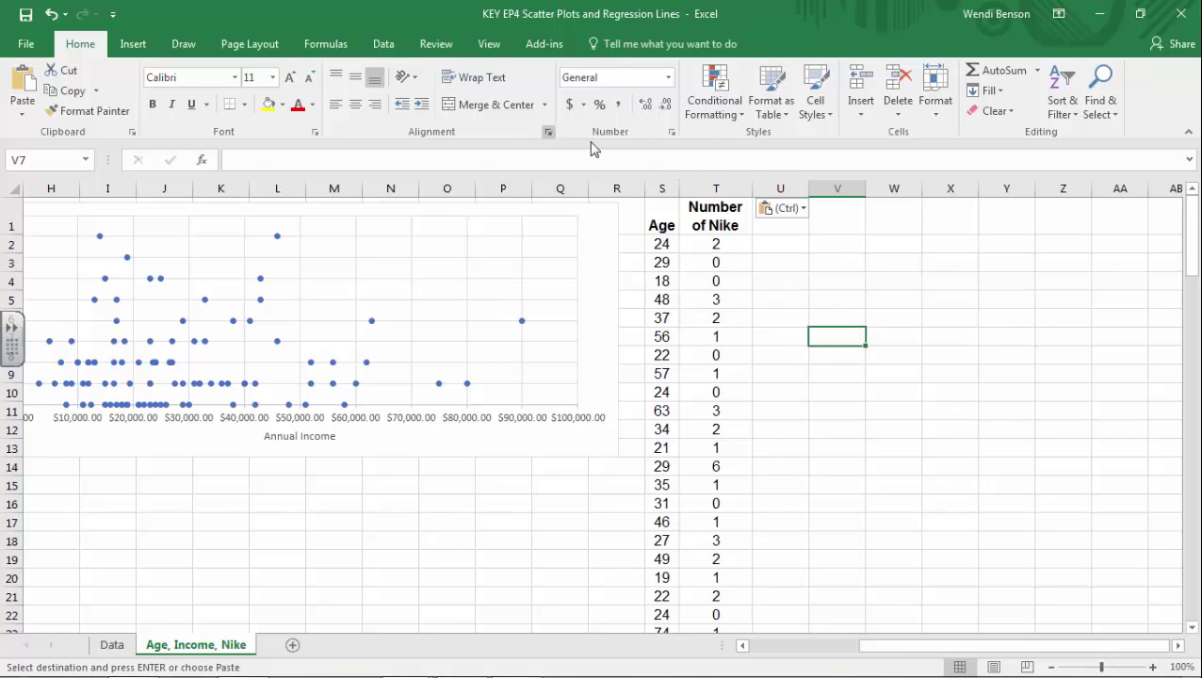
click(666, 191)
drag(666, 191, 711, 188)
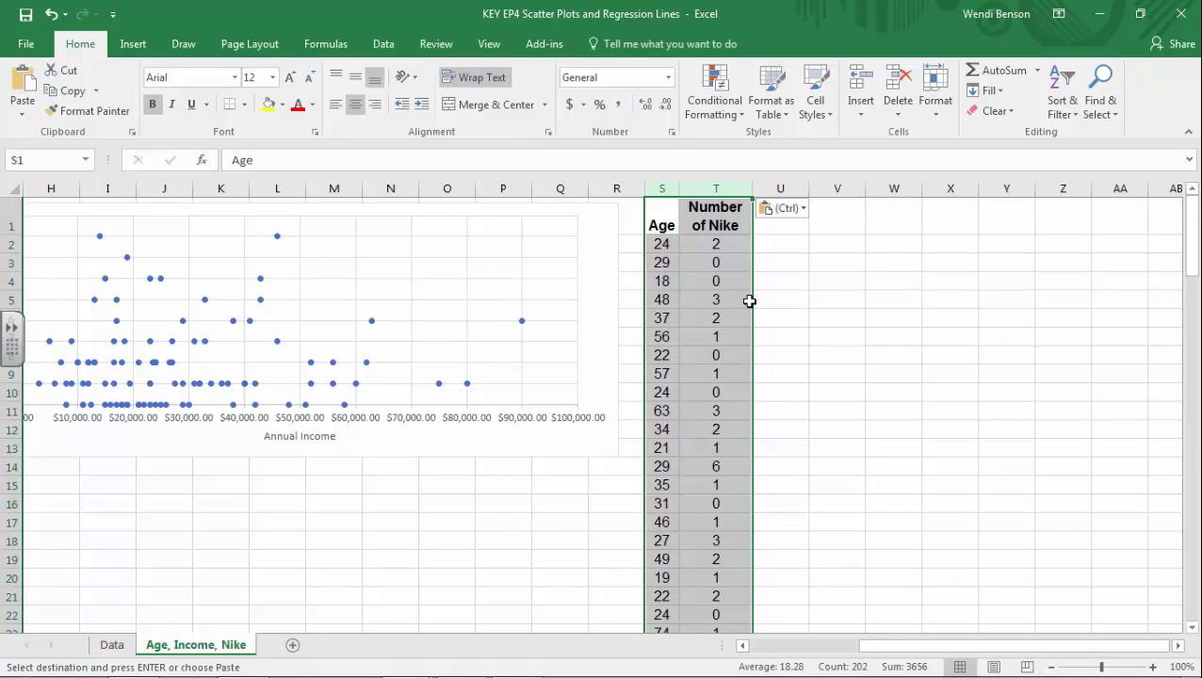
click(147, 44)
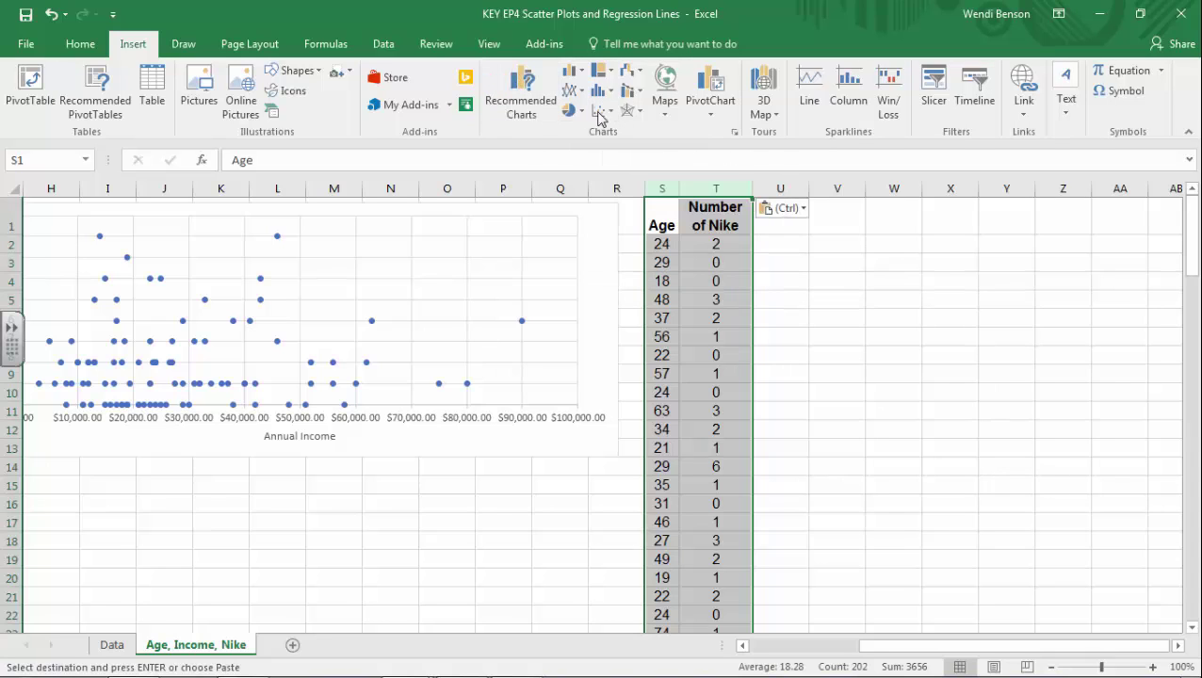
click(599, 113)
click(613, 167)
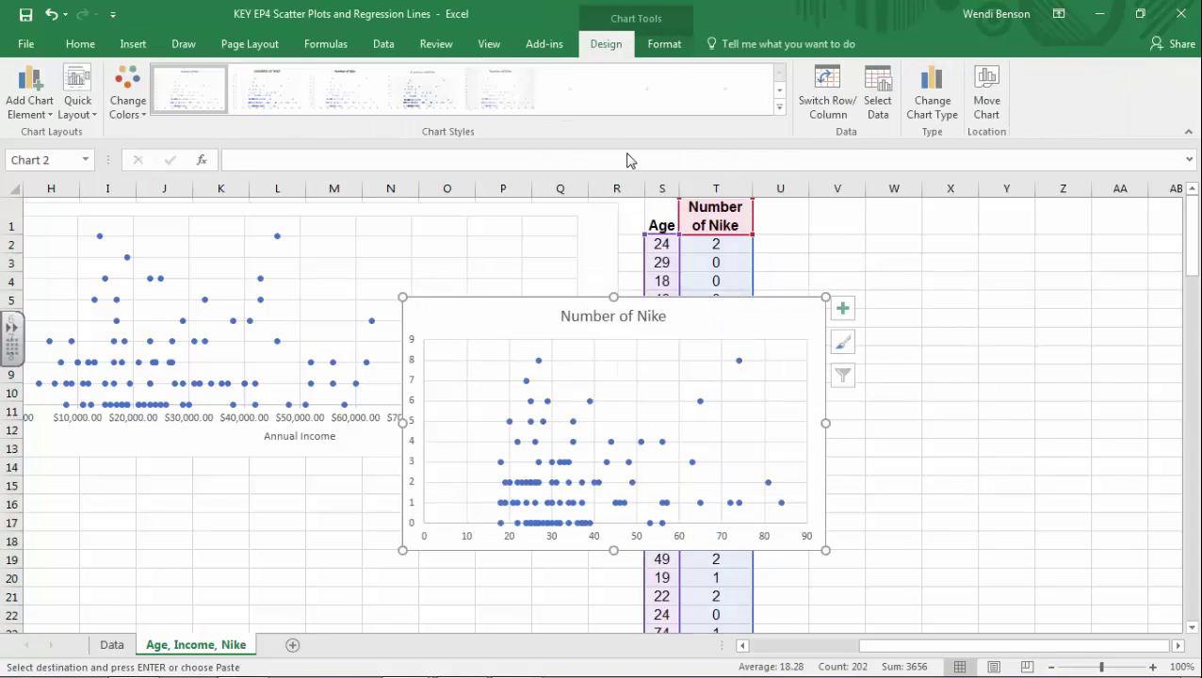
drag(822, 316, 1084, 216)
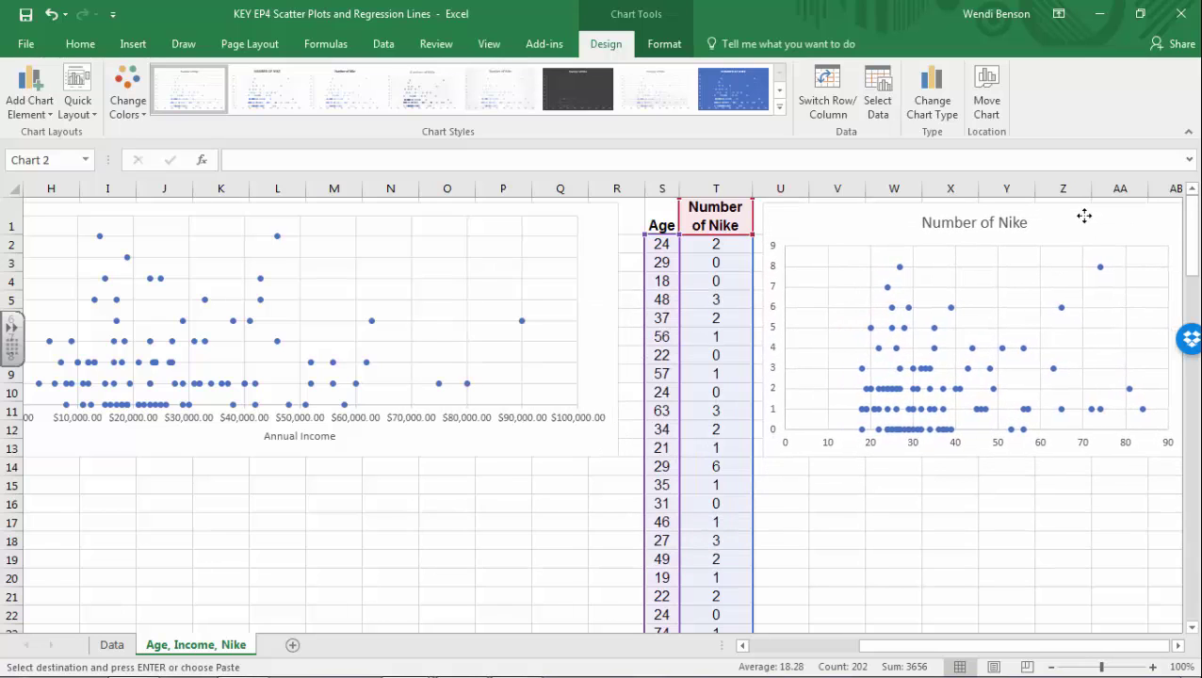
Delete the title of the age scatter chart and add primary horizontal and primary vertical axis titles.
click(952, 222)
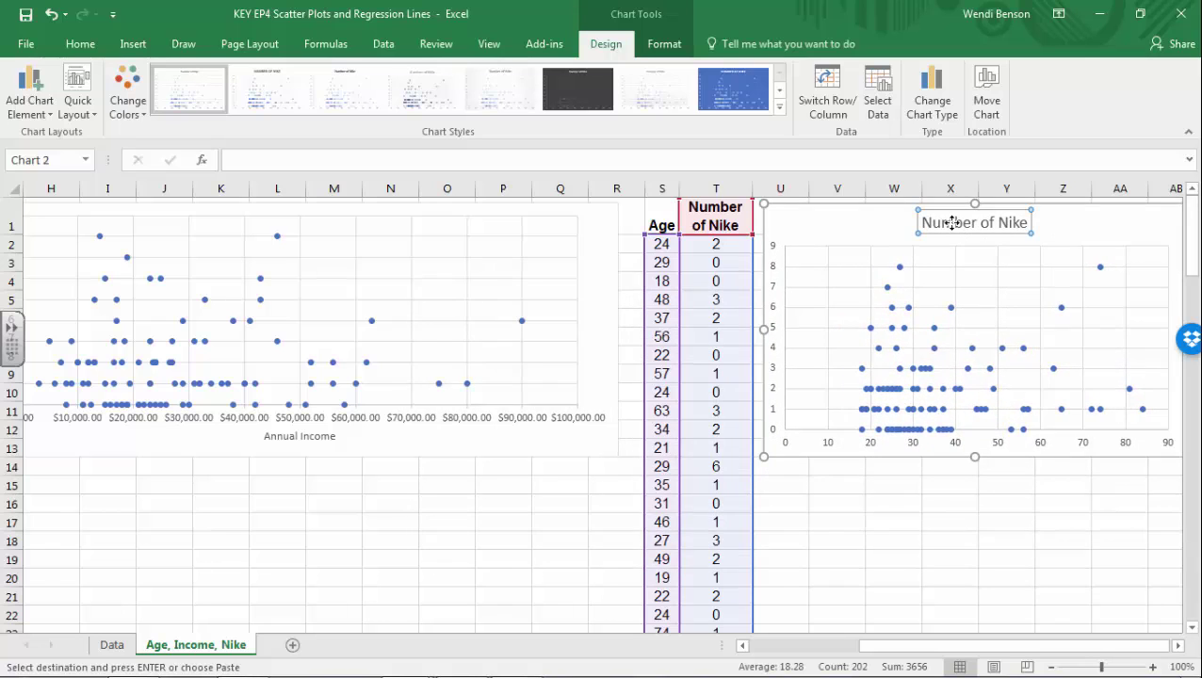
key(Delete)
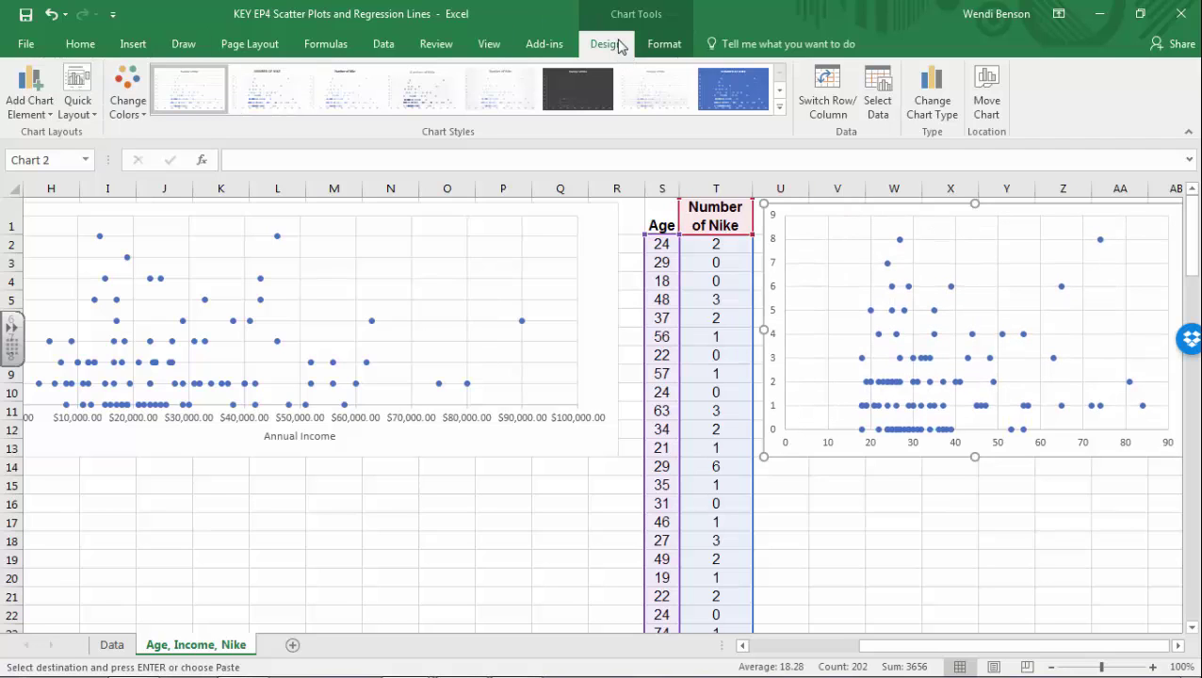
click(29, 94)
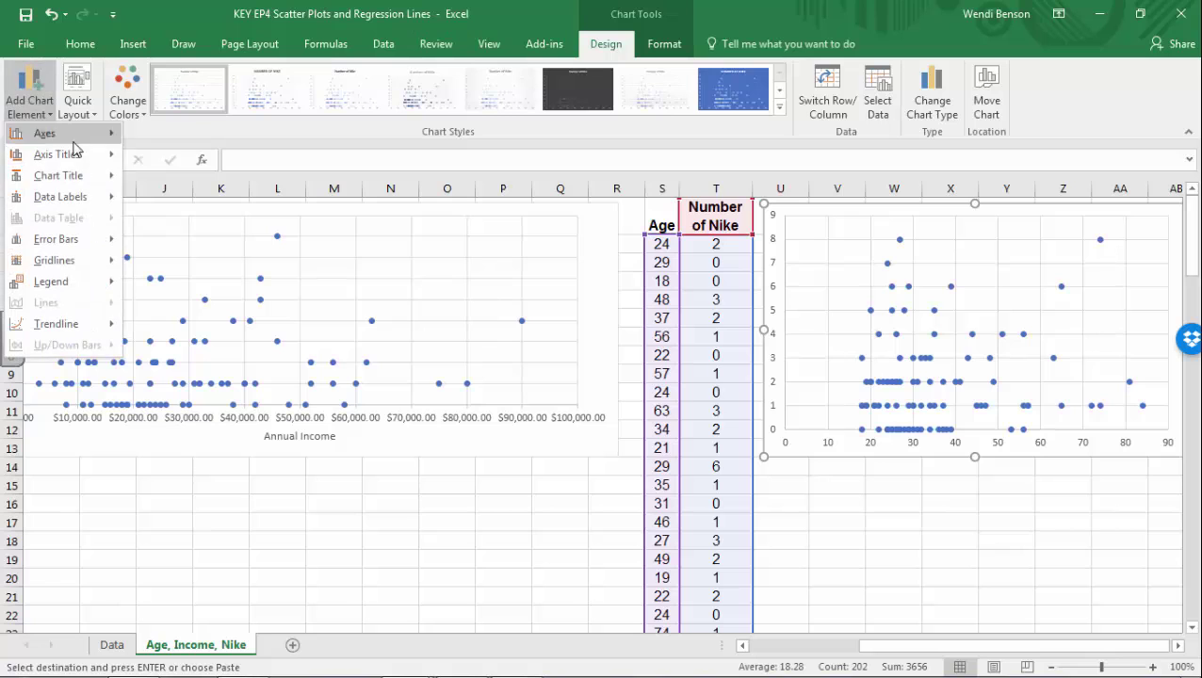
mouse_move(81, 157)
click(169, 165)
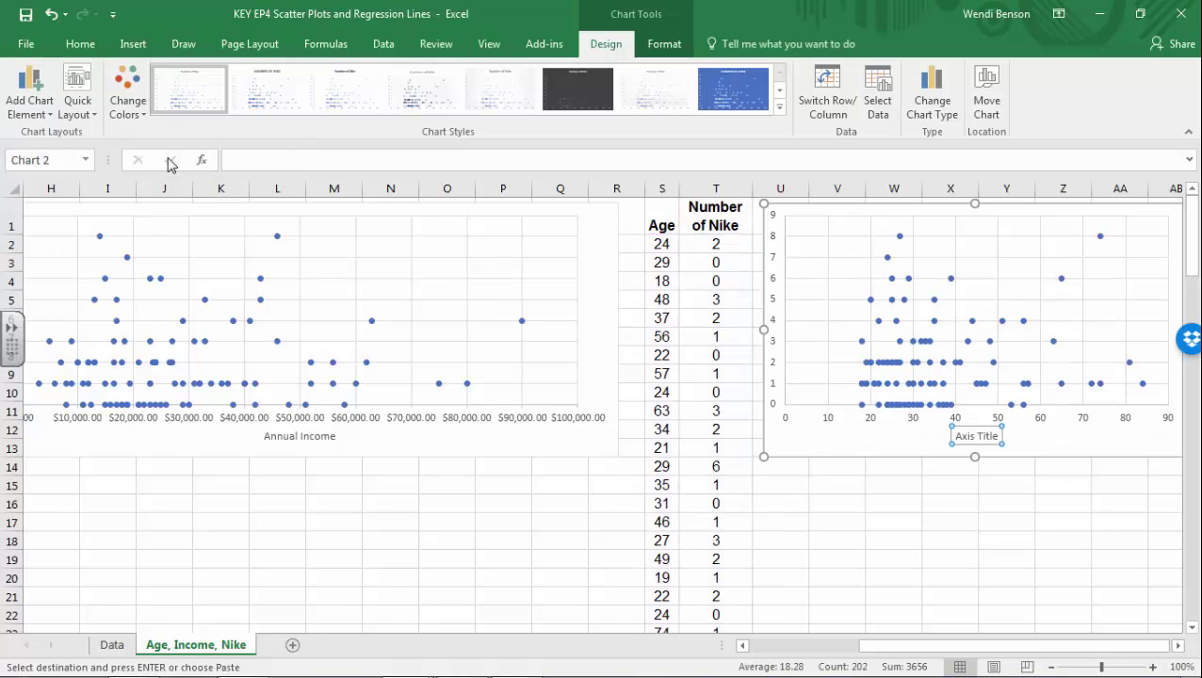
click(41, 102)
mouse_move(24, 154)
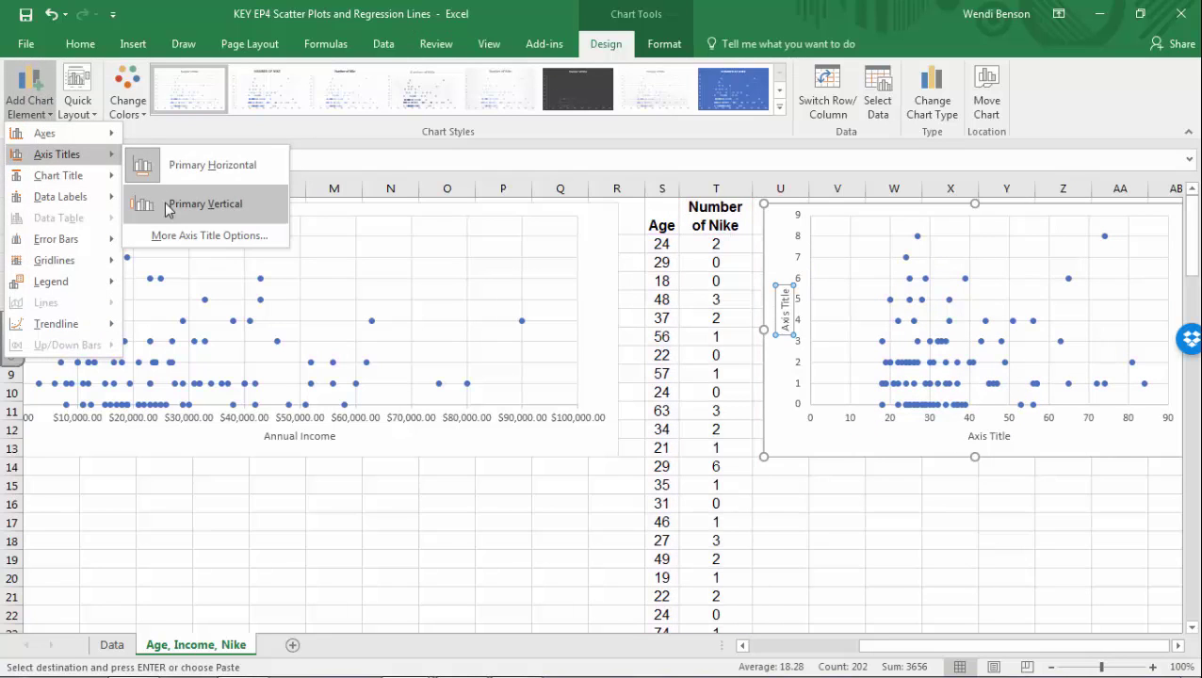
click(169, 203)
Title the age scatter chart's horizontal axis "Age" and its vertical axis "Number of Nikes".
click(982, 437)
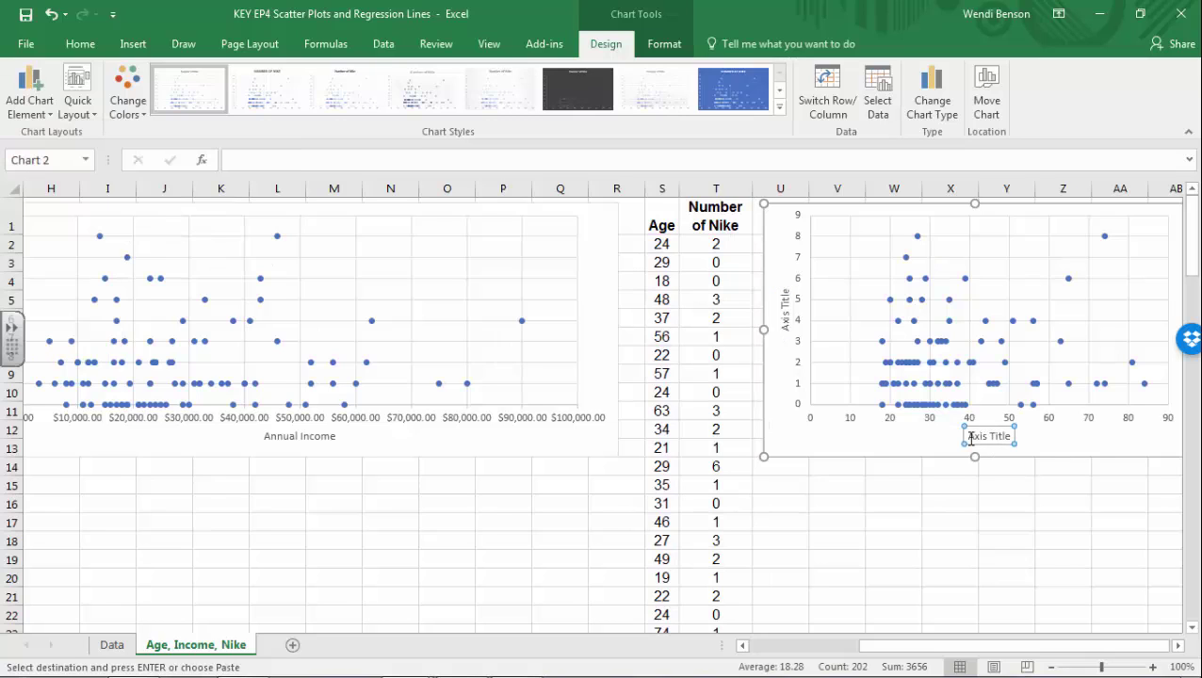
drag(972, 437, 1014, 437)
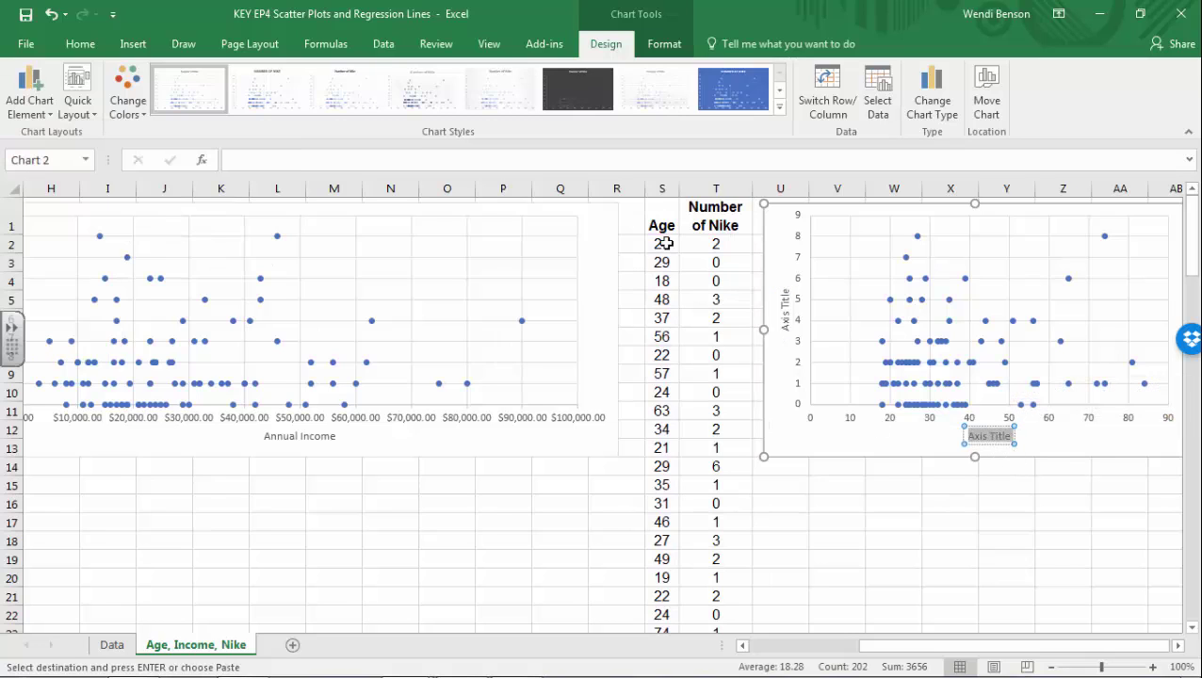
text(Age)
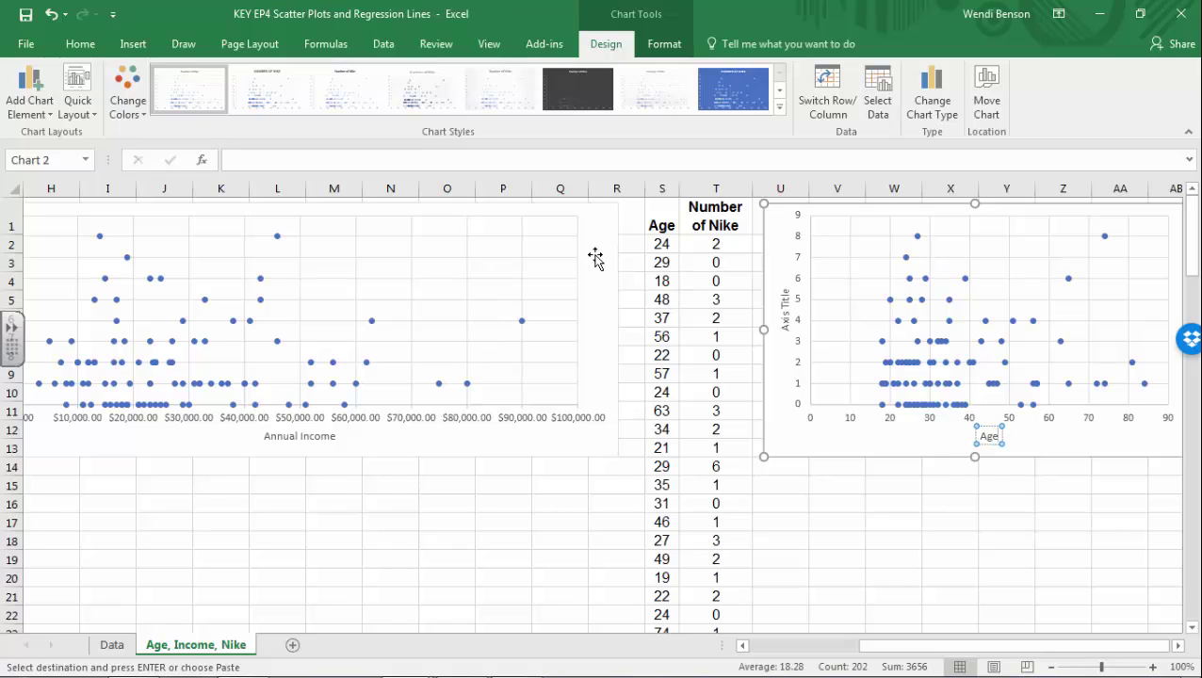
drag(785, 300, 785, 321)
text(N)
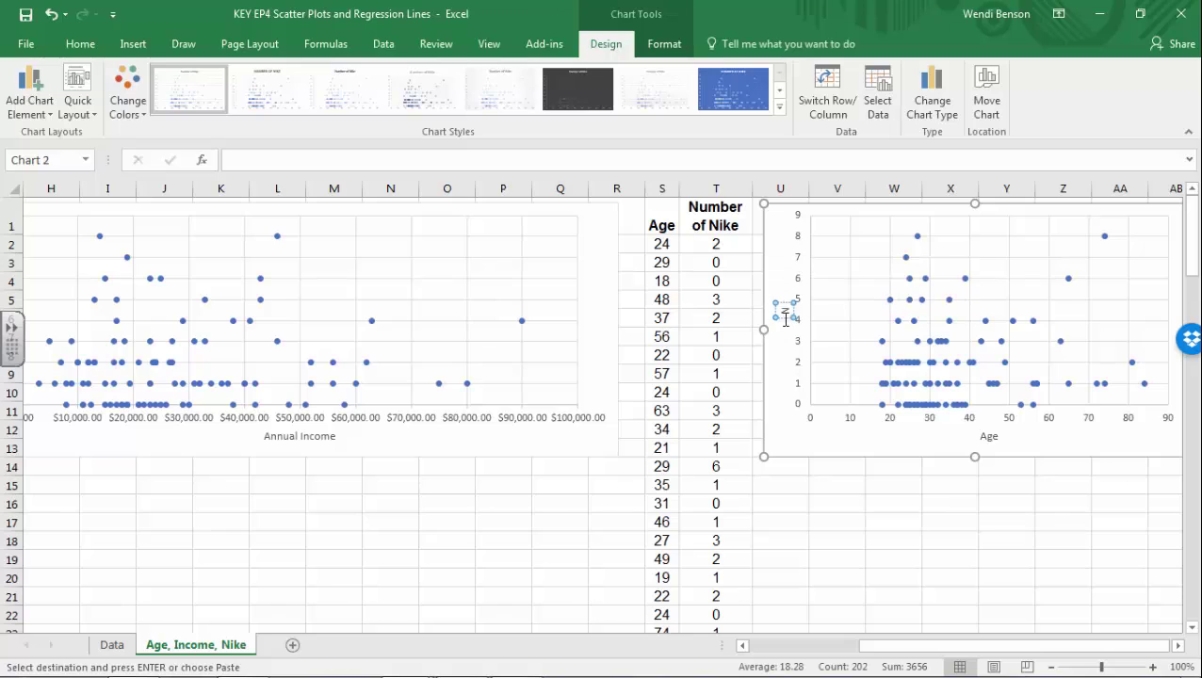
text(umber of Nikes)
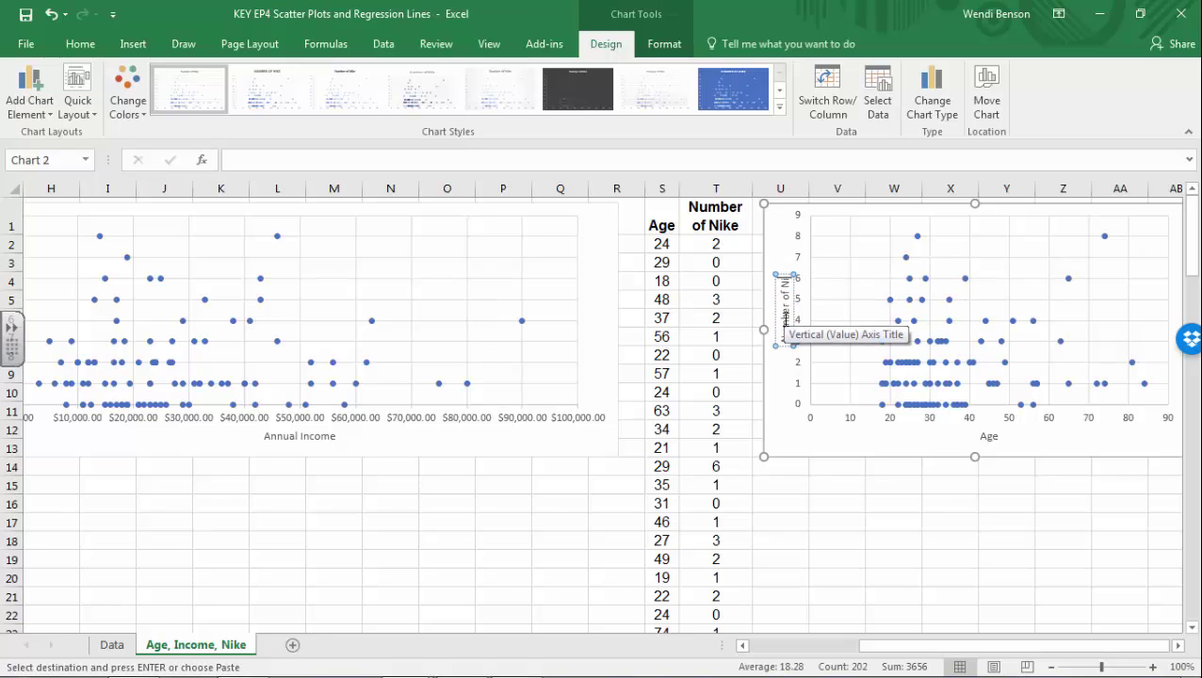
click(959, 520)
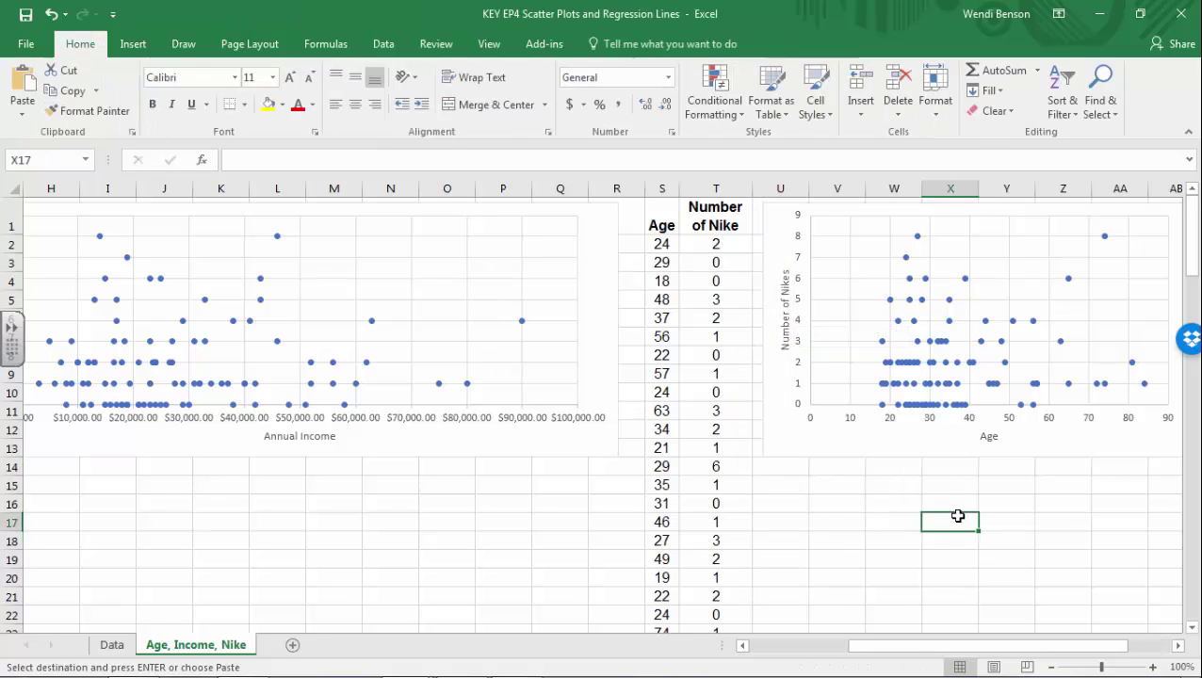
drag(912, 644, 953, 646)
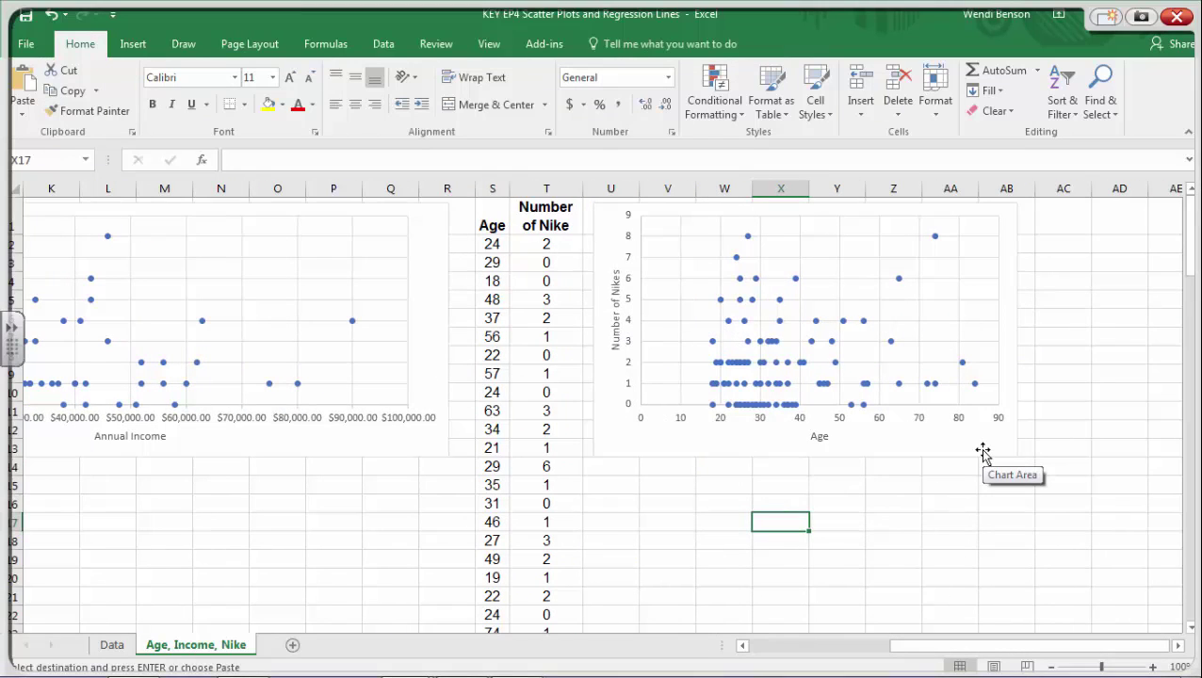
mouse_move(773, 214)
mouse_down()
mouse_move(727, 216)
mouse_move(659, 292)
mouse_move(716, 410)
mouse_move(933, 422)
mouse_move(1027, 314)
mouse_move(853, 209)
mouse_move(767, 213)
mouse_up()
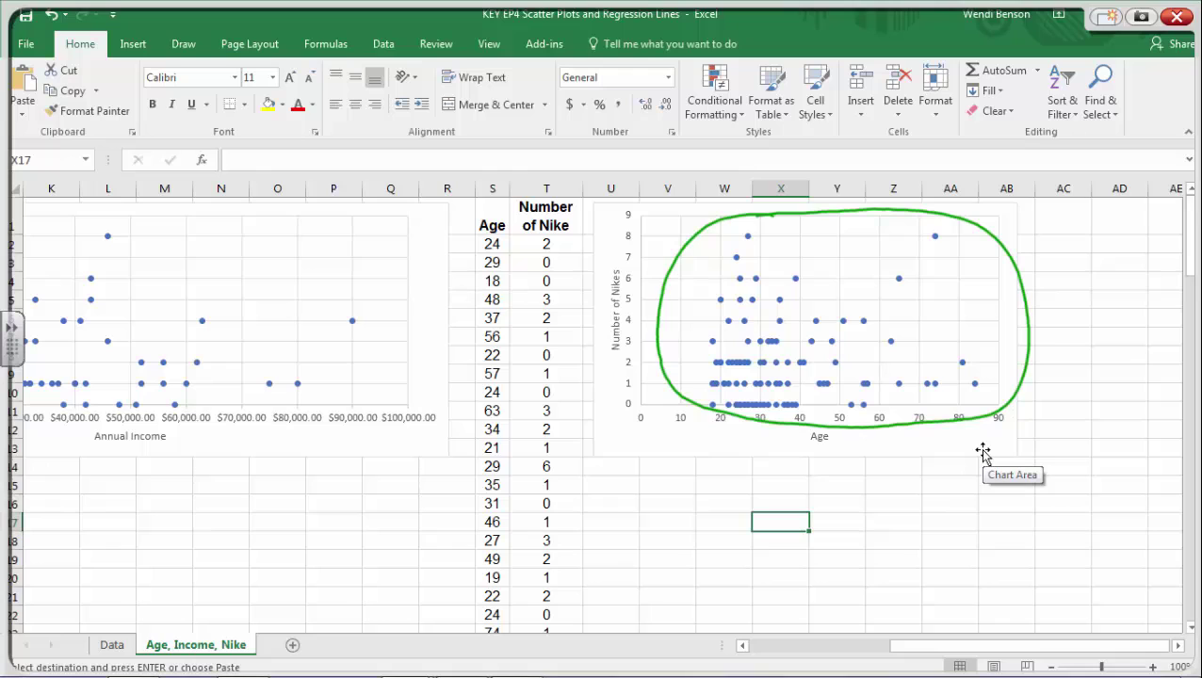
mouse_move(810, 426)
mouse_down()
mouse_move(937, 418)
mouse_move(1019, 348)
mouse_move(989, 231)
mouse_move(848, 207)
mouse_move(716, 209)
mouse_move(960, 218)
mouse_up()
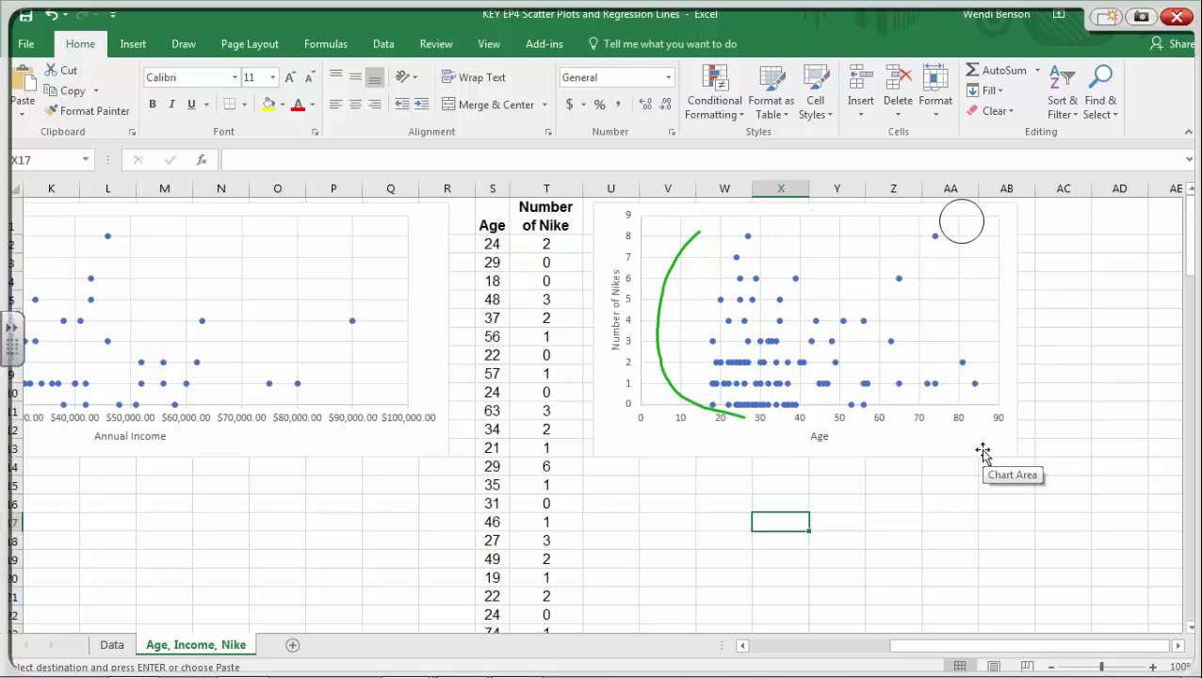
mouse_move(692, 236)
mouse_down()
mouse_move(663, 342)
mouse_move(730, 409)
mouse_up()
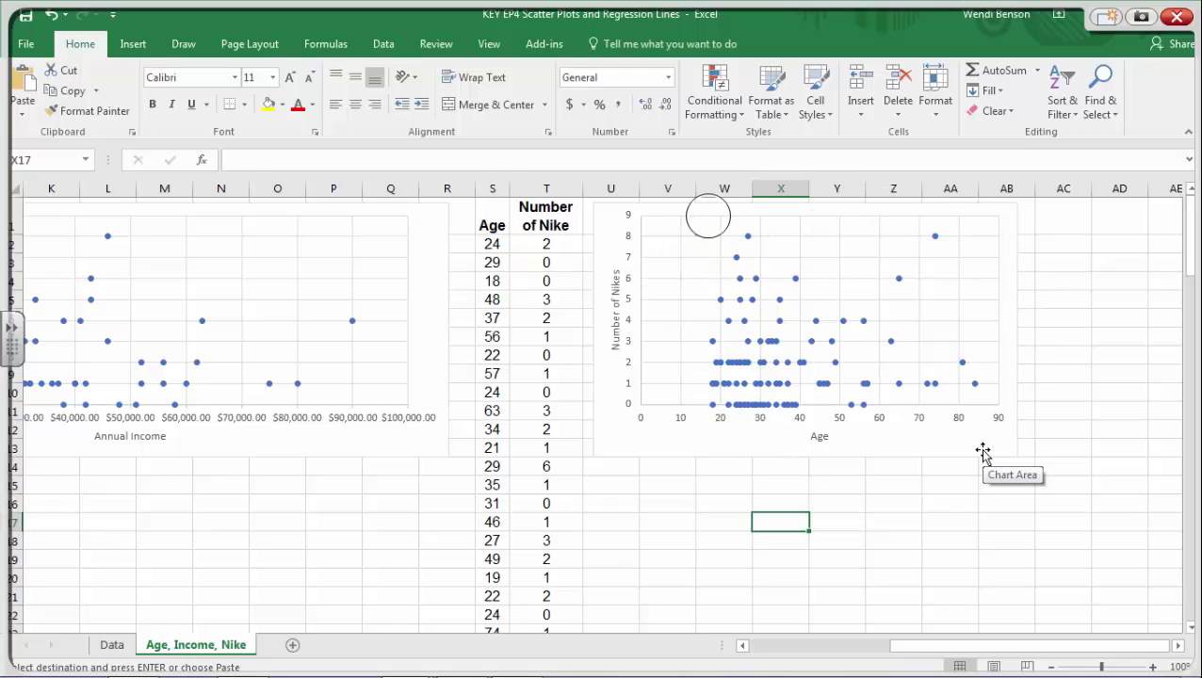
drag(706, 211, 697, 233)
key(Escape)
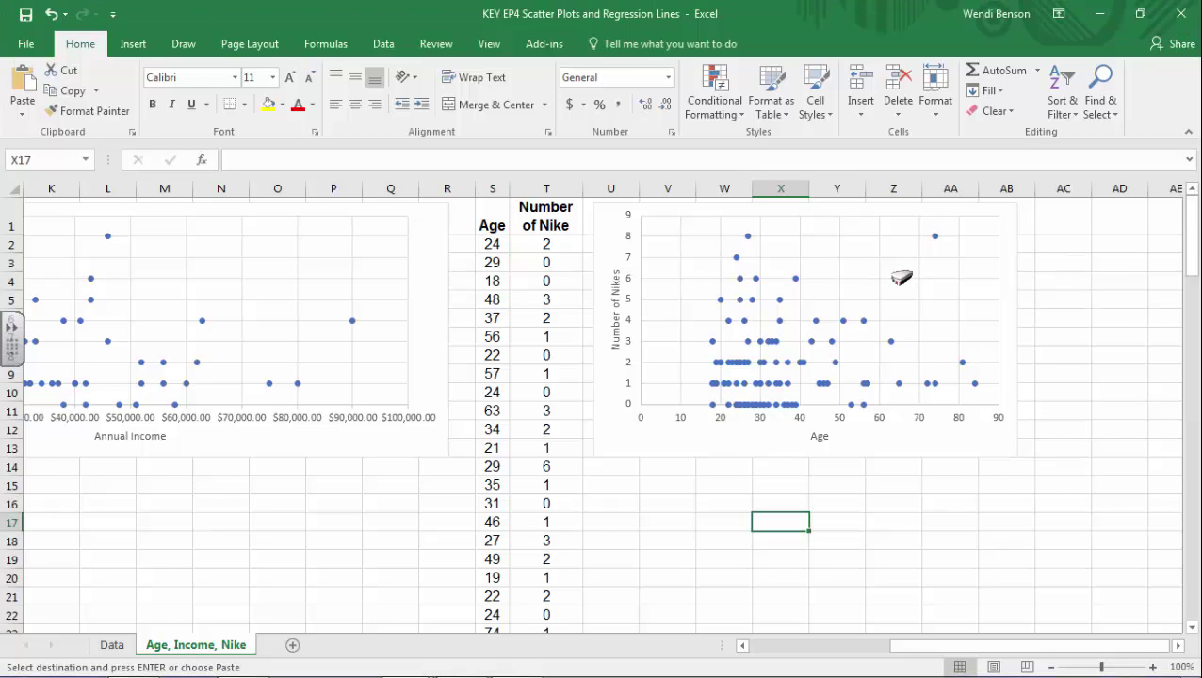
Copy the Age and Annual Income columns (A and B) and paste them starting at cell AD1.
drag(923, 646, 737, 650)
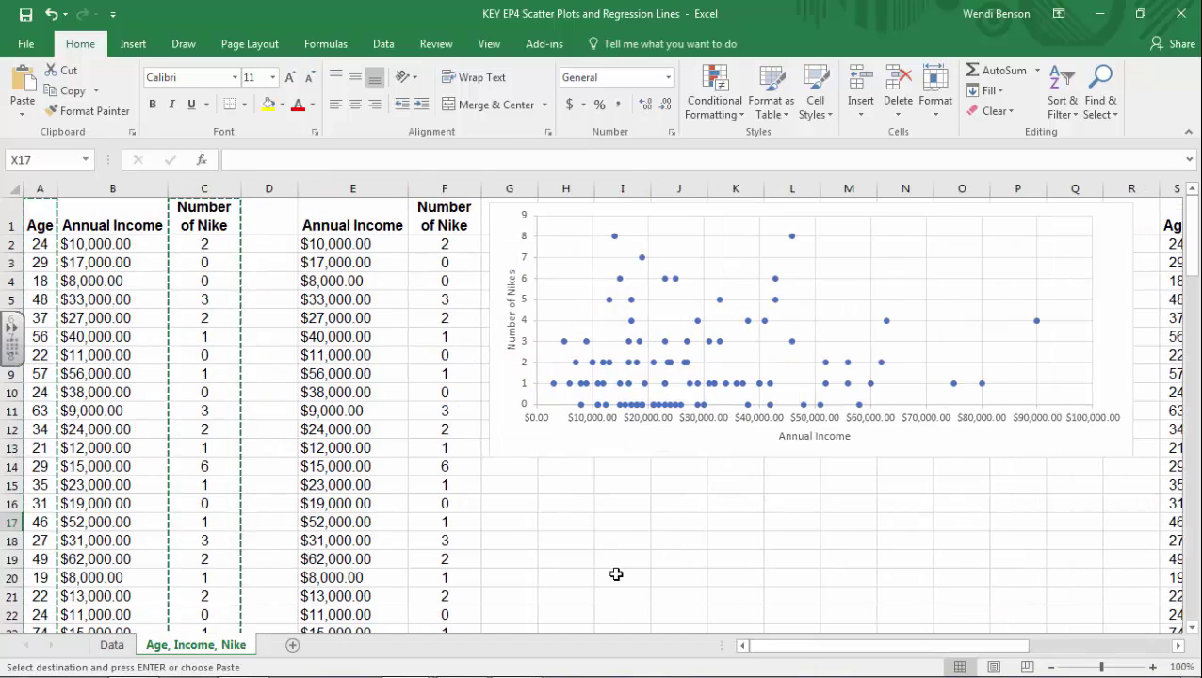
click(580, 556)
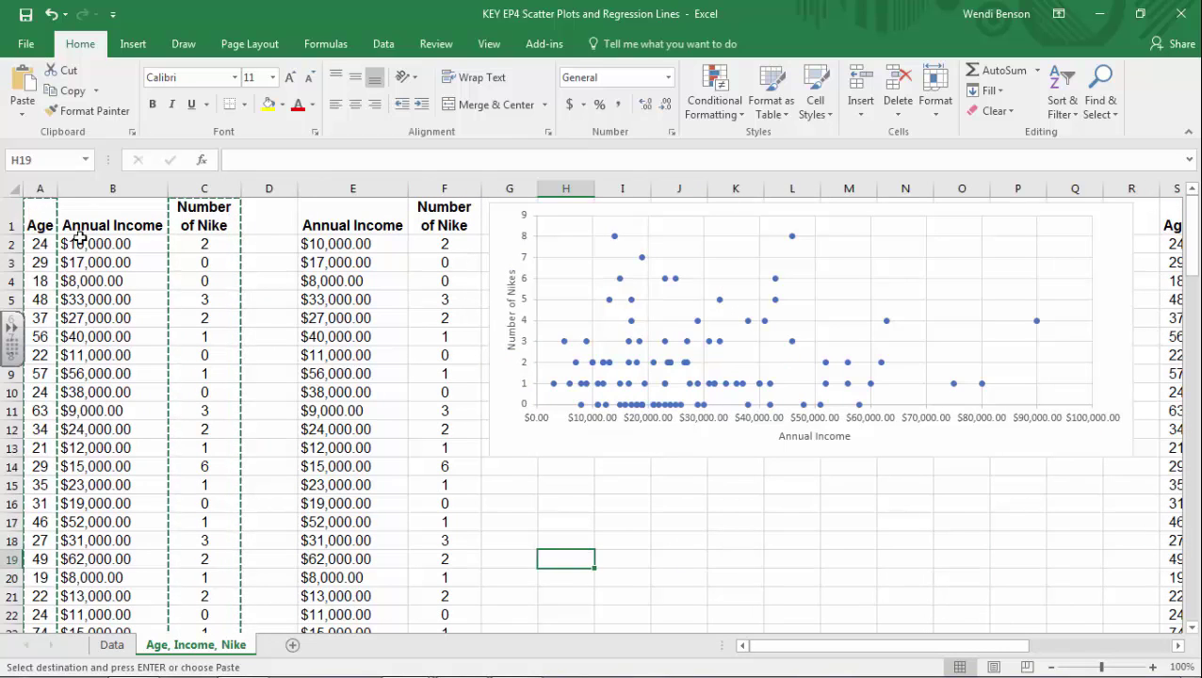
click(47, 190)
drag(47, 189, 88, 191)
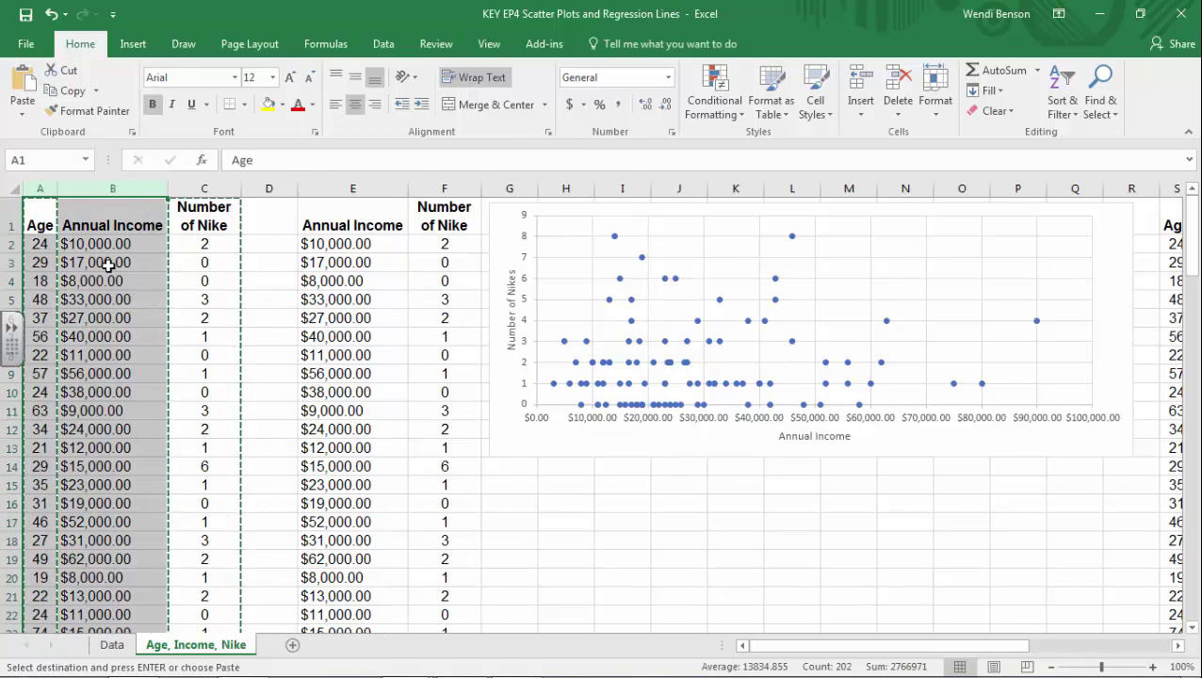
key(ctrl+c)
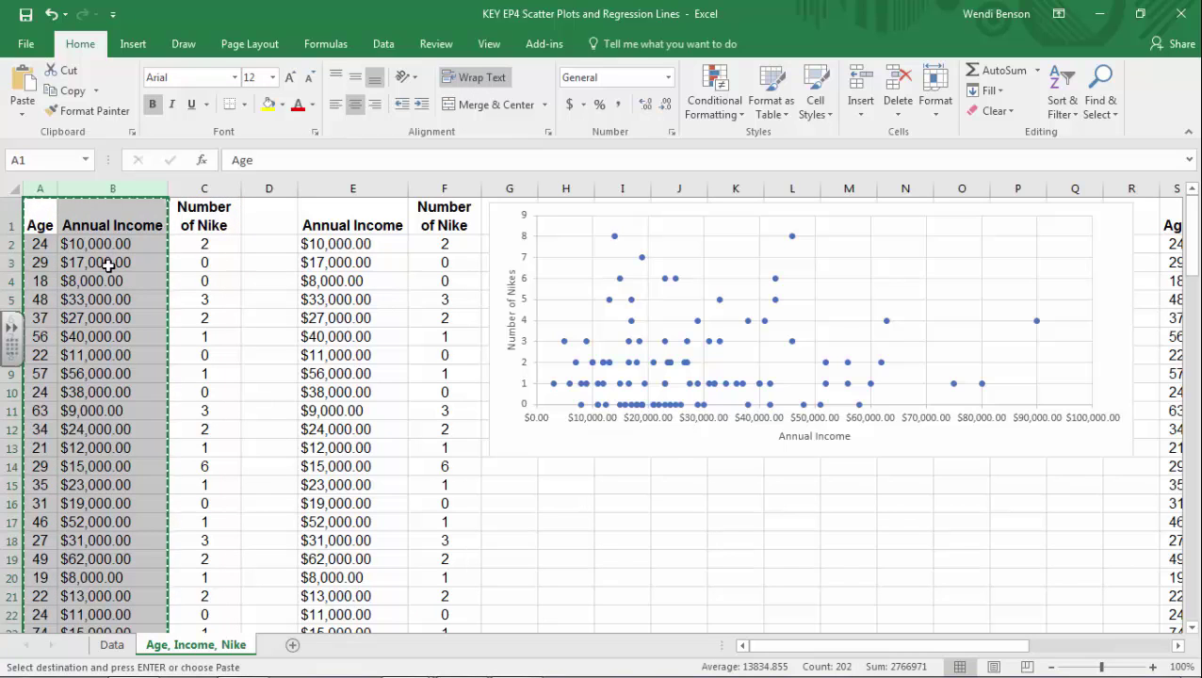
drag(799, 646, 1047, 526)
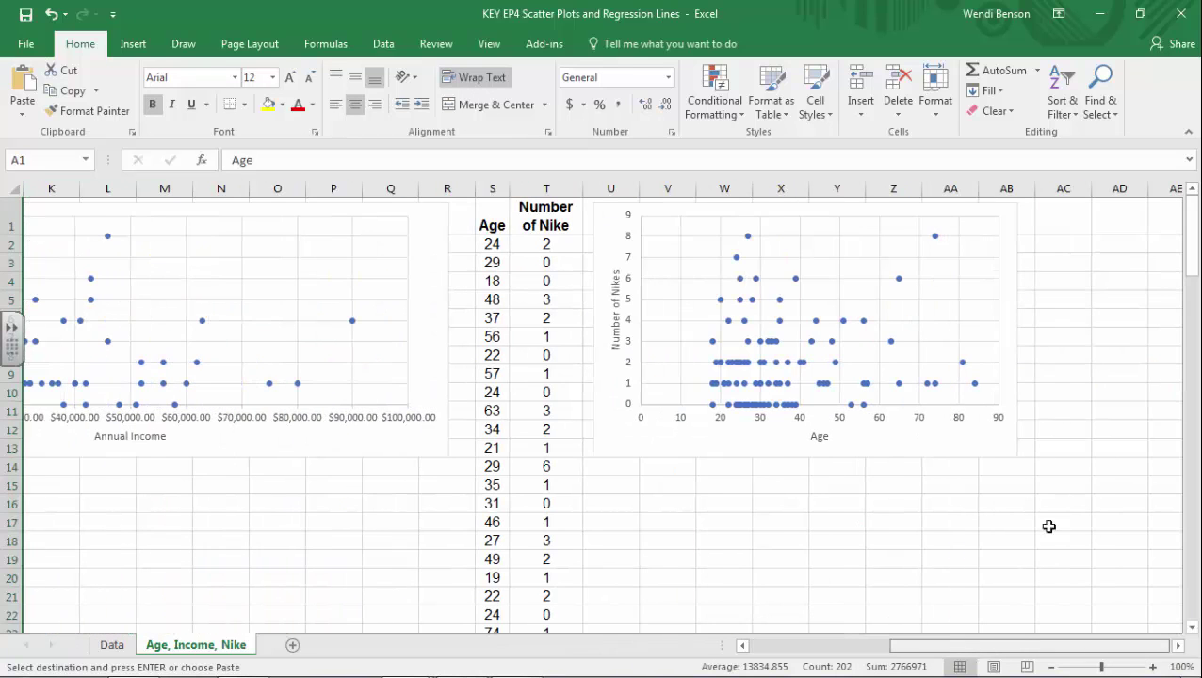
click(1112, 227)
key(ctrl+v)
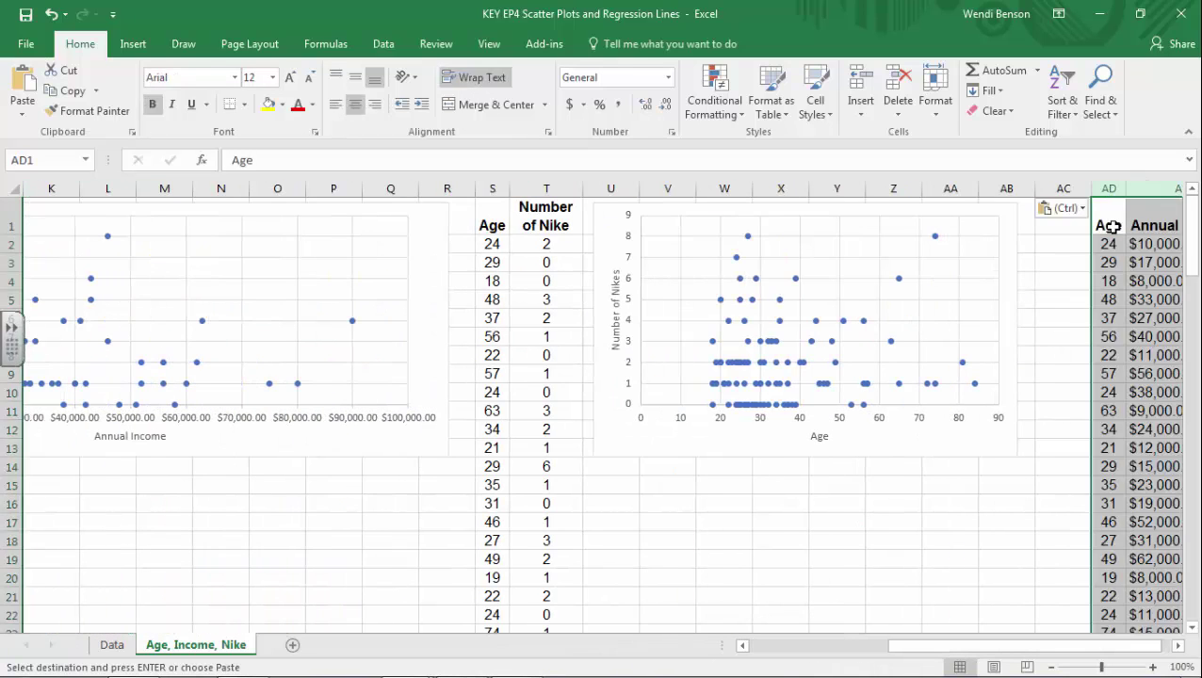
Insert a markers-only scatter chart from the pasted Age and Annual Income columns and place it directly below the age and Nike chart.
drag(1041, 648, 1150, 645)
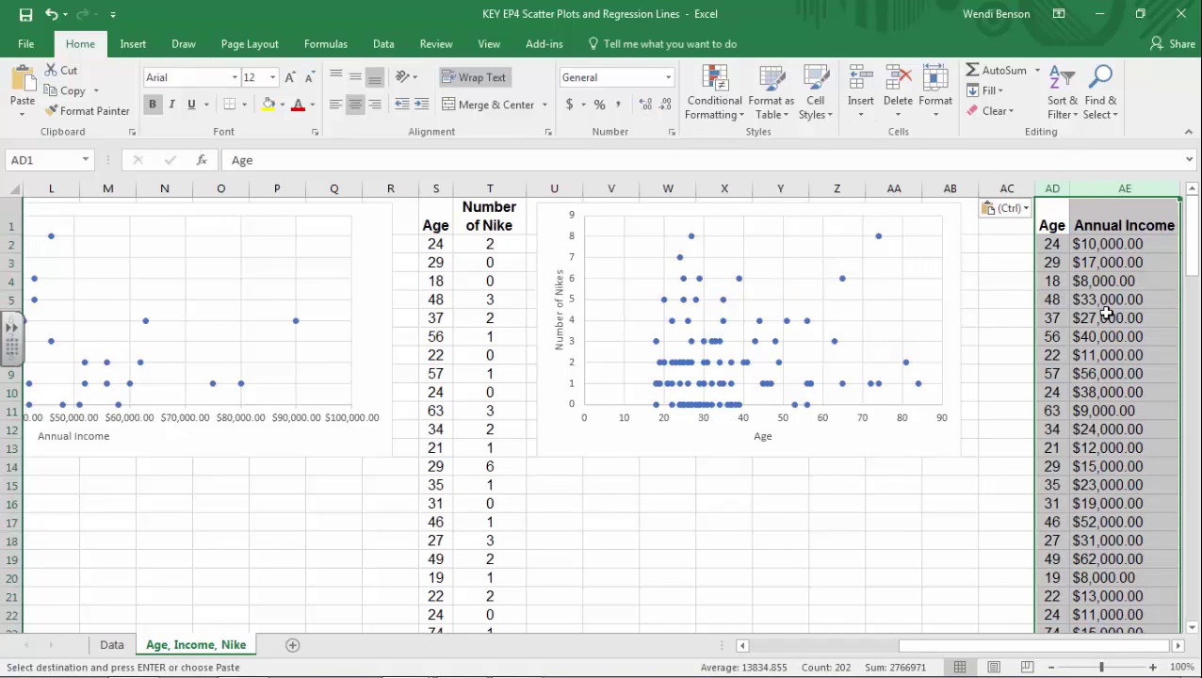
click(120, 45)
click(603, 110)
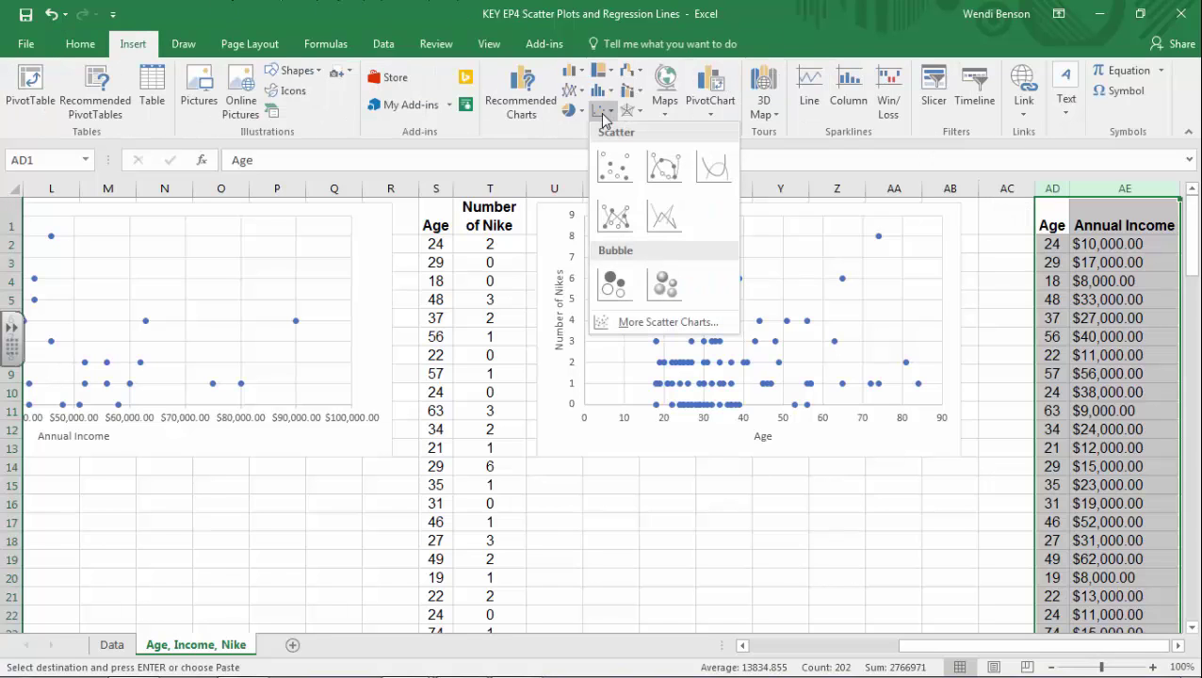
click(614, 167)
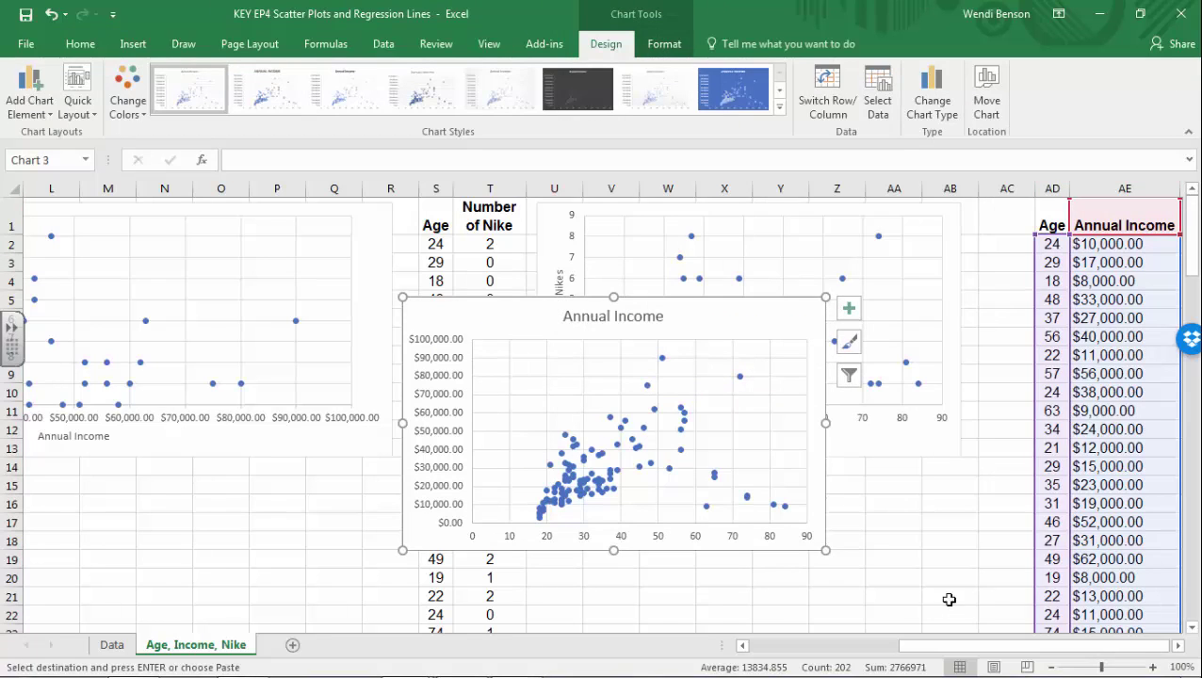
drag(827, 513, 963, 569)
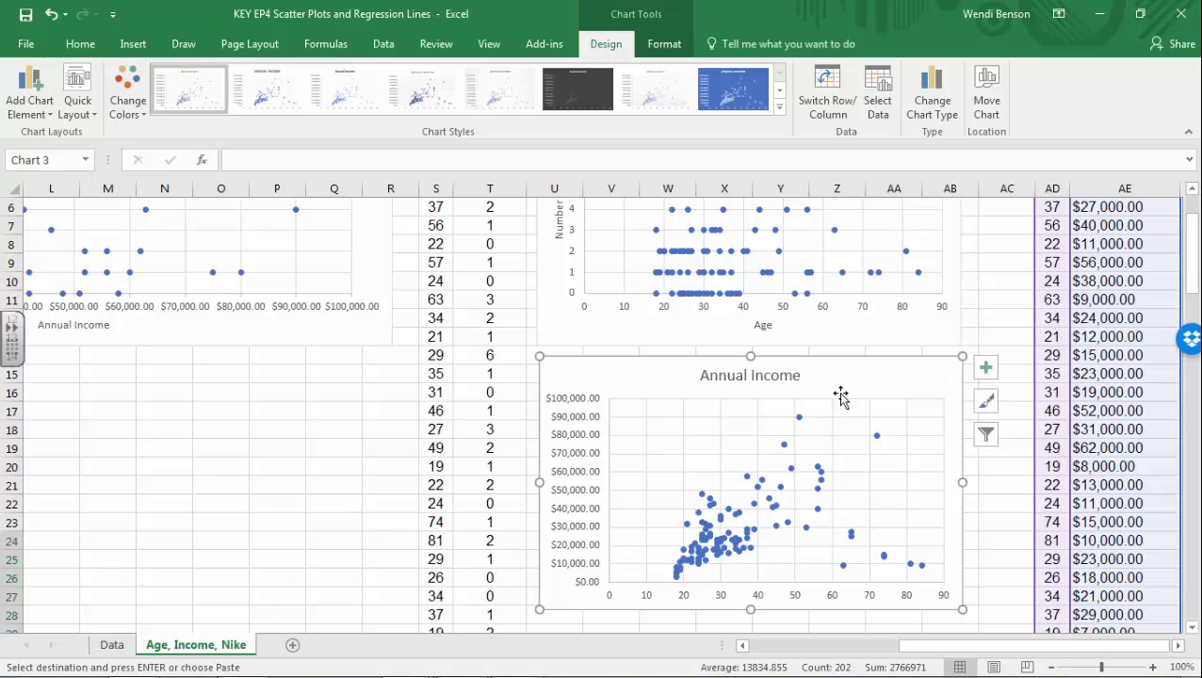
Delete the "Annual Income" chart title from the lower scatter chart and add primary horizontal and primary vertical axis titles.
click(748, 376)
key(Delete)
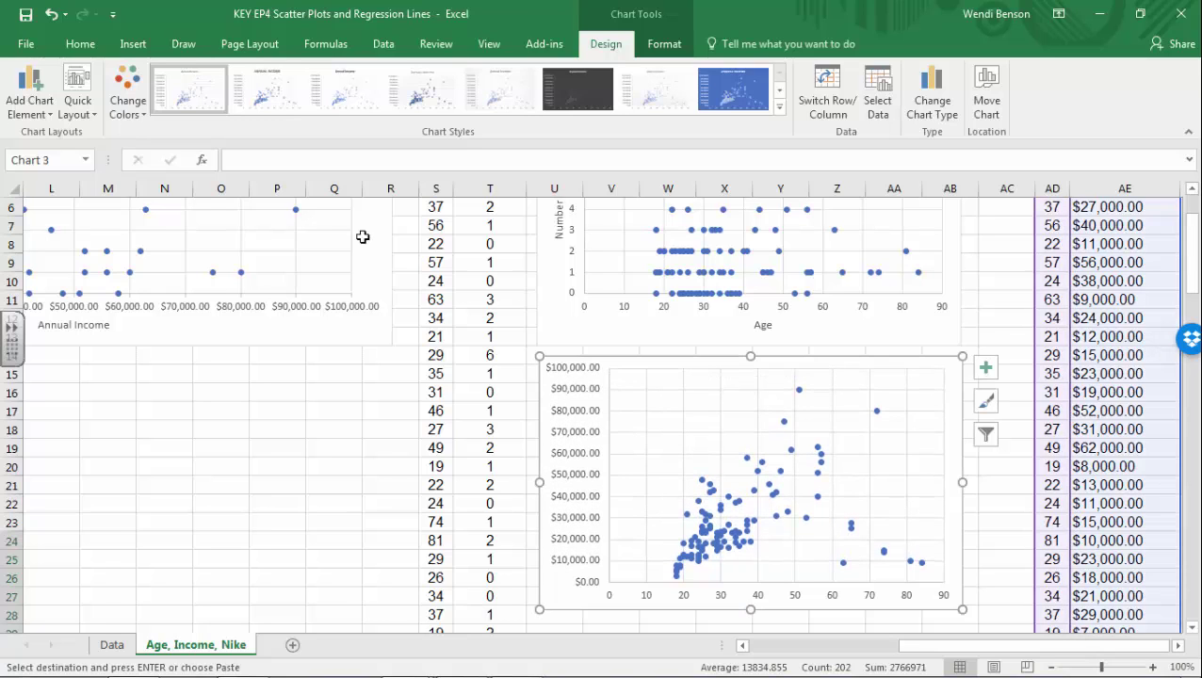
click(38, 88)
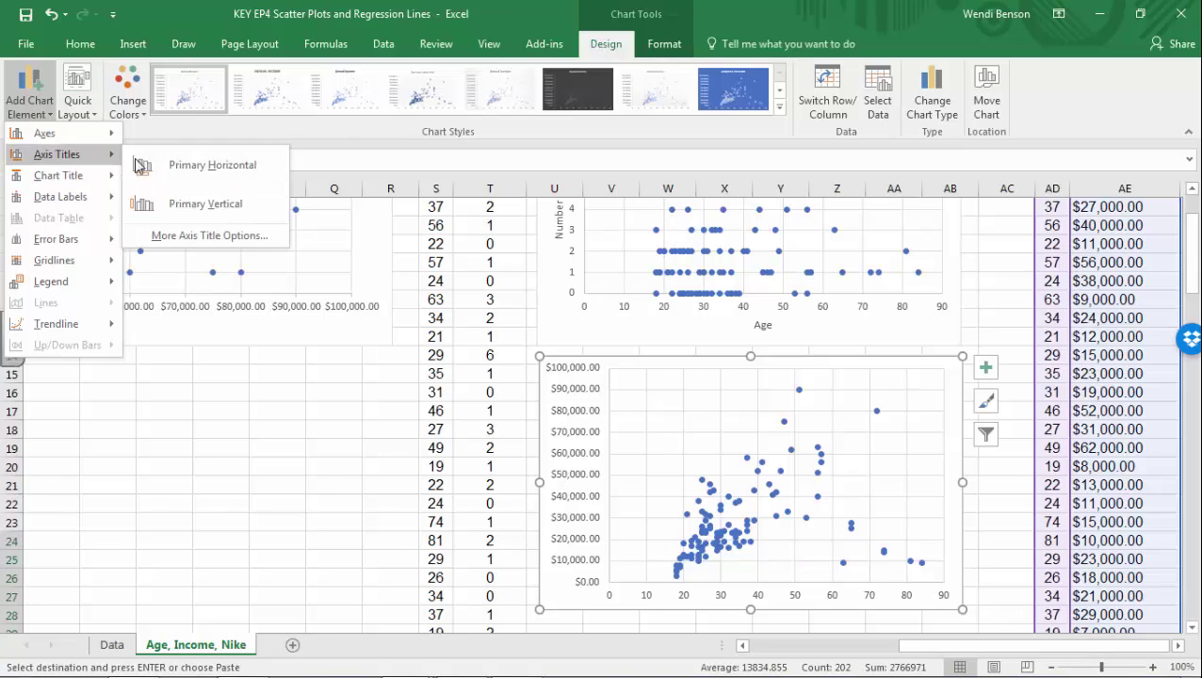
click(170, 164)
click(31, 90)
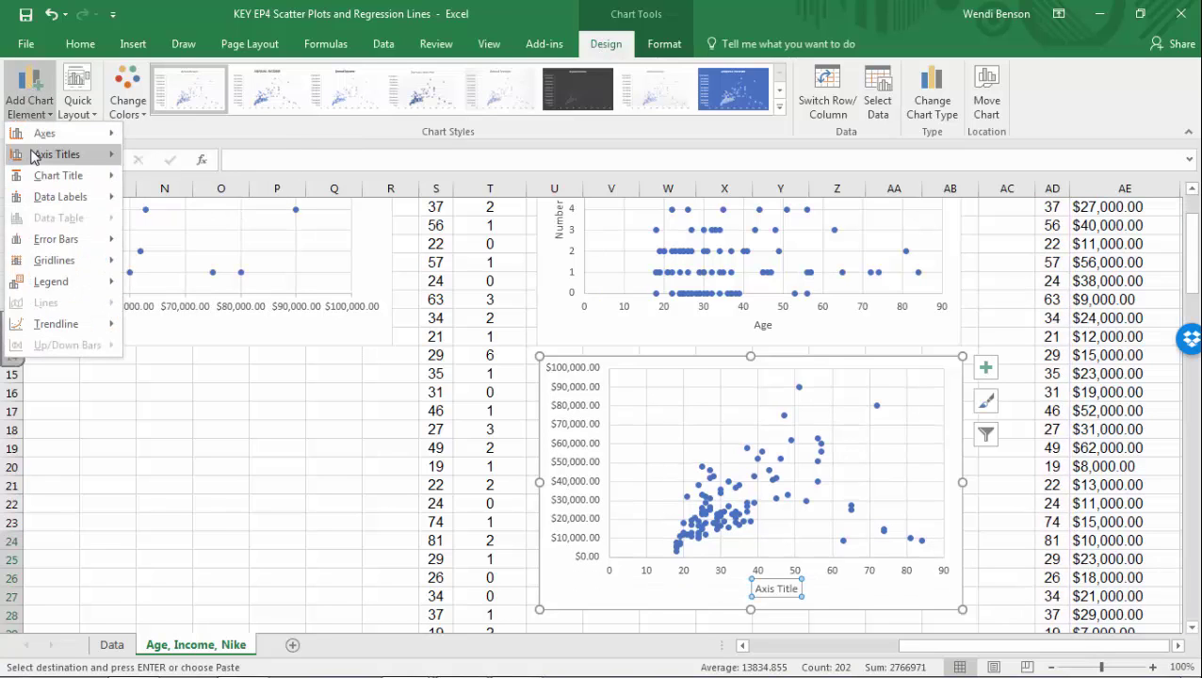
mouse_move(56, 154)
click(184, 200)
Title the lower scatter chart's horizontal axis "Age" and its vertical axis "Annual Income".
click(780, 589)
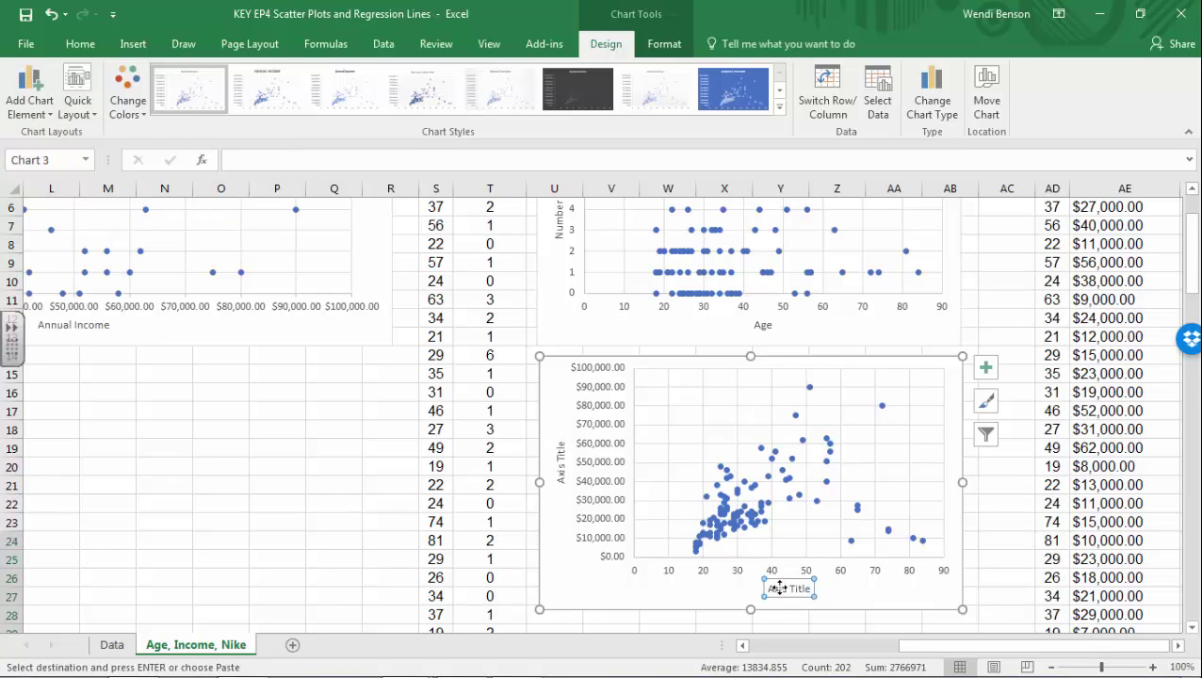
click(767, 586)
drag(767, 586, 808, 588)
key(Delete)
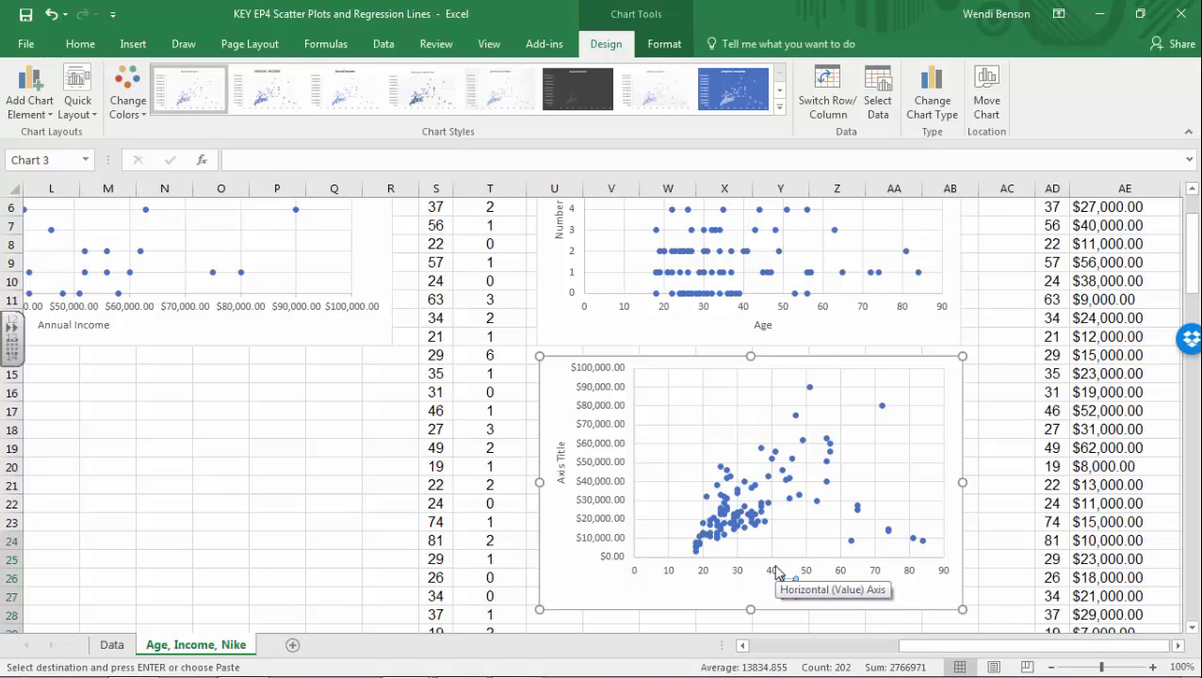
text(Age)
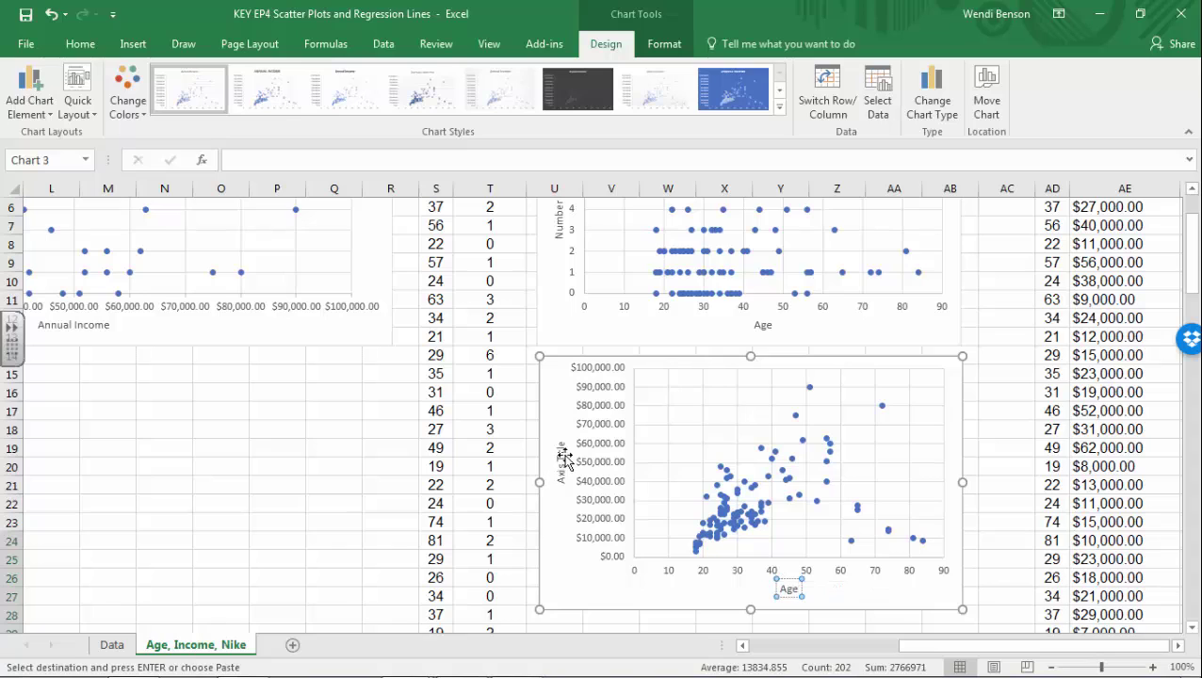
click(566, 443)
drag(567, 443, 561, 478)
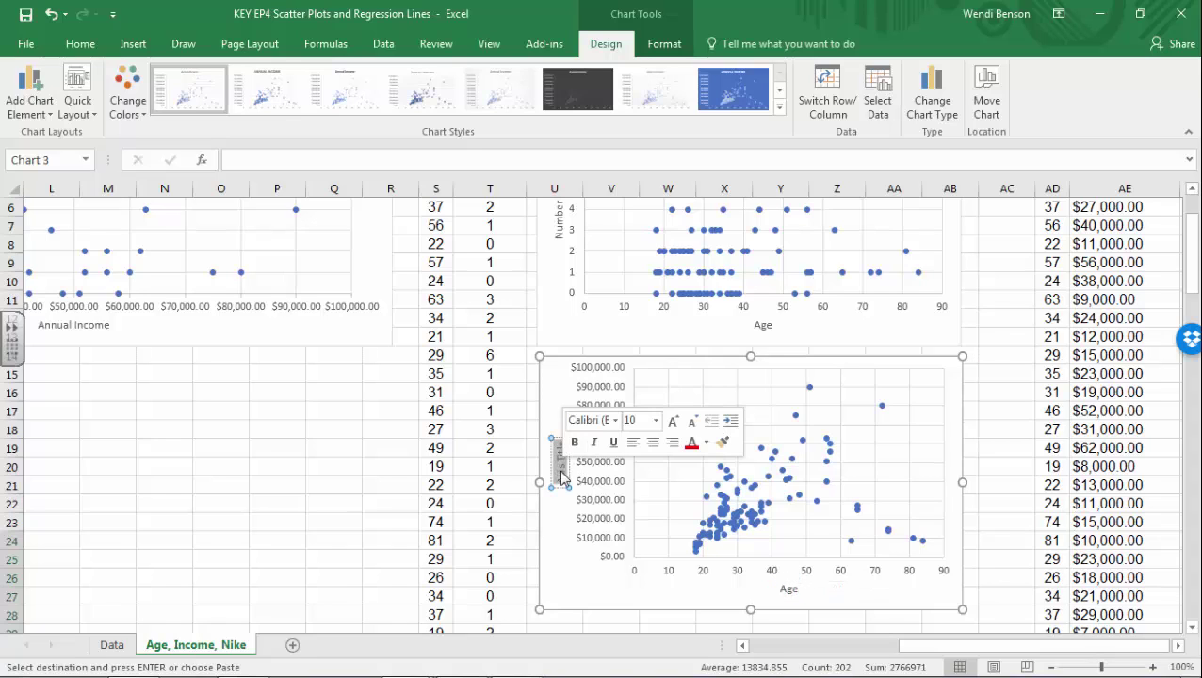
text(Annual)
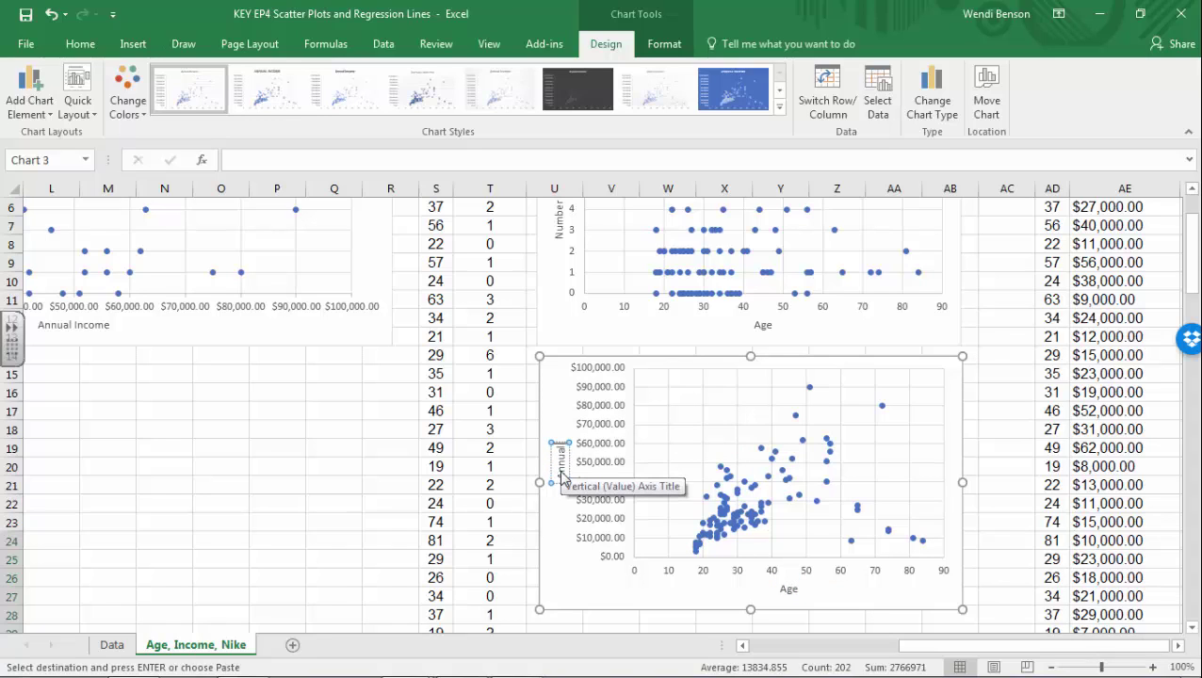
text( Income)
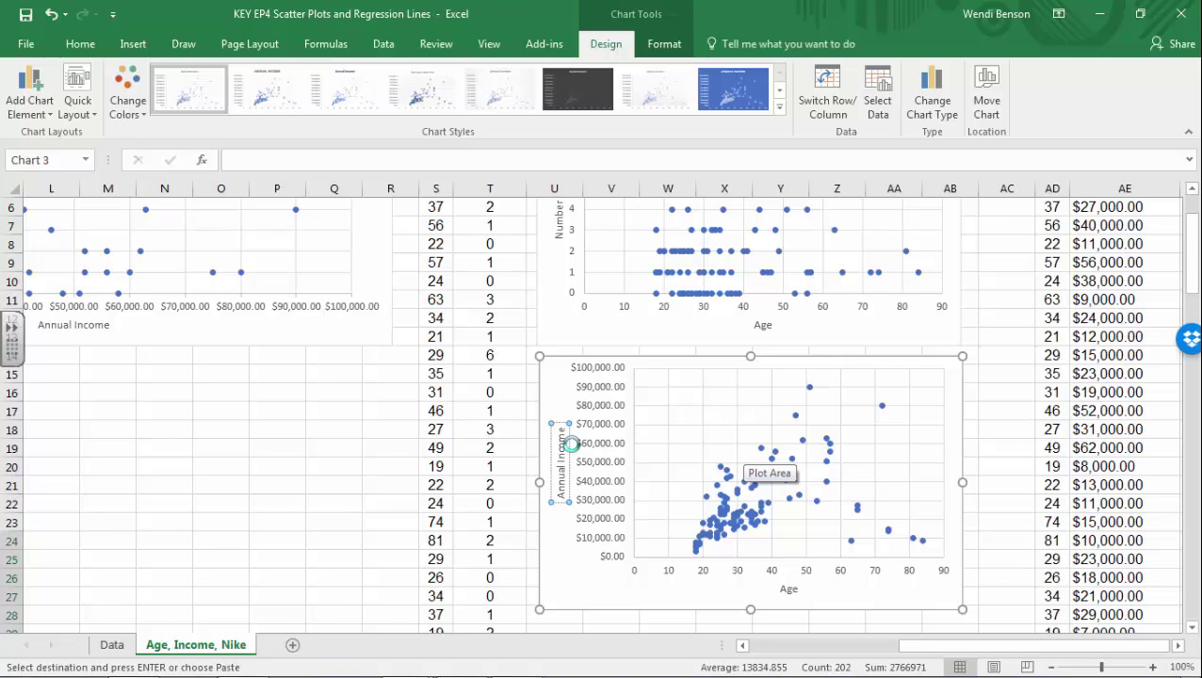
key(ctrl+v)
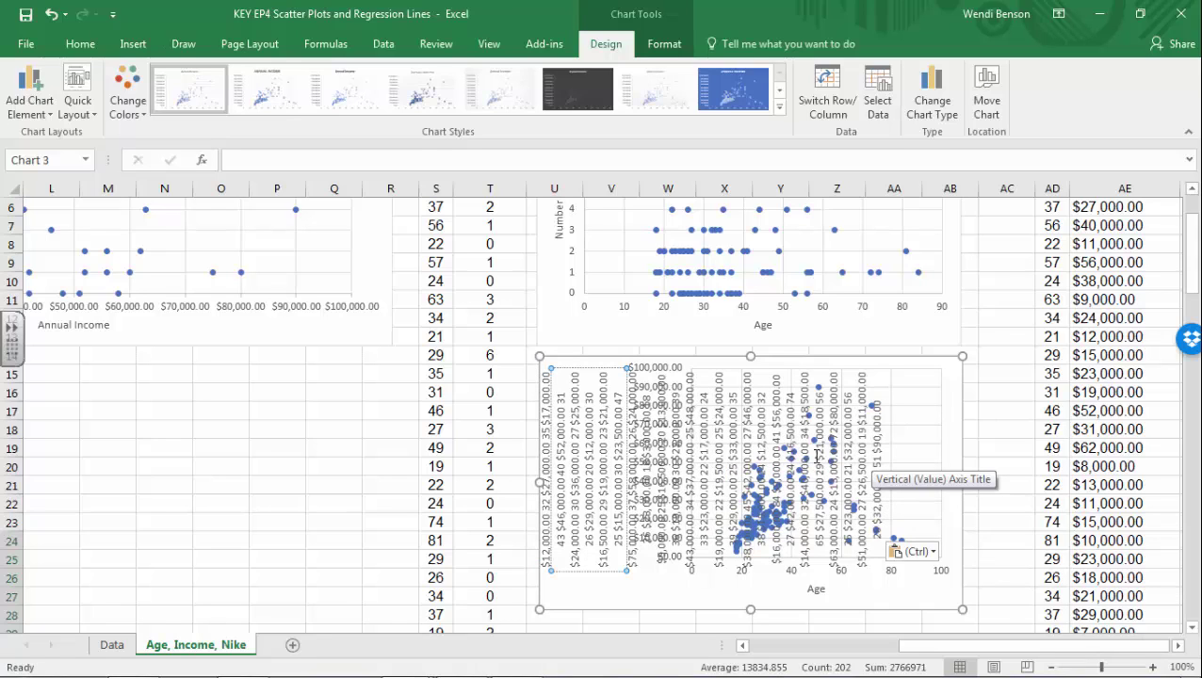
key(ctrl+z)
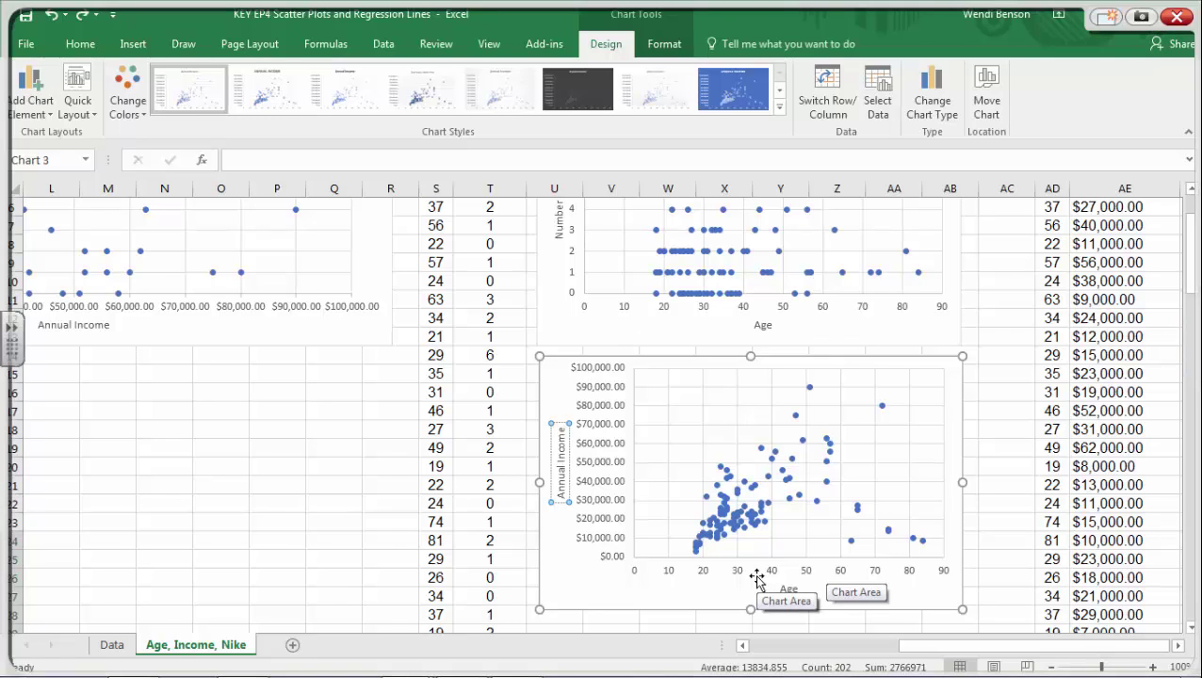
Mark up the age and annual income chart in ink, outlining the point cloud, drawing a rising trend arrow and marking outliers.
mouse_move(814, 369)
mouse_down()
mouse_move(703, 469)
mouse_move(685, 552)
mouse_move(778, 562)
mouse_move(864, 548)
mouse_move(942, 450)
mouse_move(922, 356)
mouse_move(808, 373)
mouse_up()
drag(715, 539, 882, 395)
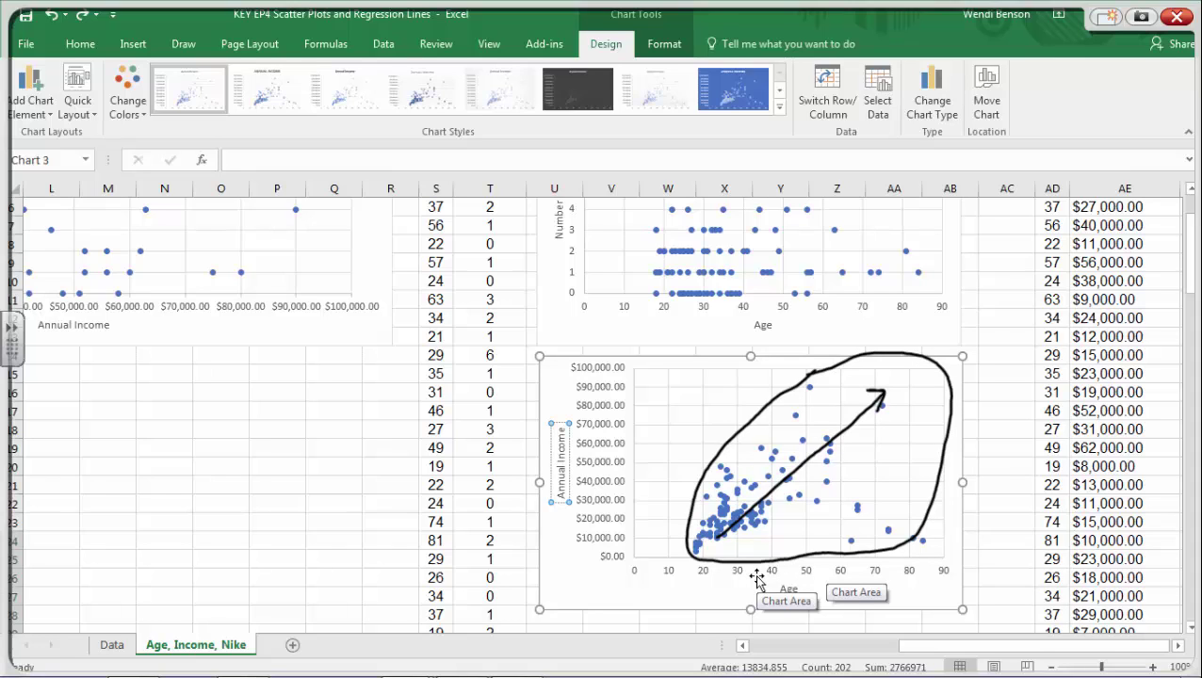
mouse_move(782, 429)
mouse_down()
mouse_move(709, 469)
mouse_move(727, 564)
mouse_move(848, 458)
mouse_move(774, 424)
mouse_up()
drag(843, 494, 939, 546)
drag(874, 517, 848, 551)
drag(812, 375, 822, 386)
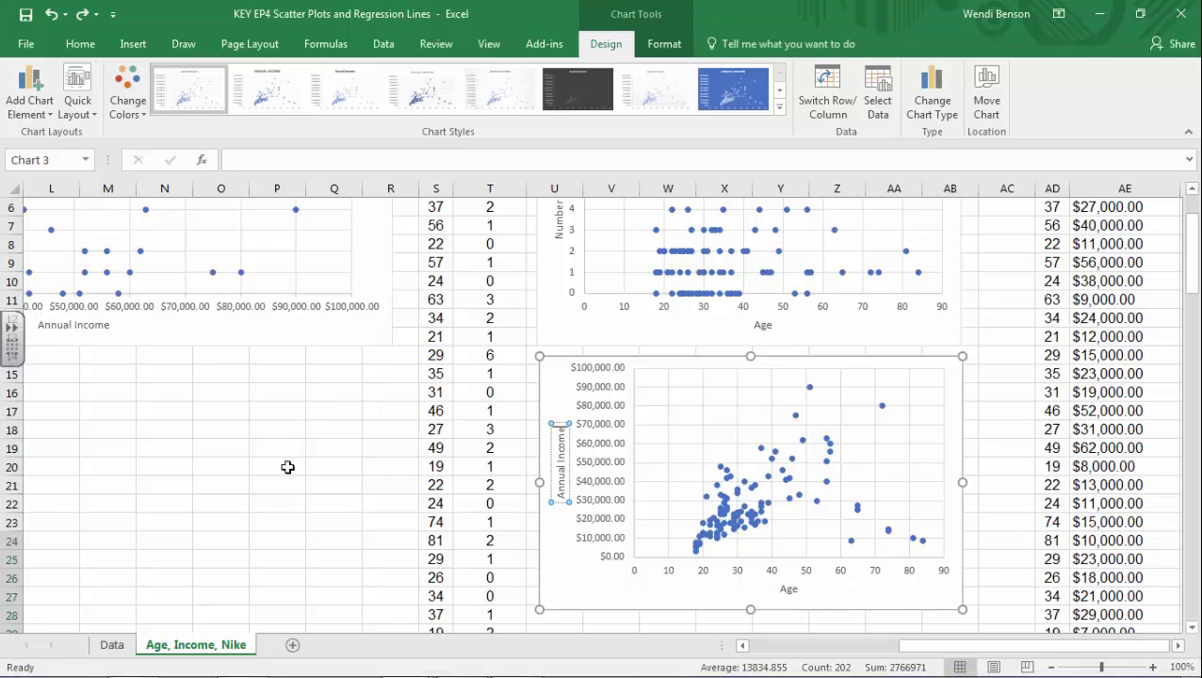
Copy the Age and Annual Income columns (A and B) and paste them at cell A1 of a new worksheet.
drag(939, 648, 767, 656)
scroll(86, 322, up, 2)
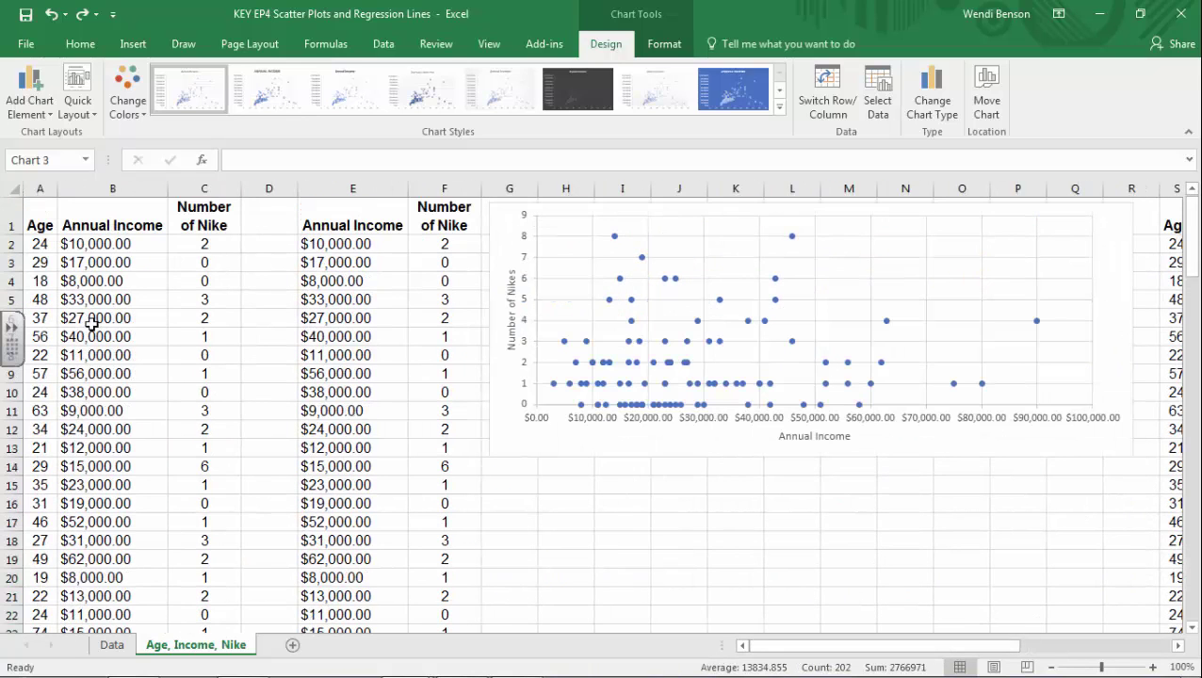
drag(43, 189, 97, 198)
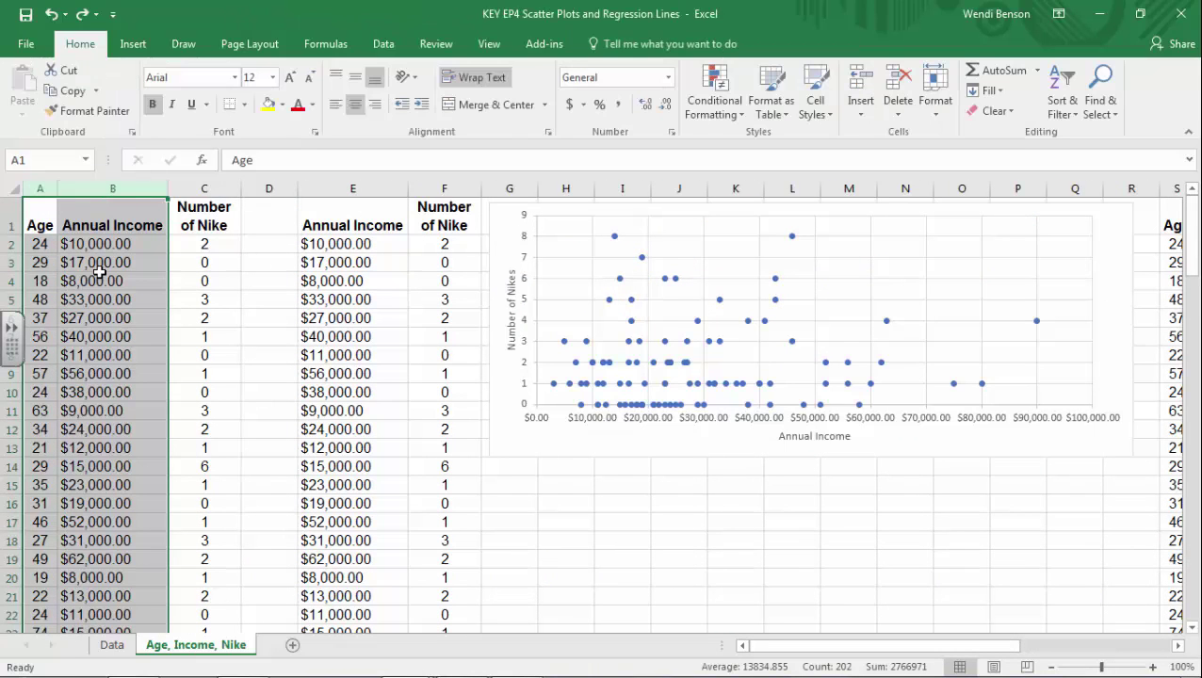
right_click(99, 271)
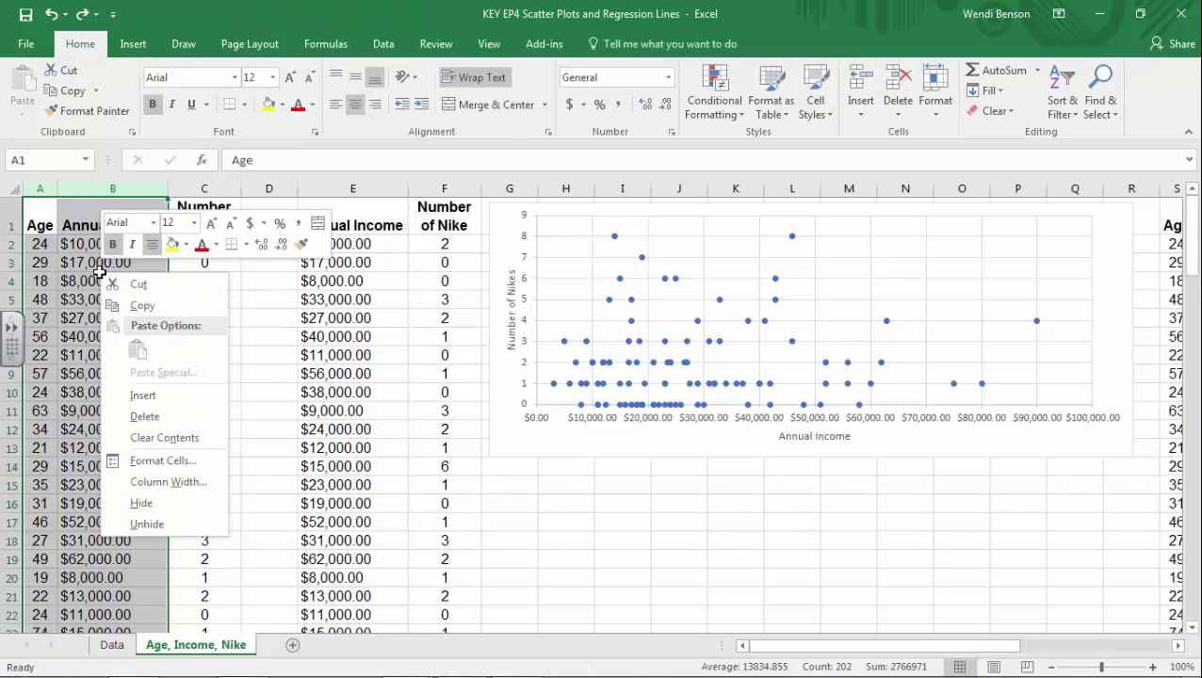
click(143, 306)
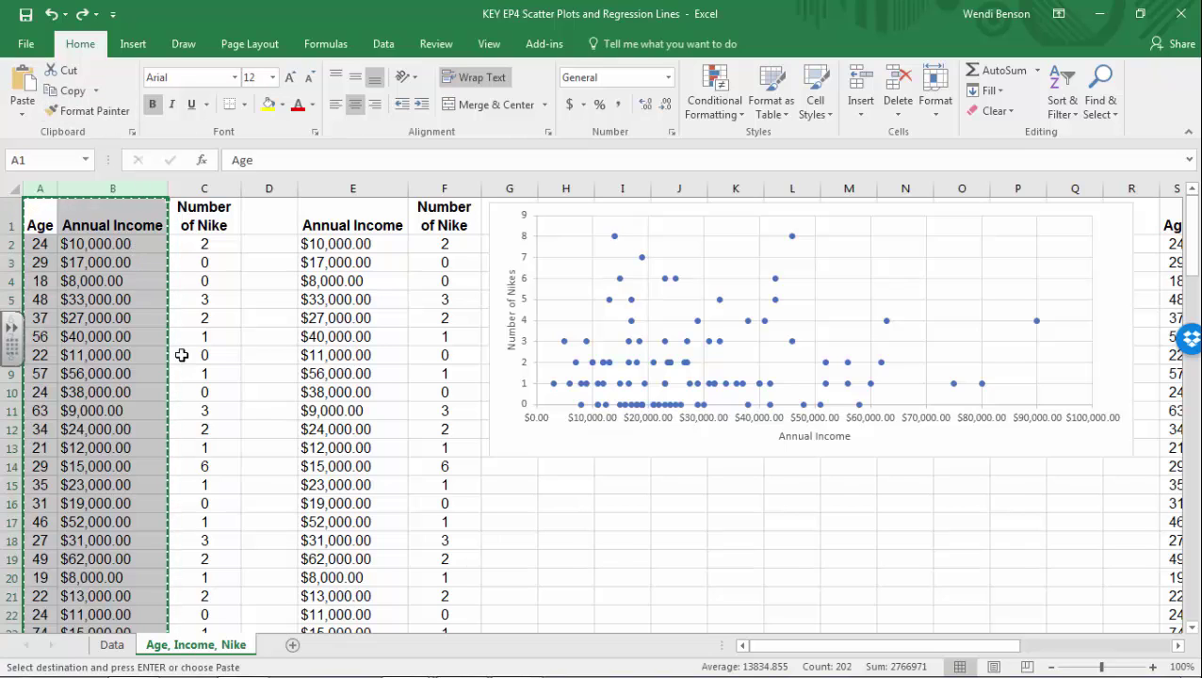
click(293, 646)
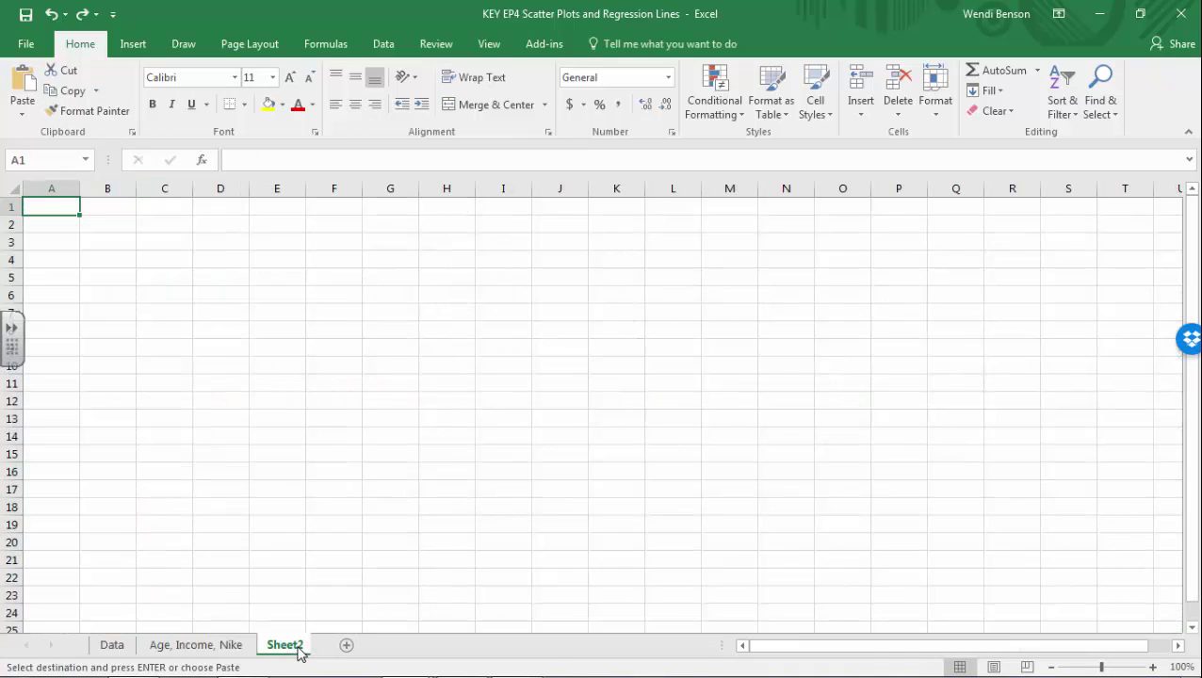
click(22, 84)
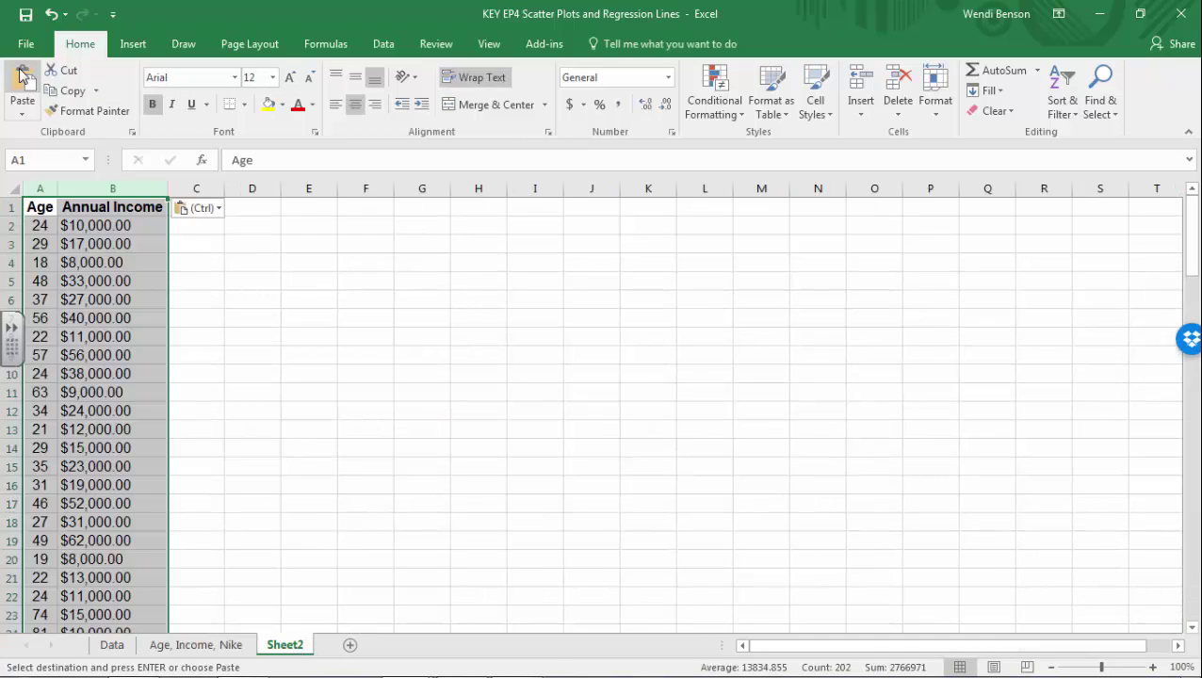
Rename the new worksheet "Age and Income REG".
double_click(295, 644)
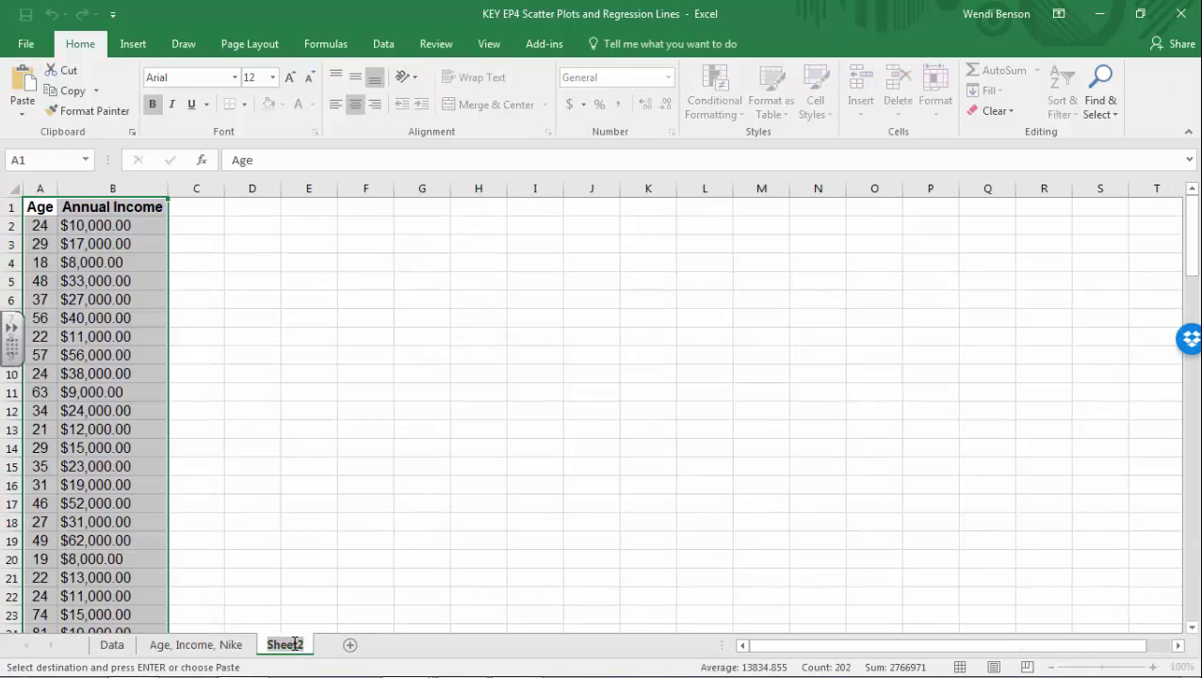
text(Age)
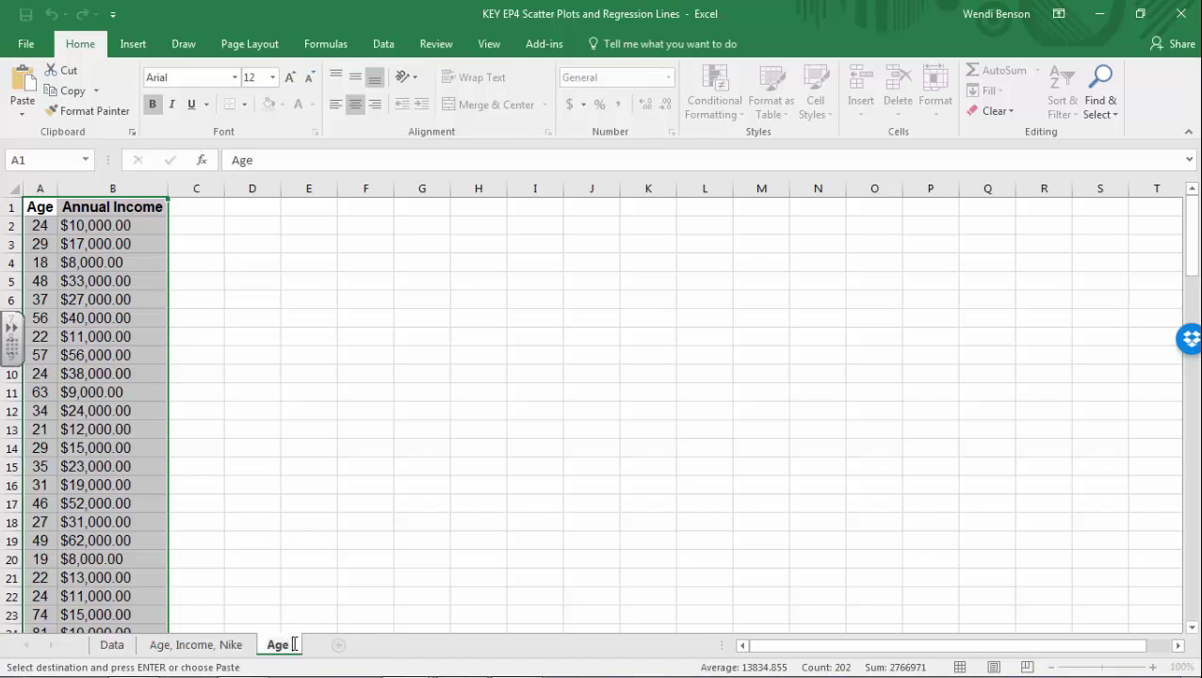
text( and Income)
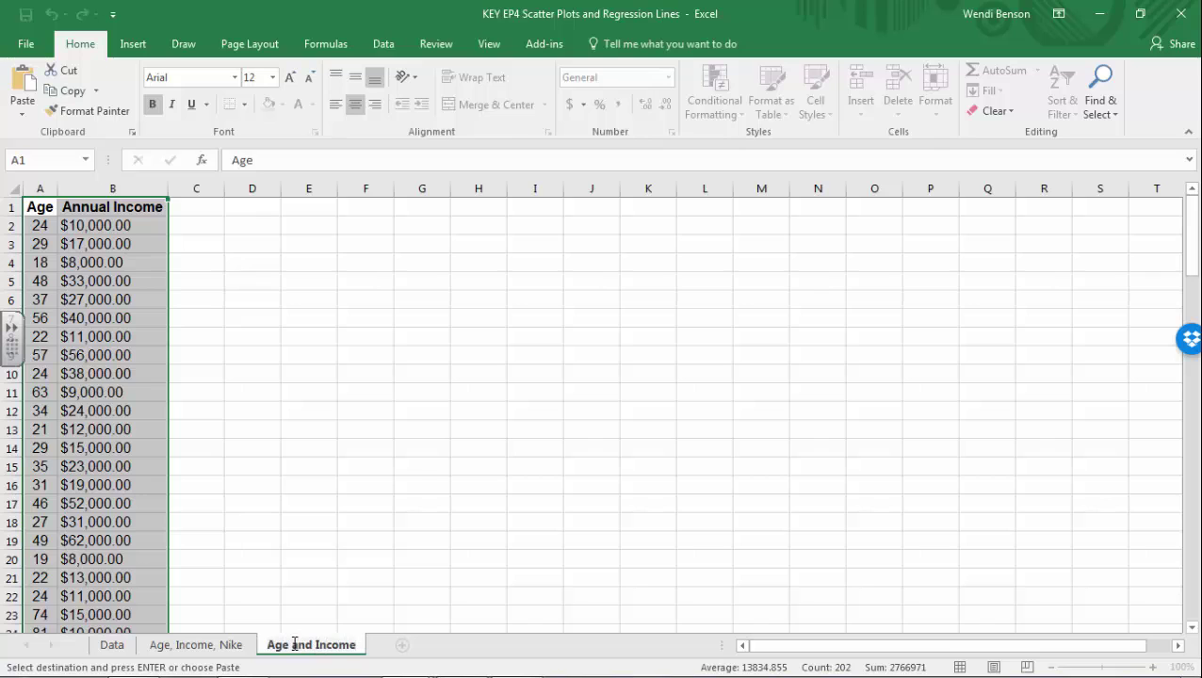
text( REG)
key(Return)
click(341, 312)
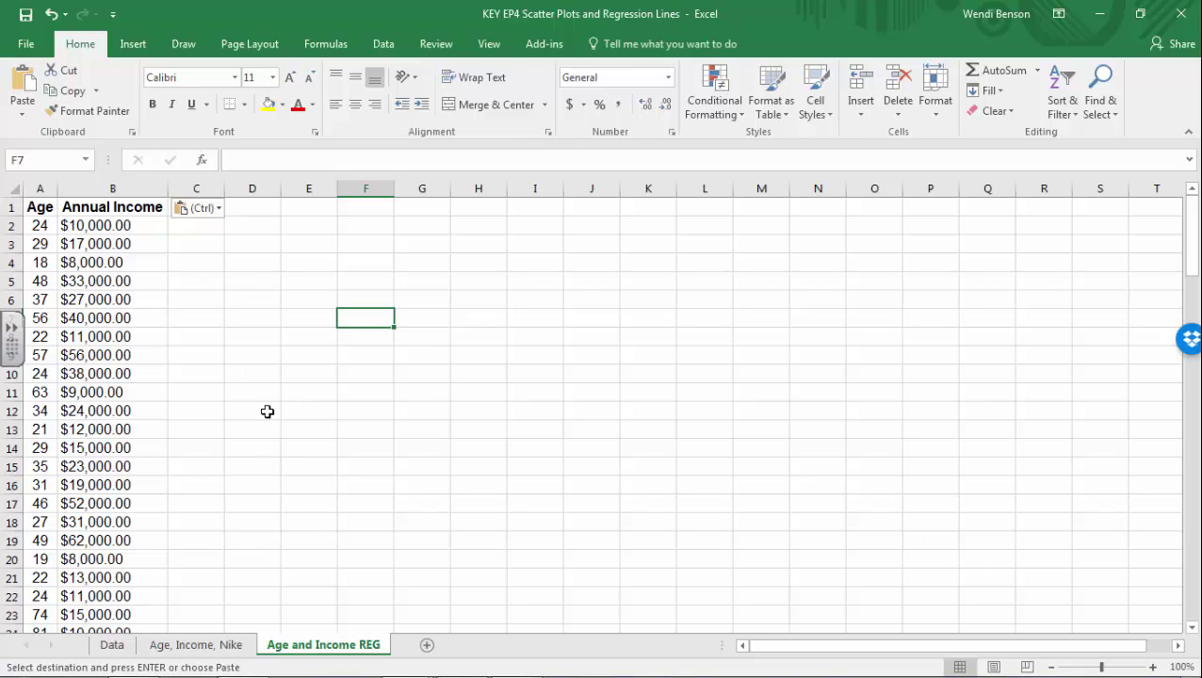
Check in the Excel add-ins list that the Analysis ToolPak is enabled.
click(394, 44)
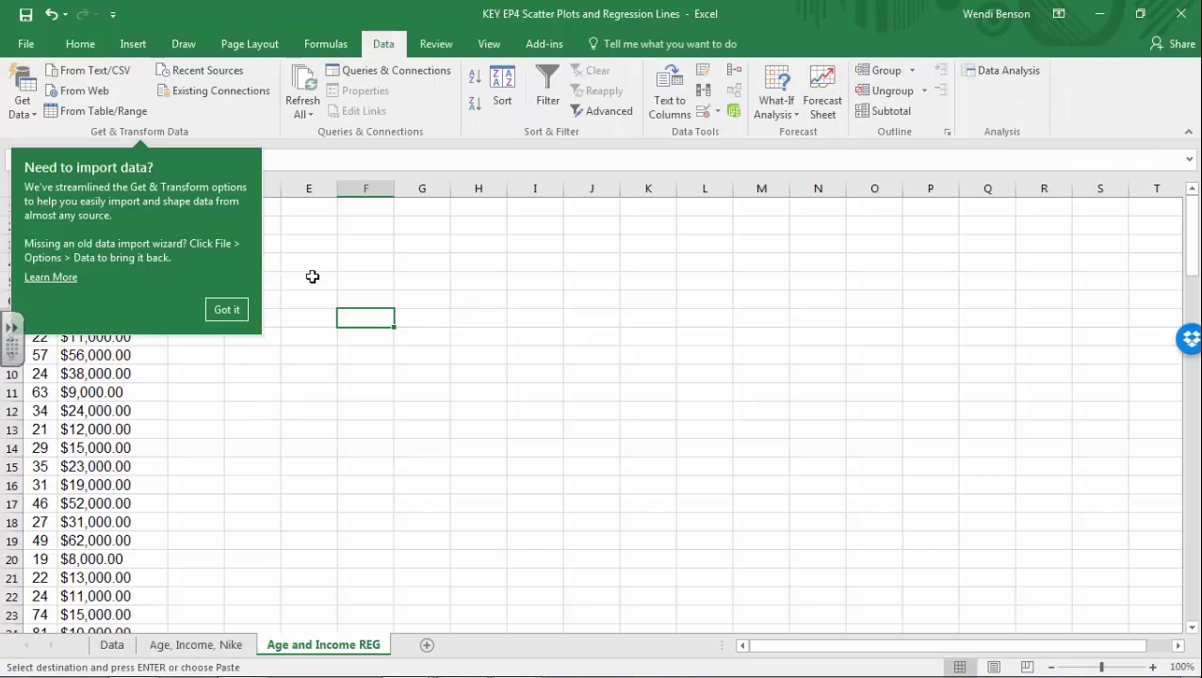
click(227, 310)
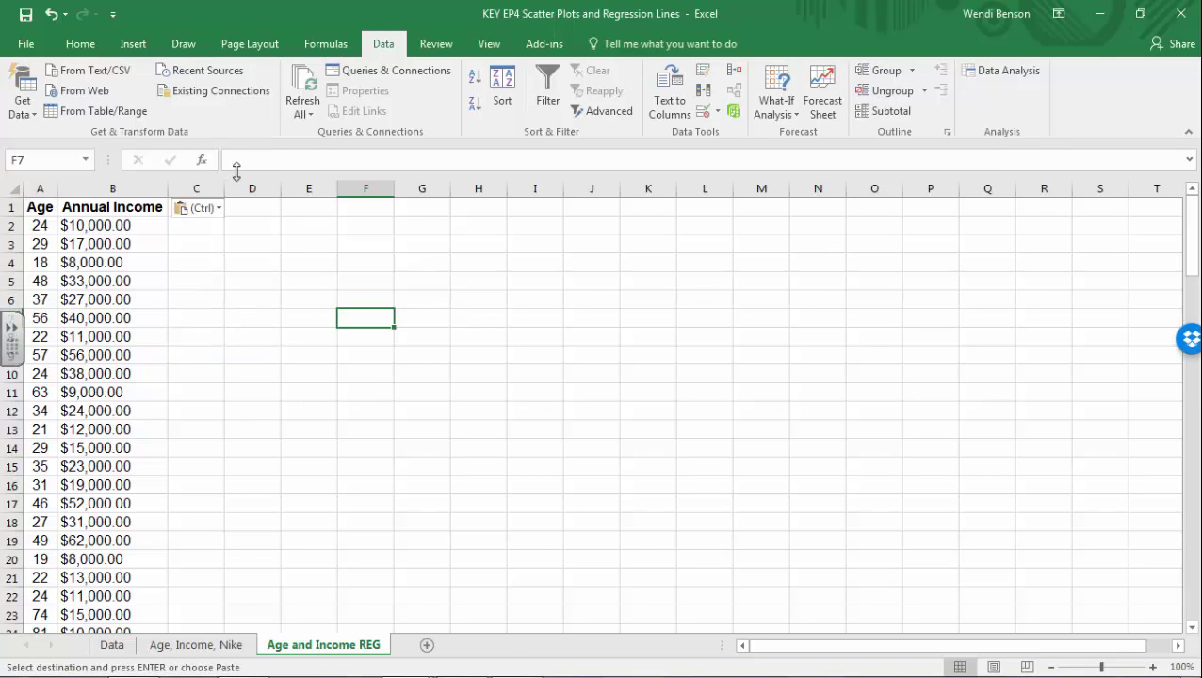
click(22, 41)
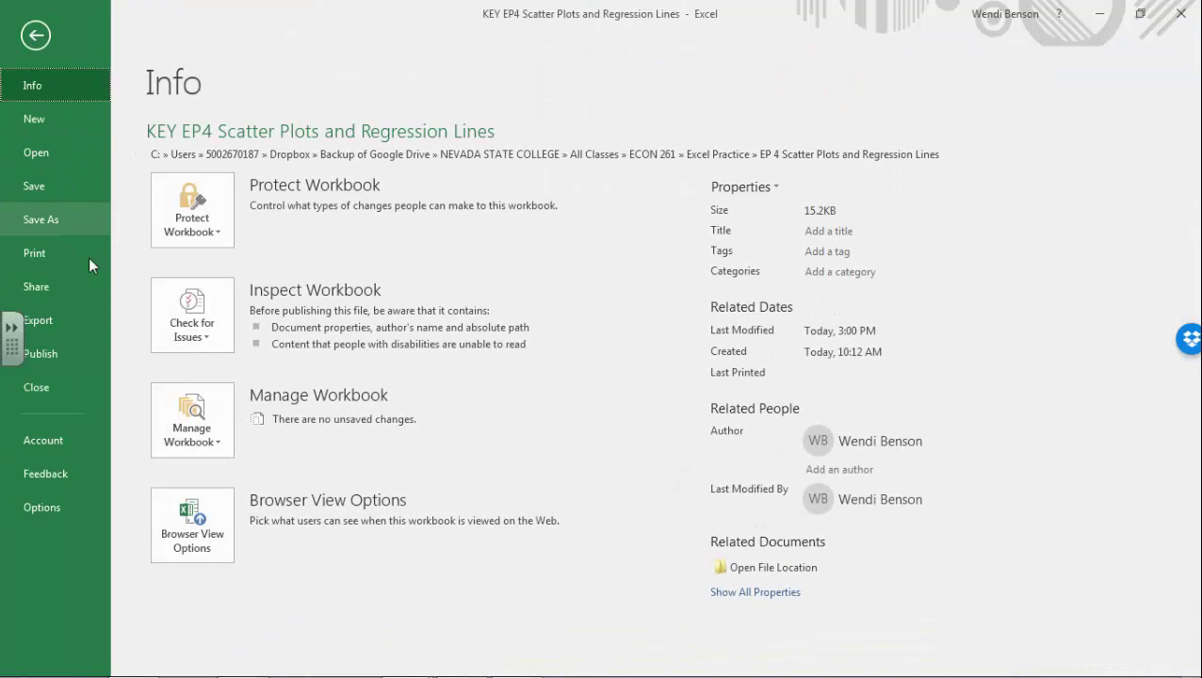
click(52, 511)
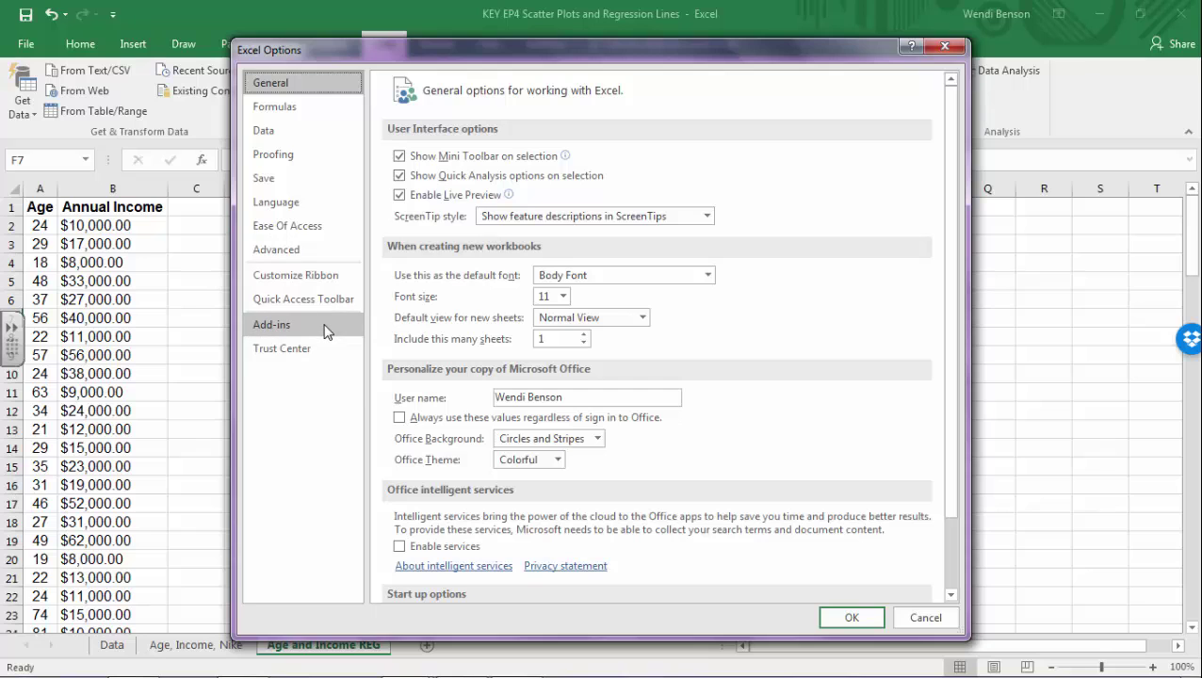
click(276, 324)
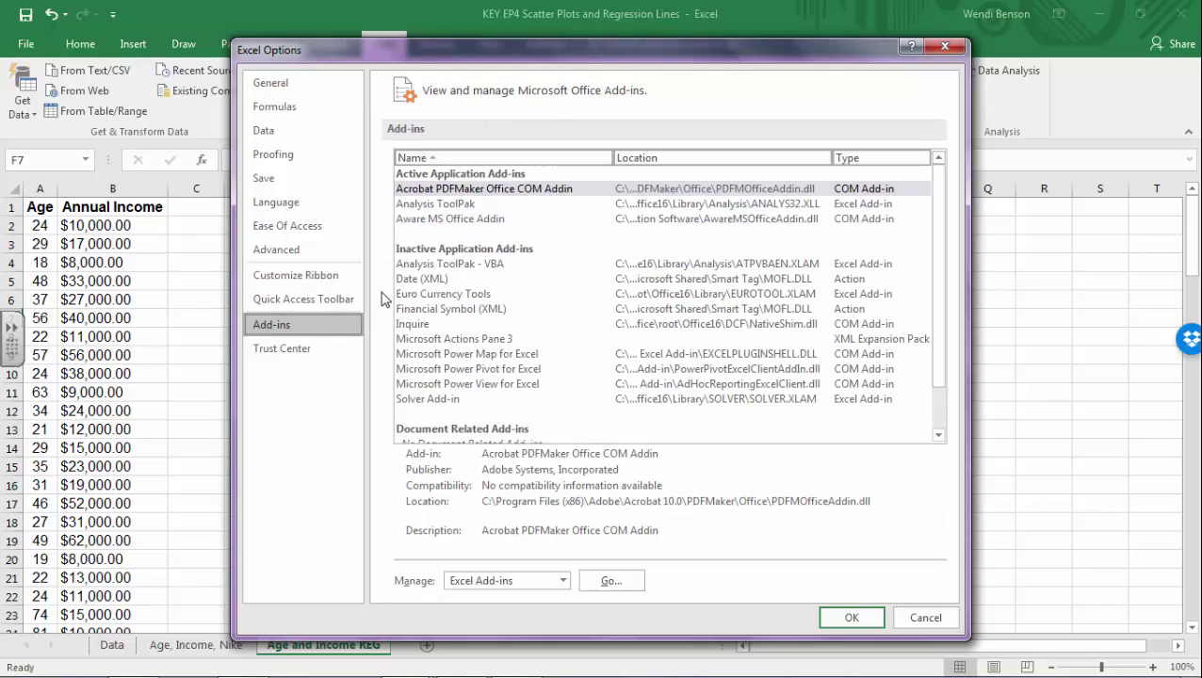
click(449, 209)
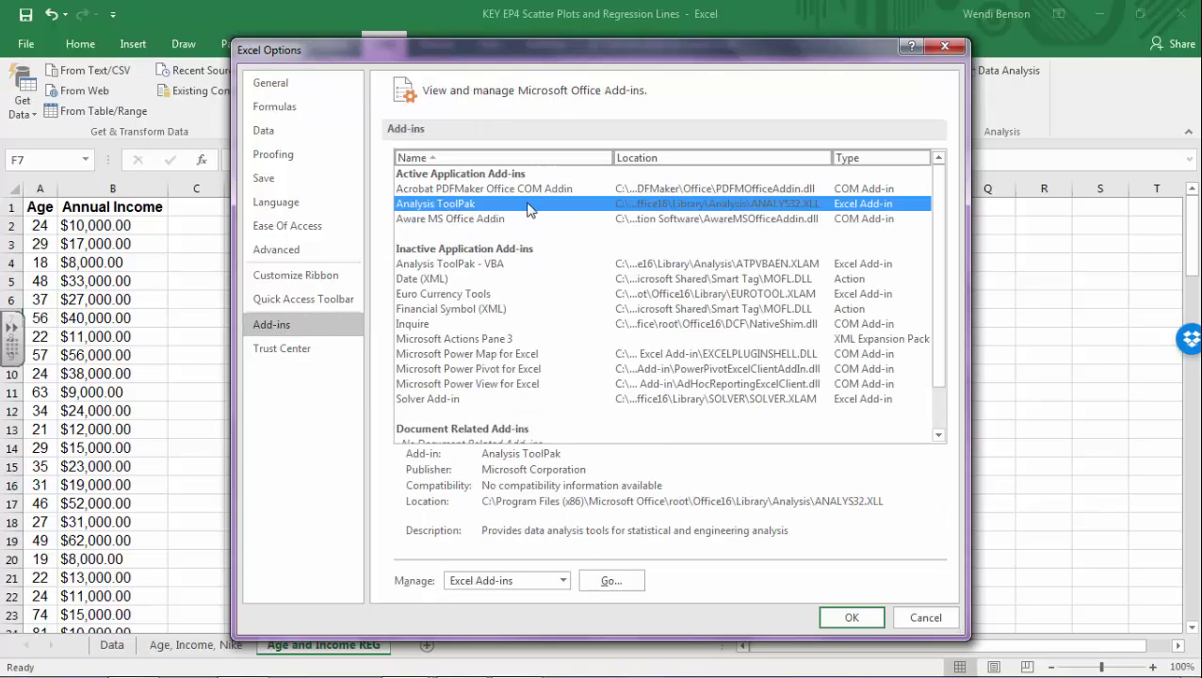
click(611, 581)
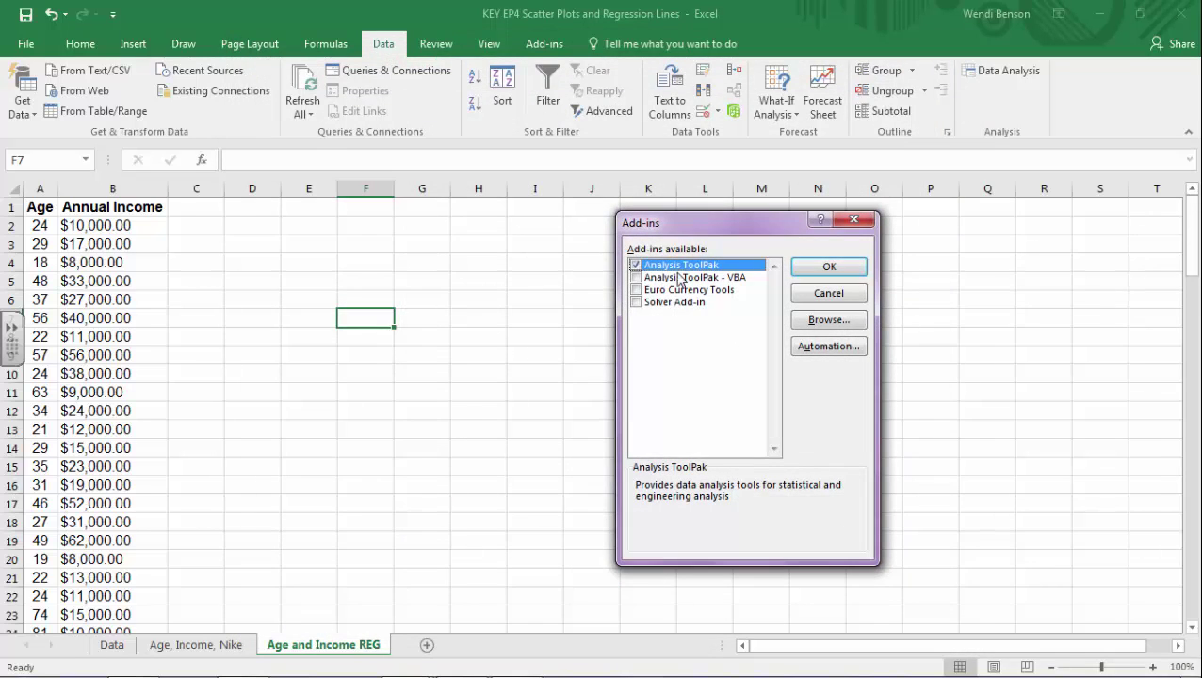
click(829, 269)
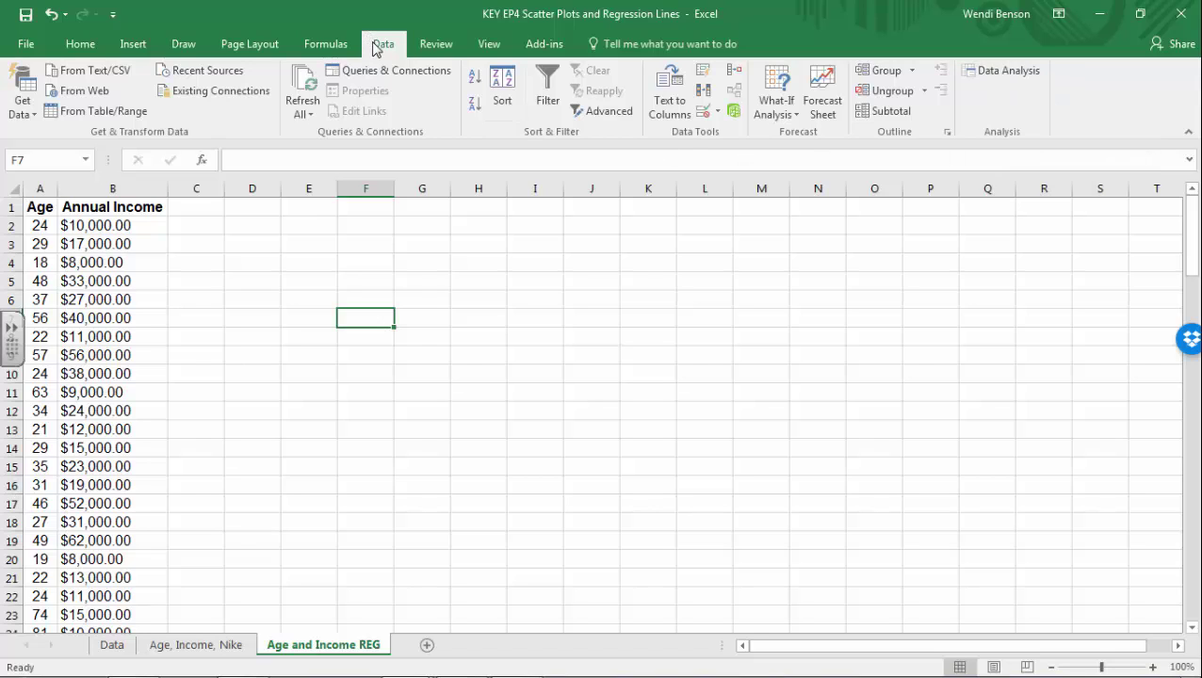
Start the Regression tool from the Data Analysis tools on the Age and Income REG sheet.
click(366, 447)
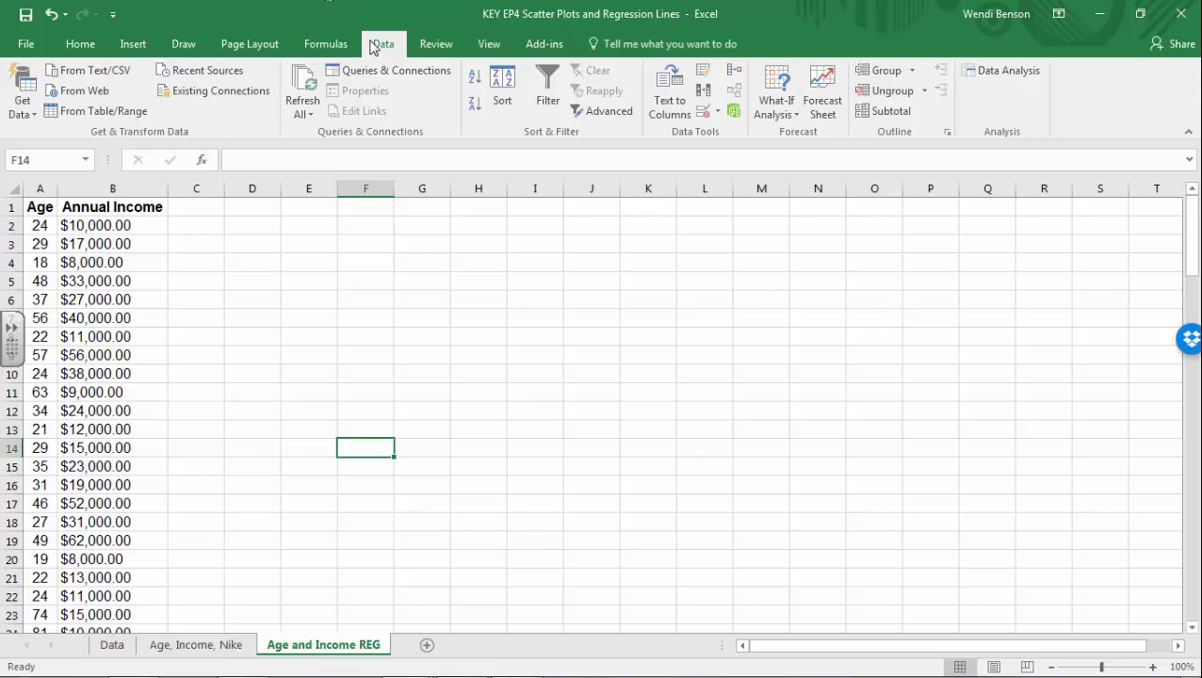
click(999, 73)
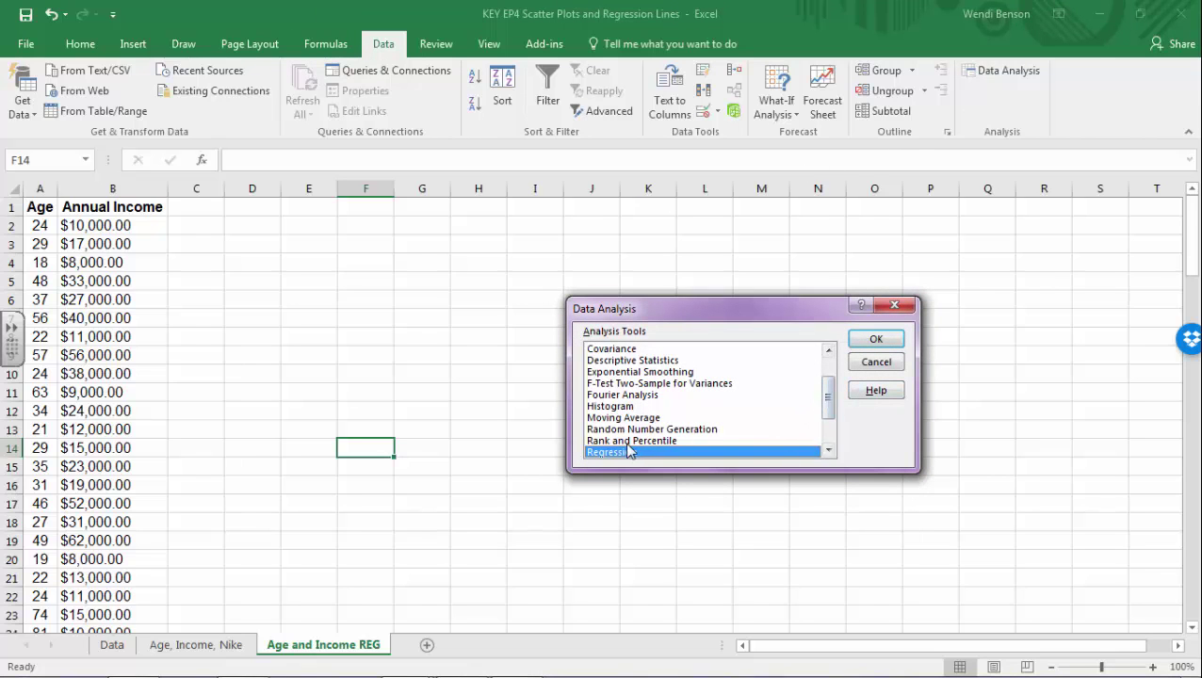
scroll(650, 441, up, 1)
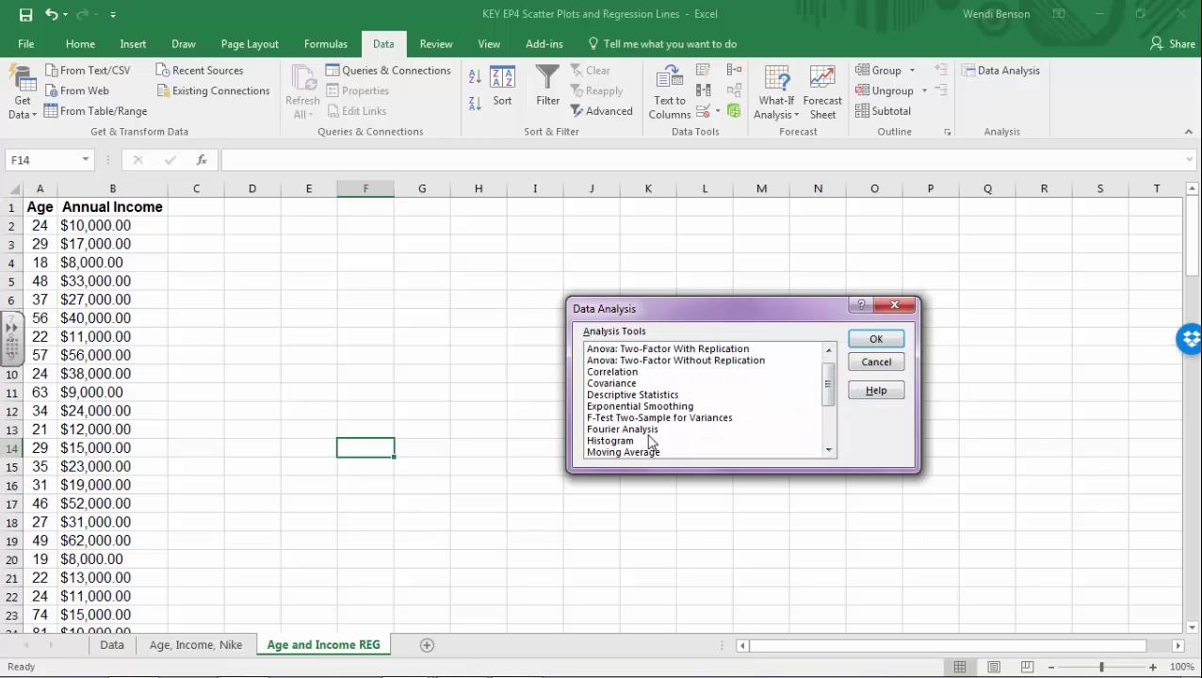
click(627, 375)
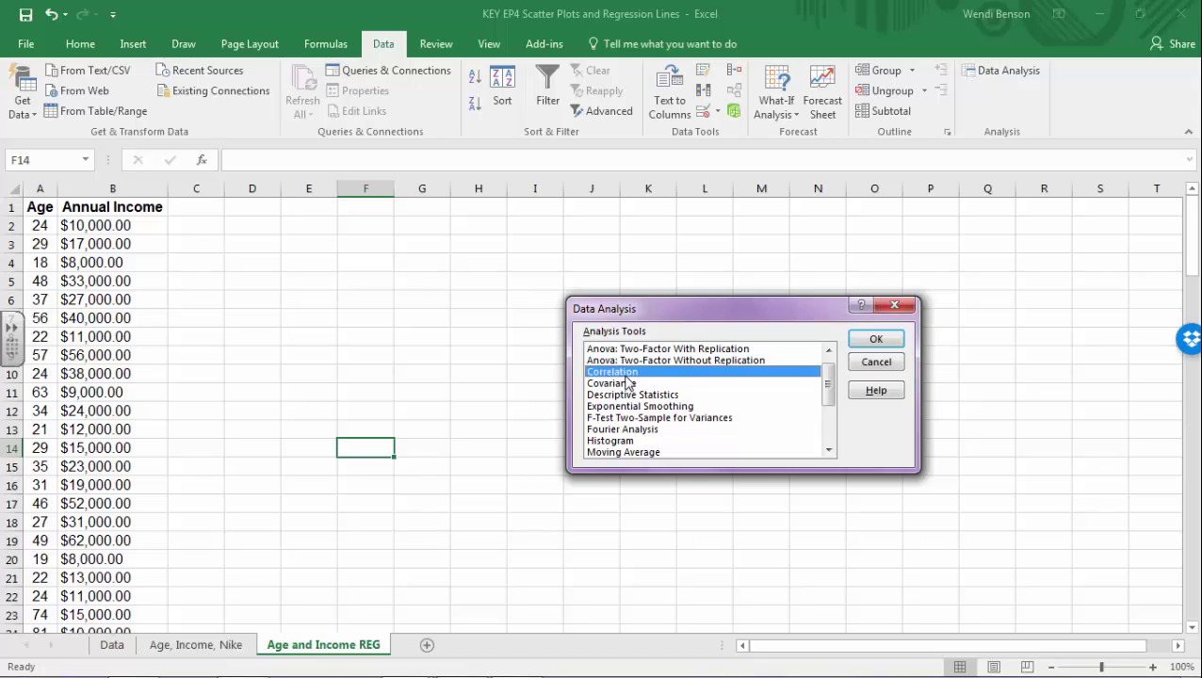
scroll(720, 410, down, 1)
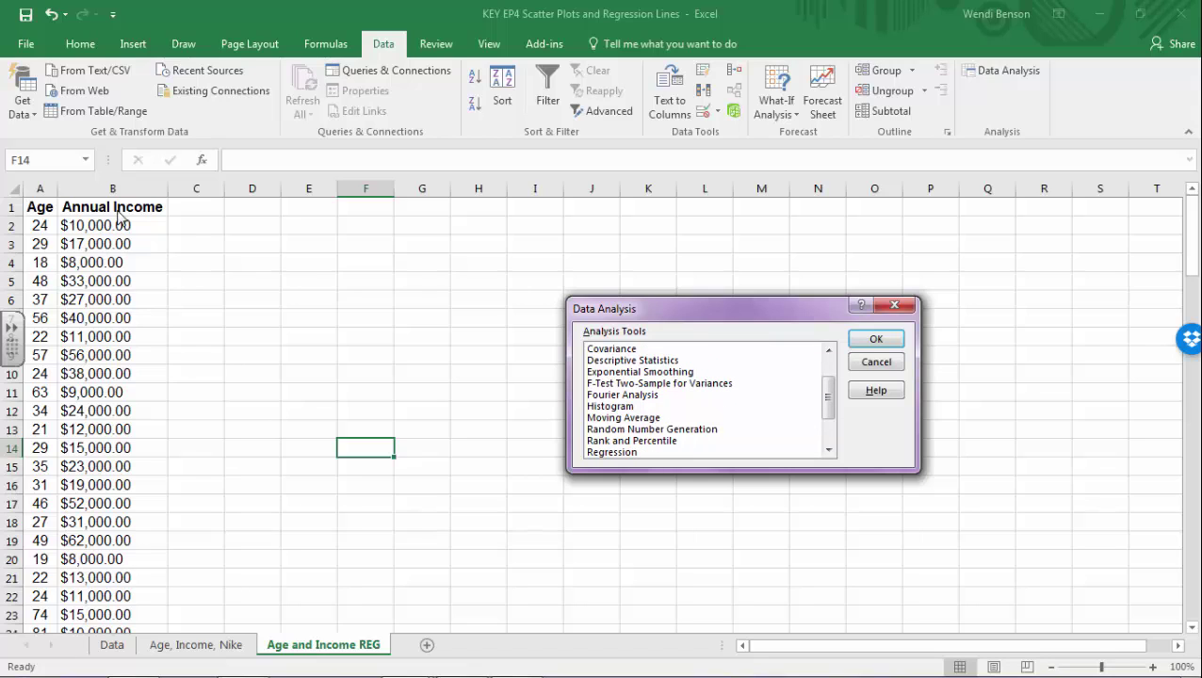
click(617, 452)
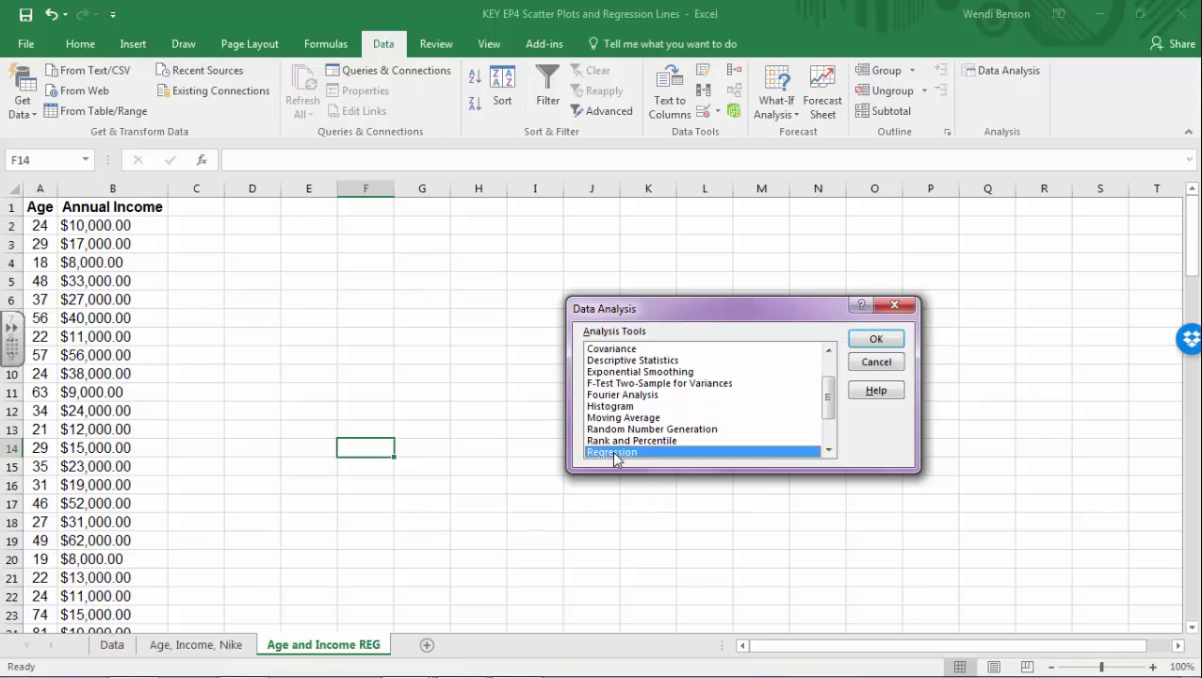
click(858, 341)
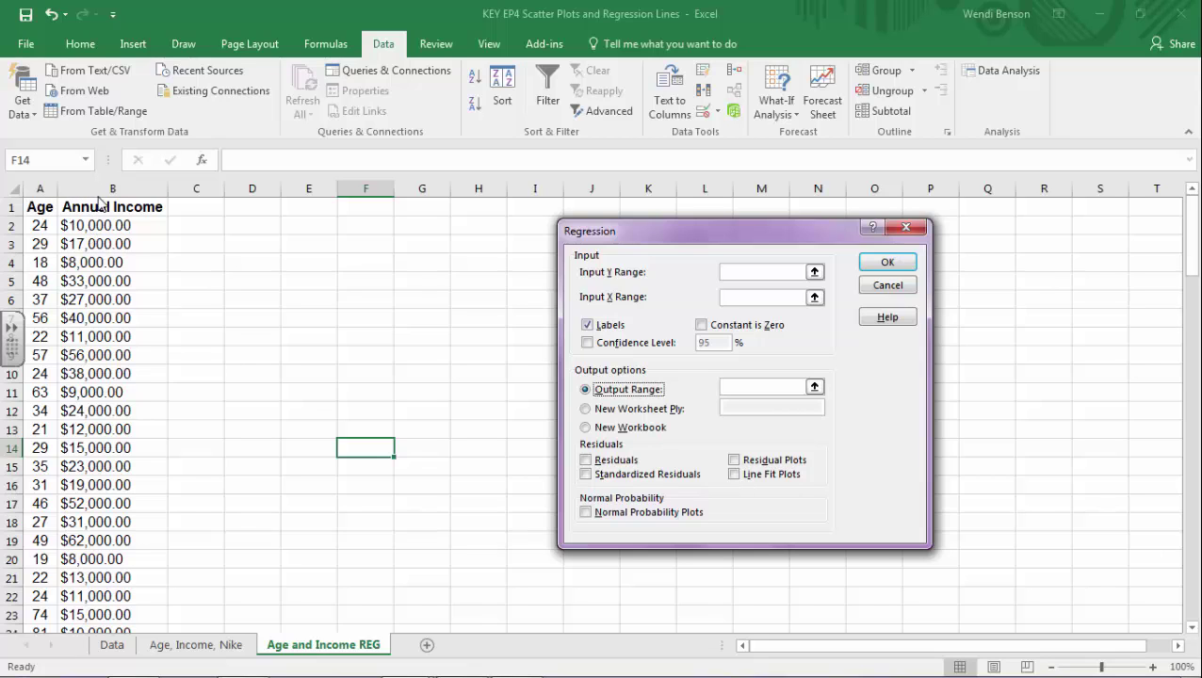
Set the regression's Input Y Range to the Annual Income column including its heading, $B$1:$B$101.
click(732, 273)
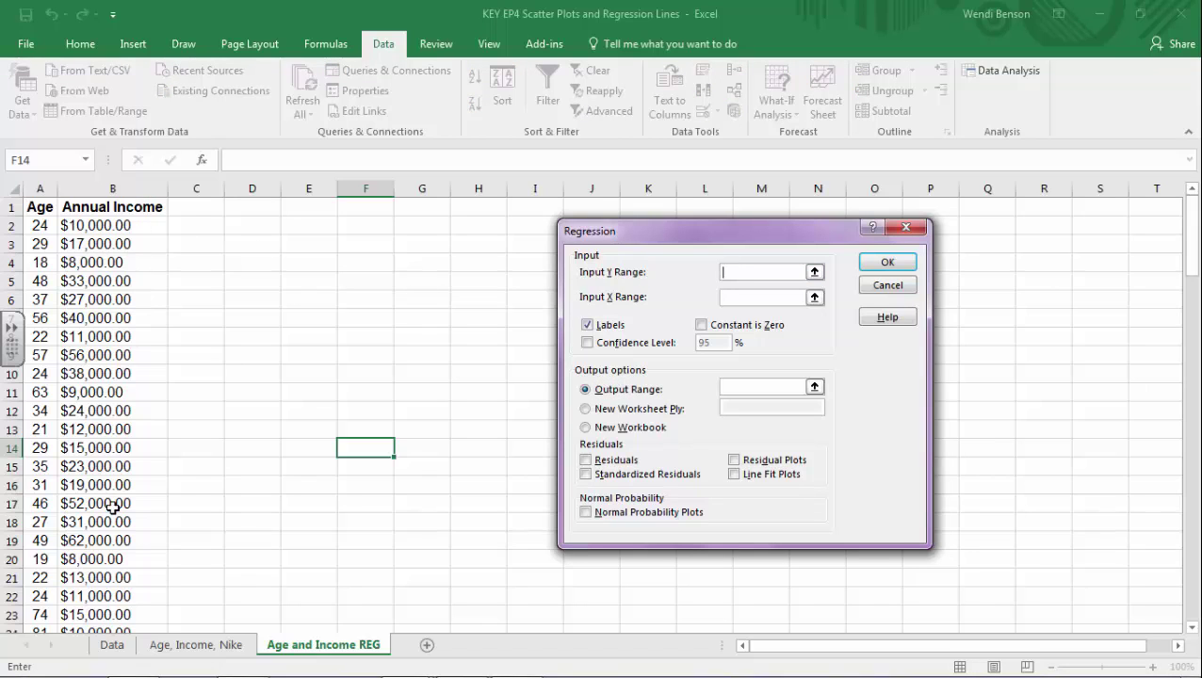
click(130, 206)
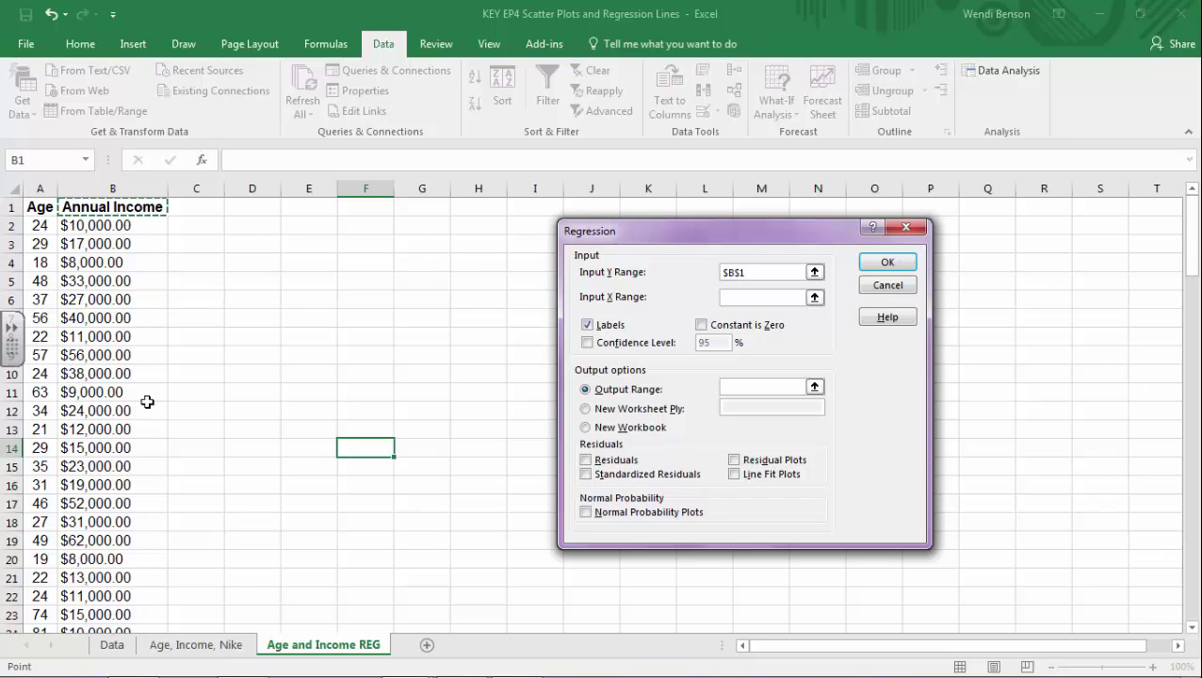
scroll(141, 405, down, 11)
scroll(112, 423, down, 20)
scroll(97, 456, up, 7)
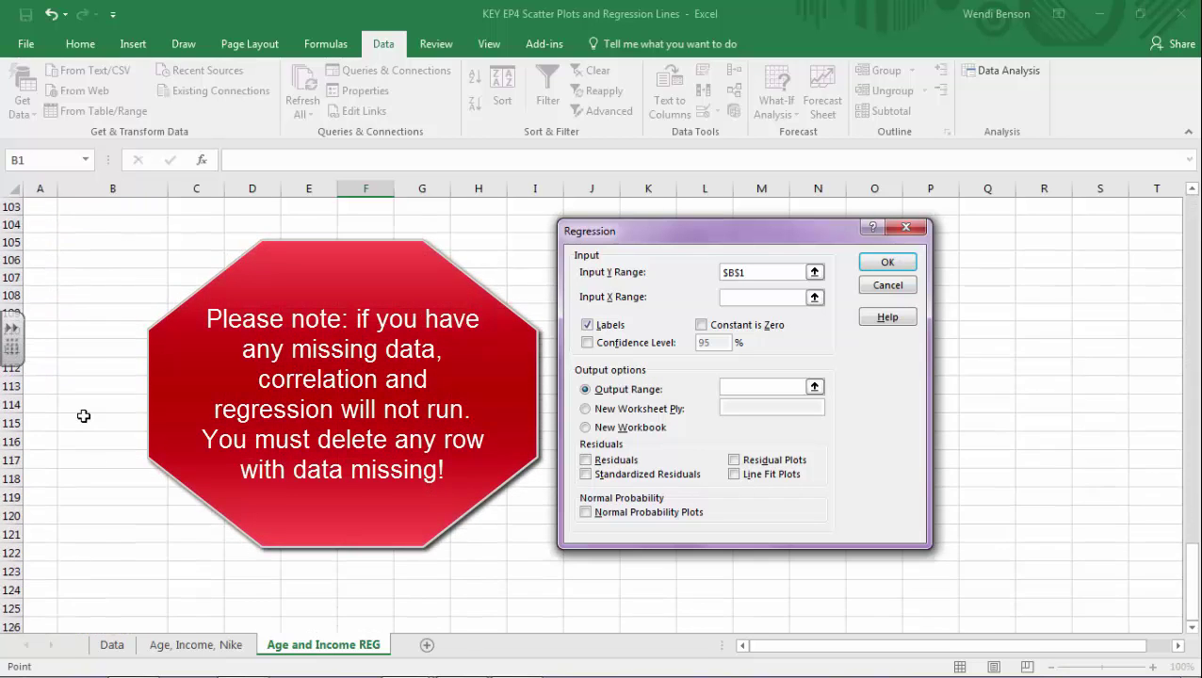
shift+click(91, 393)
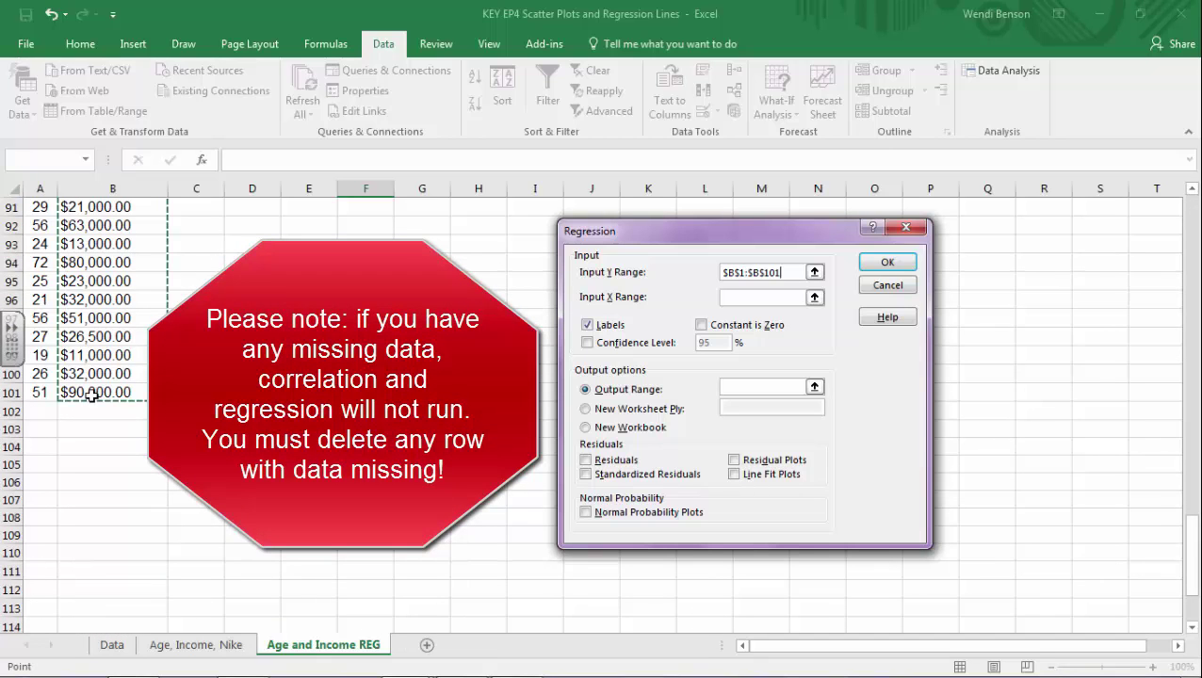
Set the regression's Input X Range to the Age column including its heading, $A$1:$A$101.
click(746, 298)
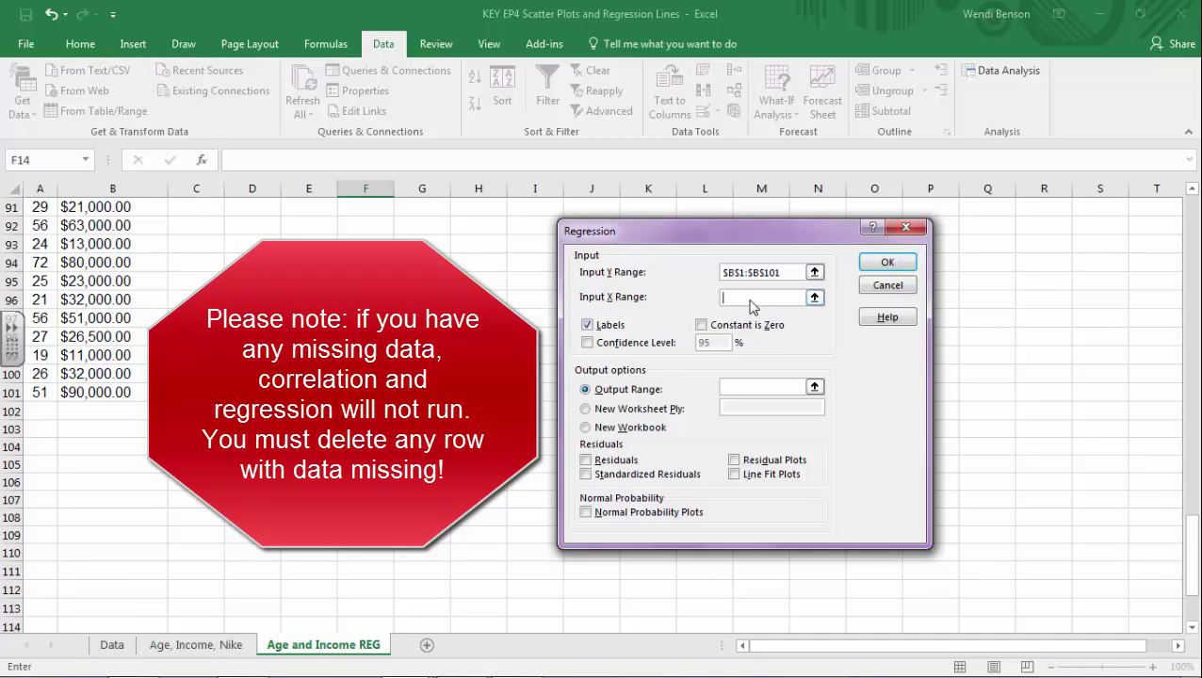
scroll(346, 434, up, 6)
scroll(346, 433, up, 13)
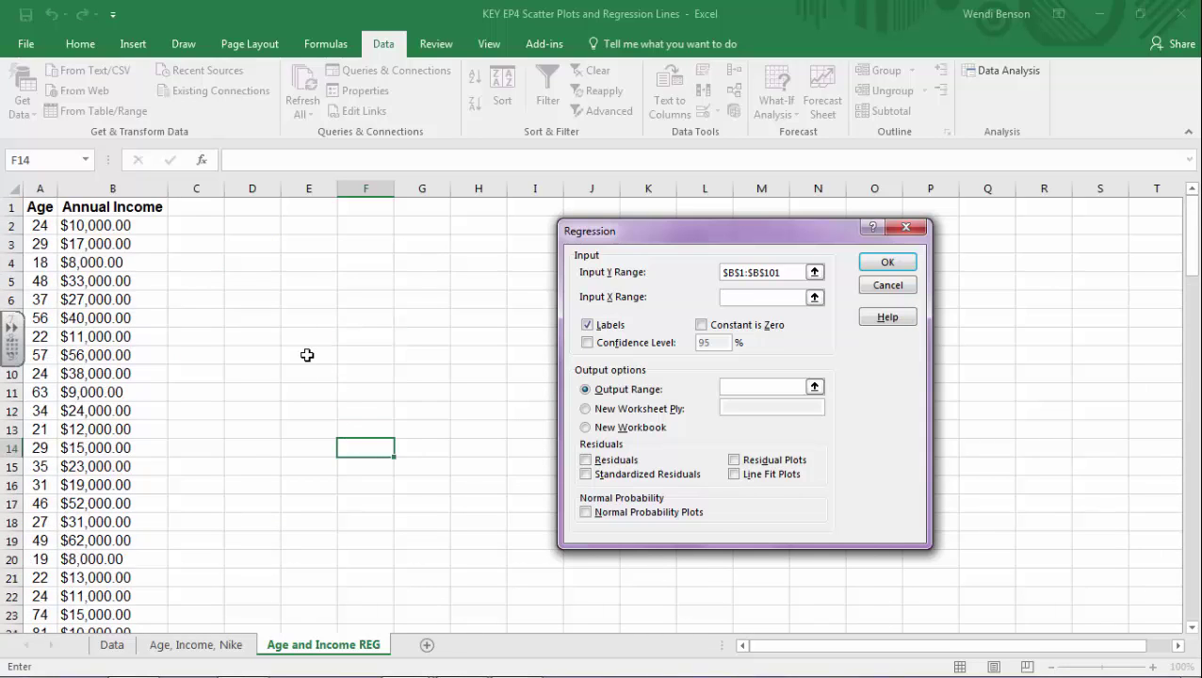
click(38, 206)
scroll(52, 311, down, 12)
scroll(42, 389, down, 20)
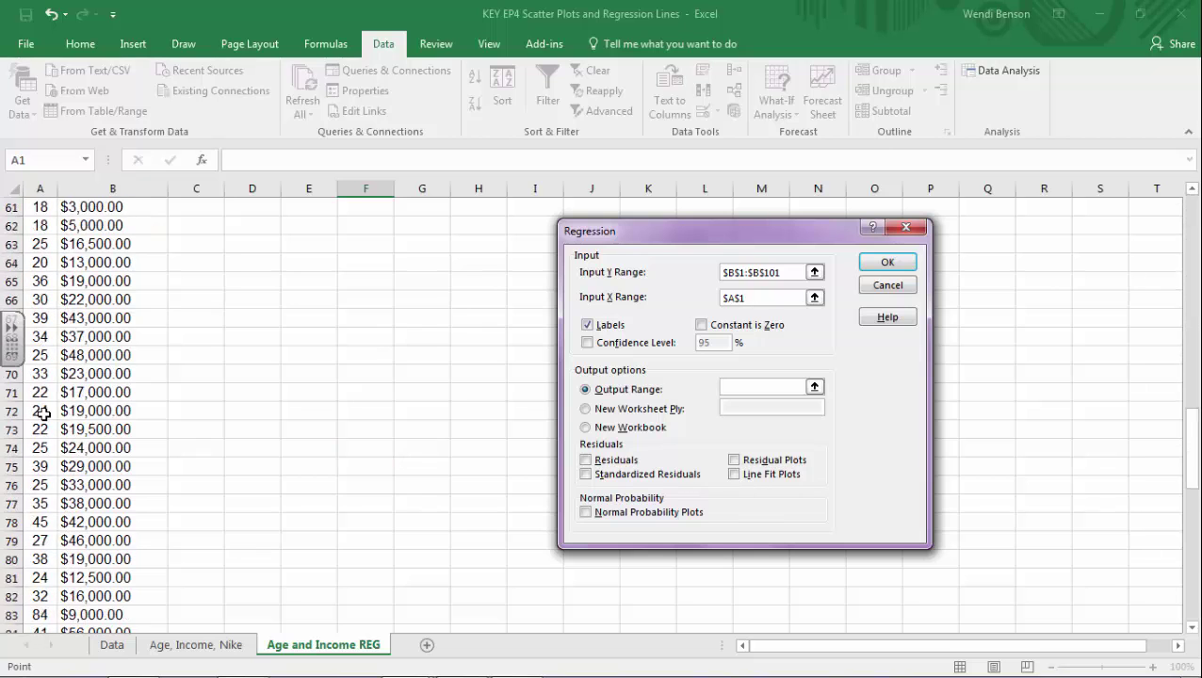
shift+click(38, 226)
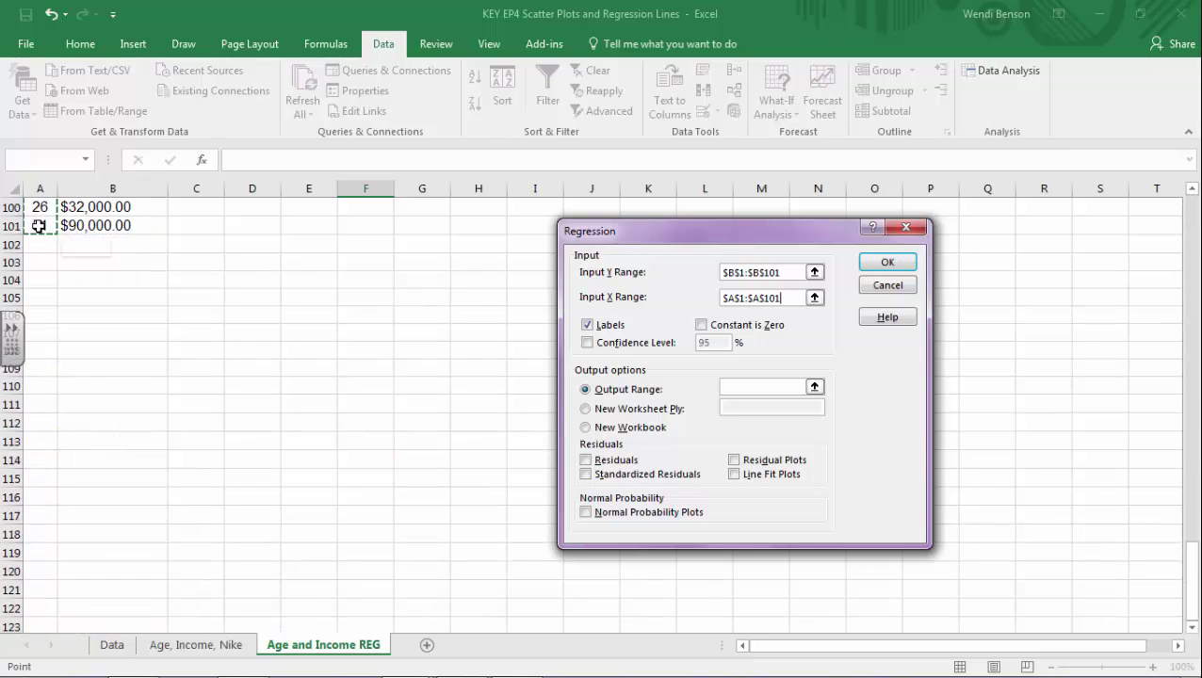
Set the Output Range to cell $D$2 and run the regression.
scroll(324, 345, up, 20)
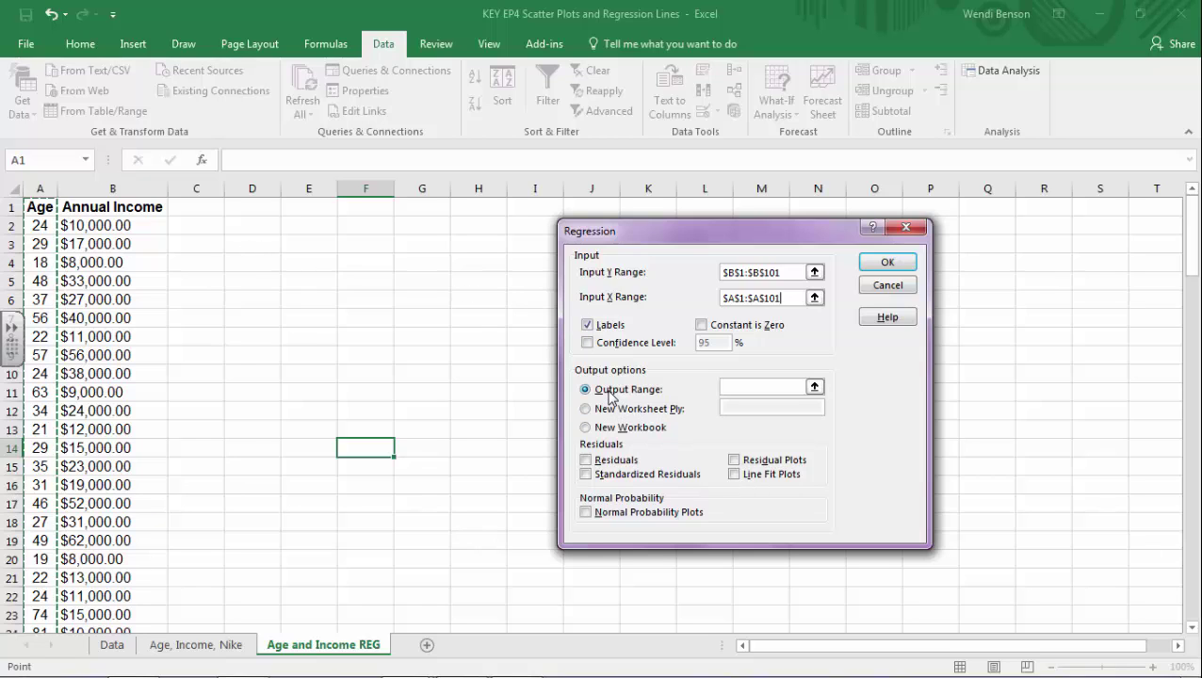
click(733, 385)
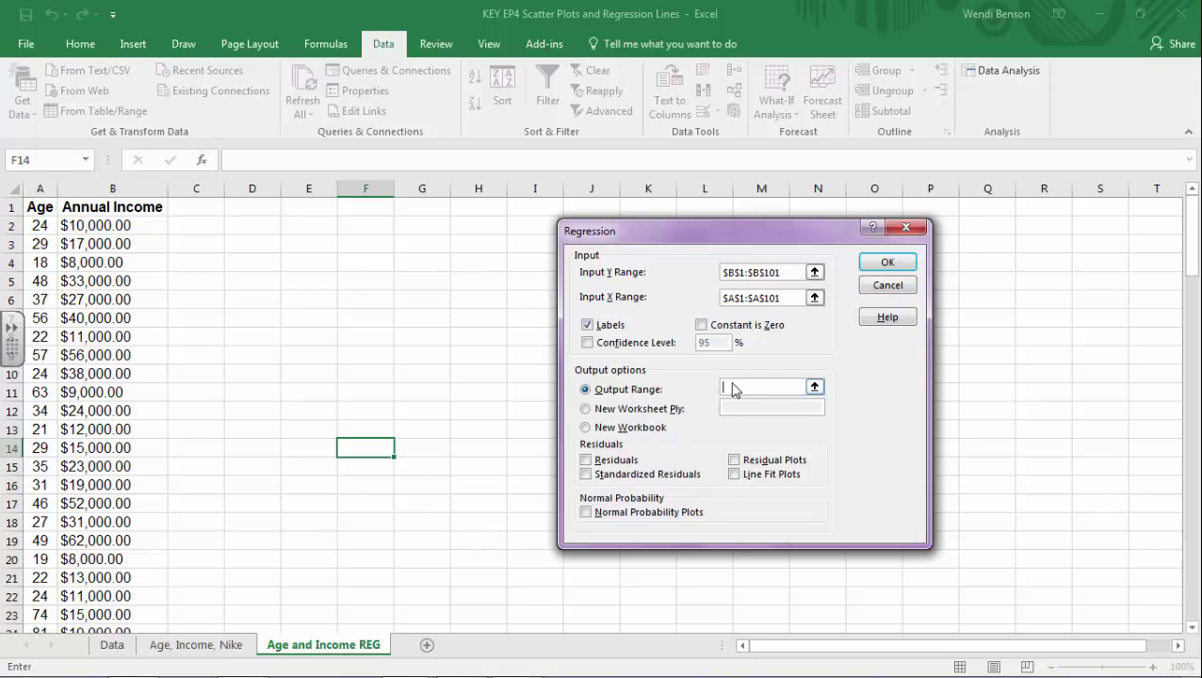
click(242, 222)
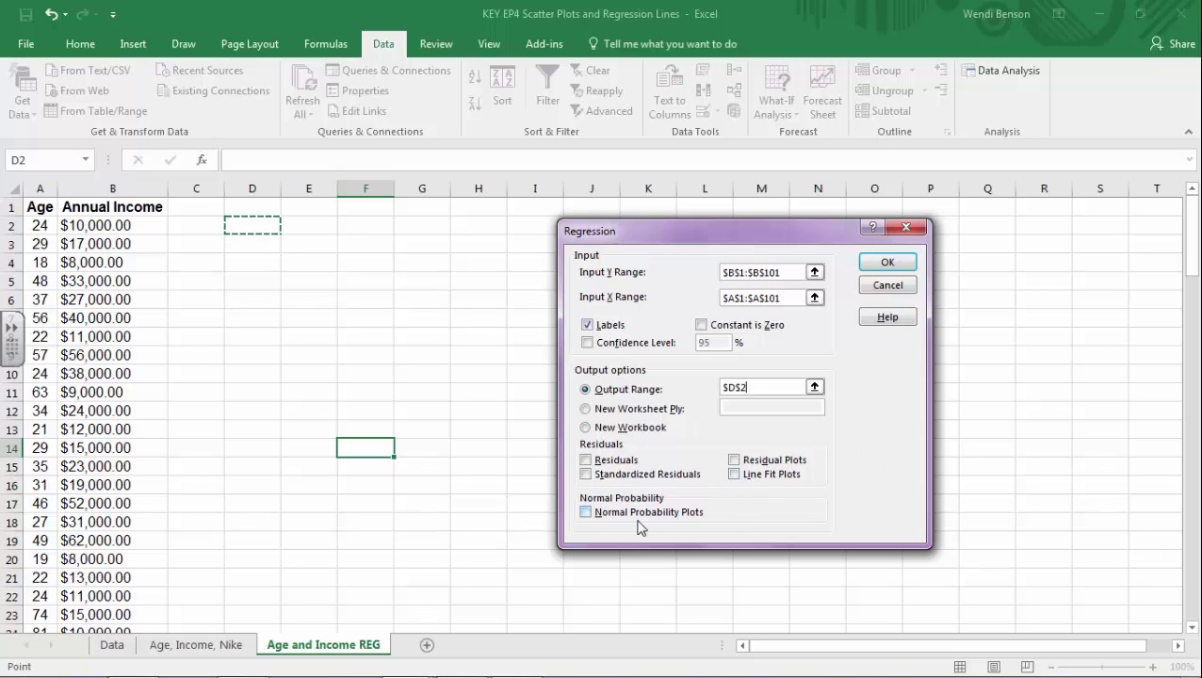
click(885, 267)
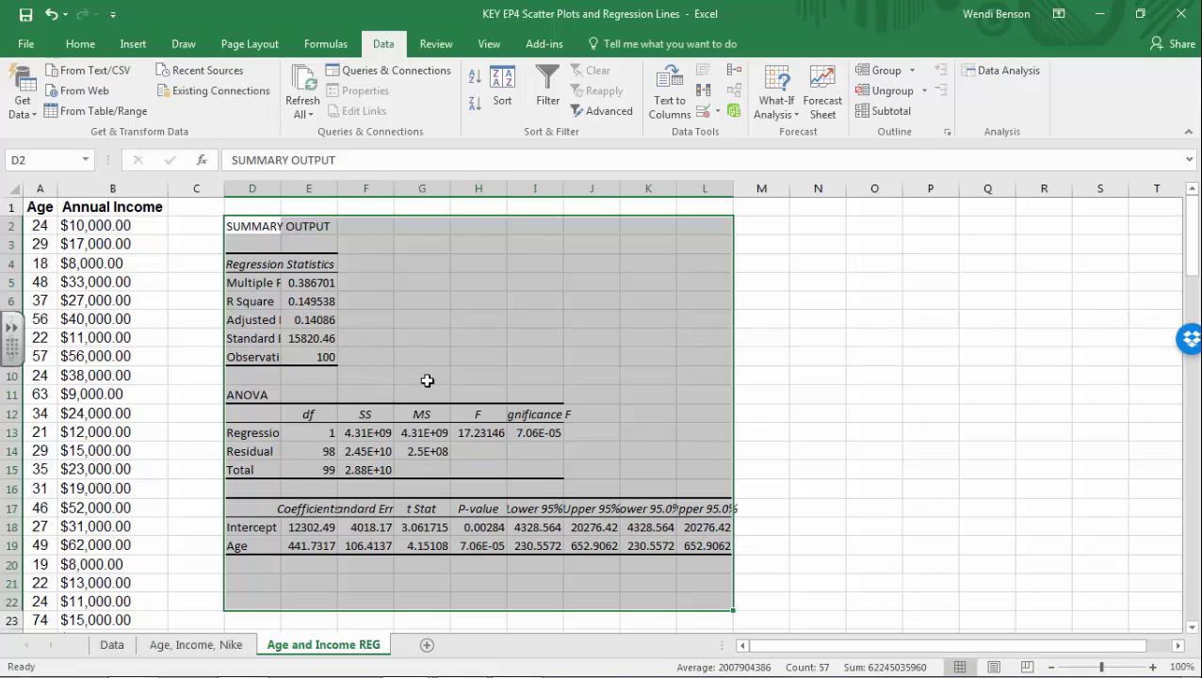
Format the regression output cells as Number with 3 decimal places.
right_click(375, 436)
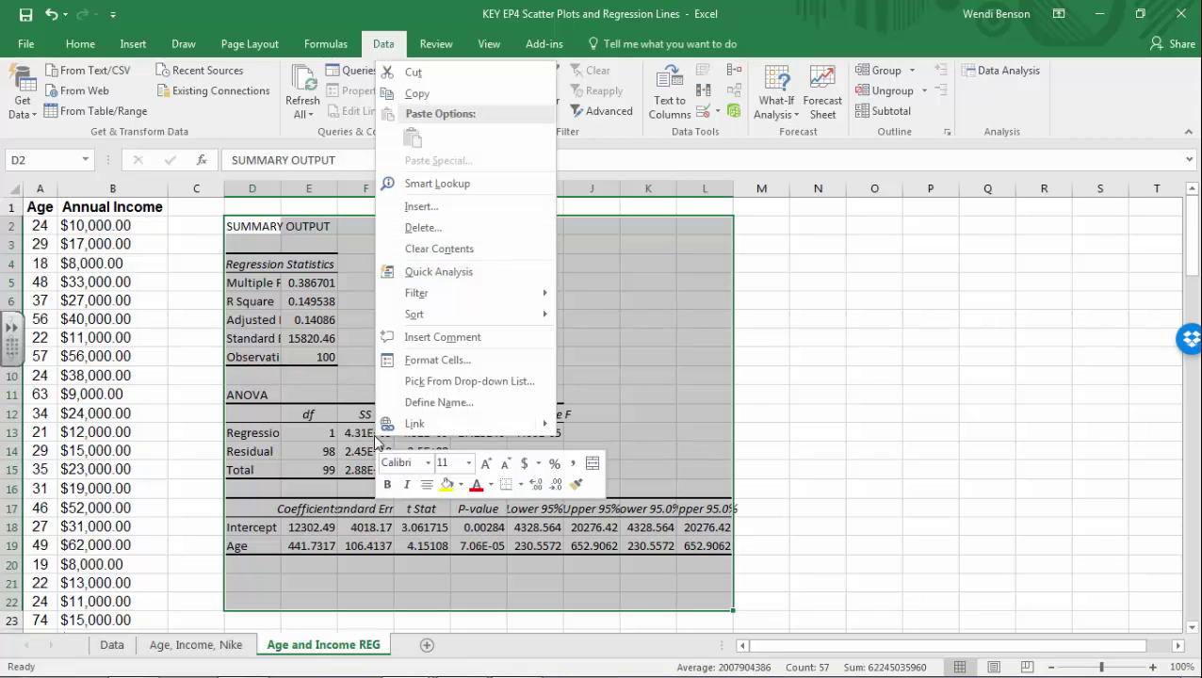
click(438, 360)
click(265, 190)
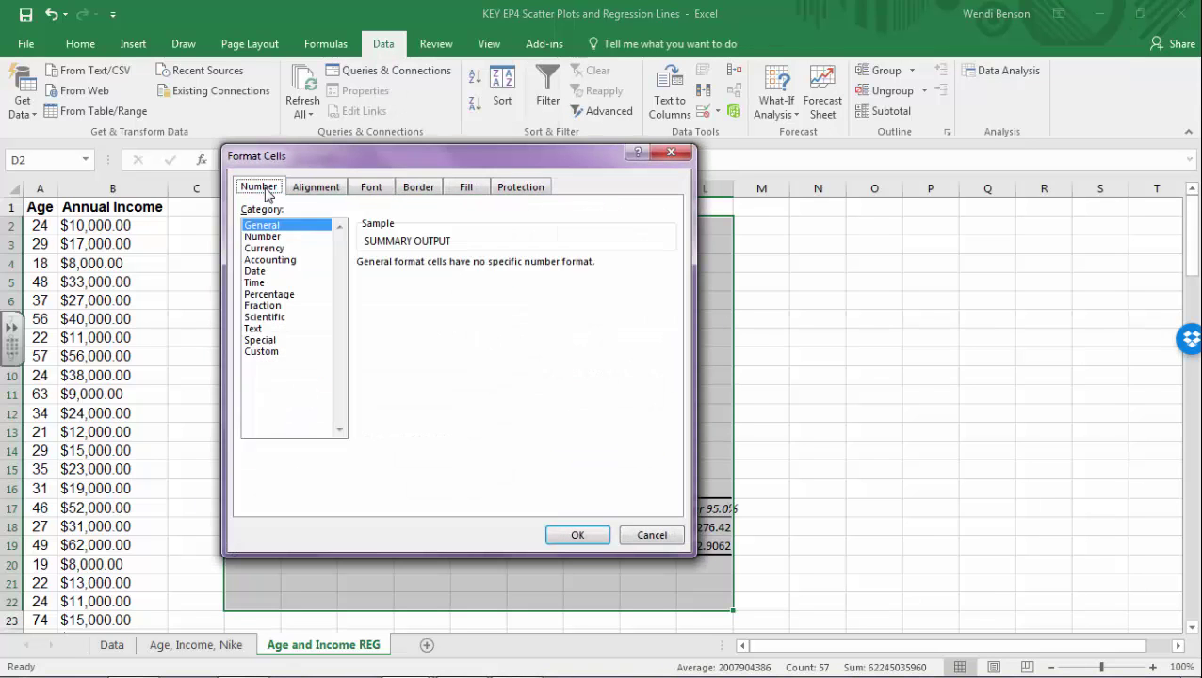
click(276, 238)
click(476, 260)
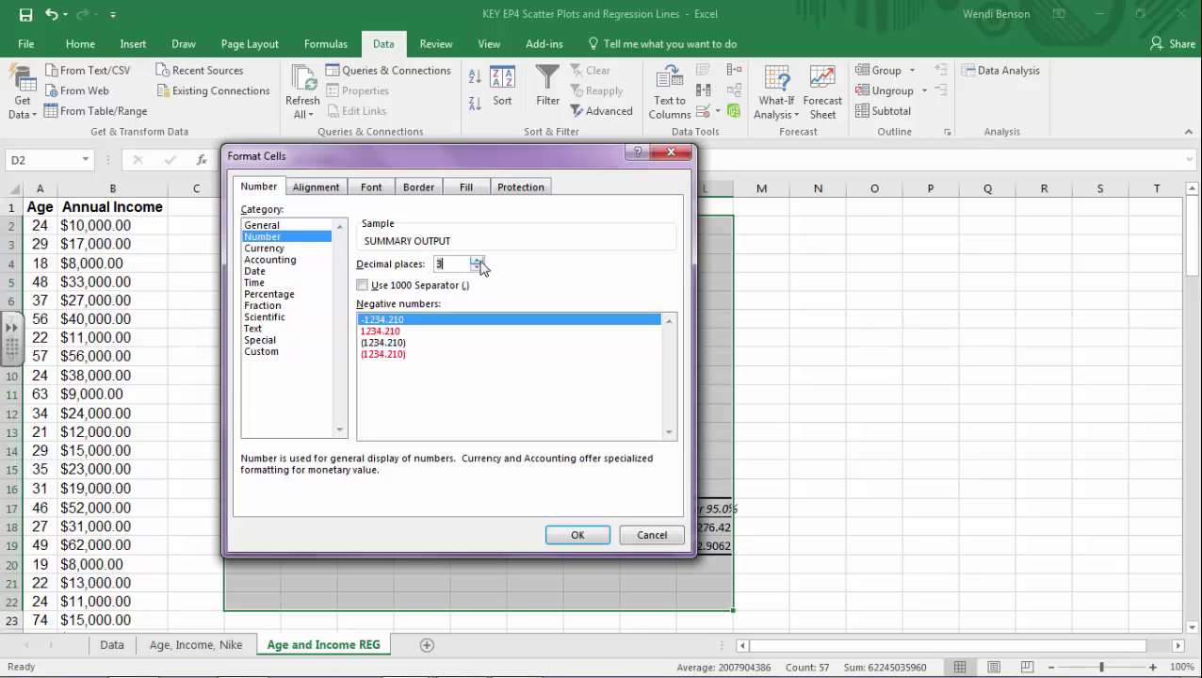
click(576, 534)
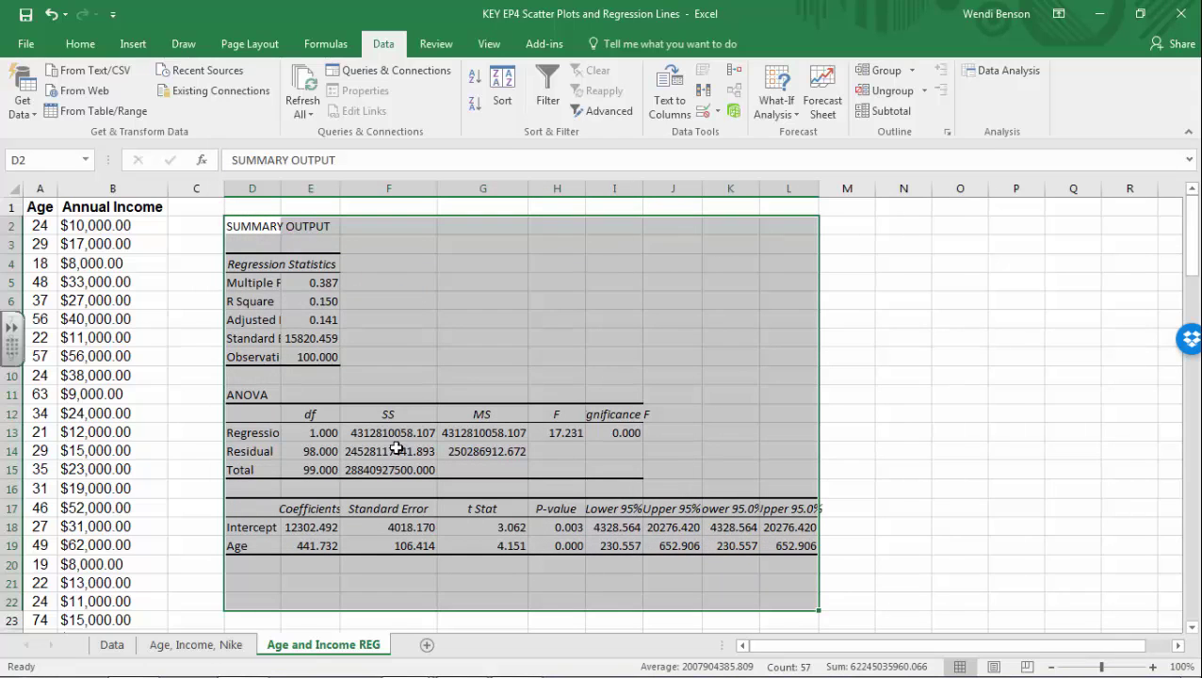
AutoFit the width of columns D through L containing the regression output.
click(255, 186)
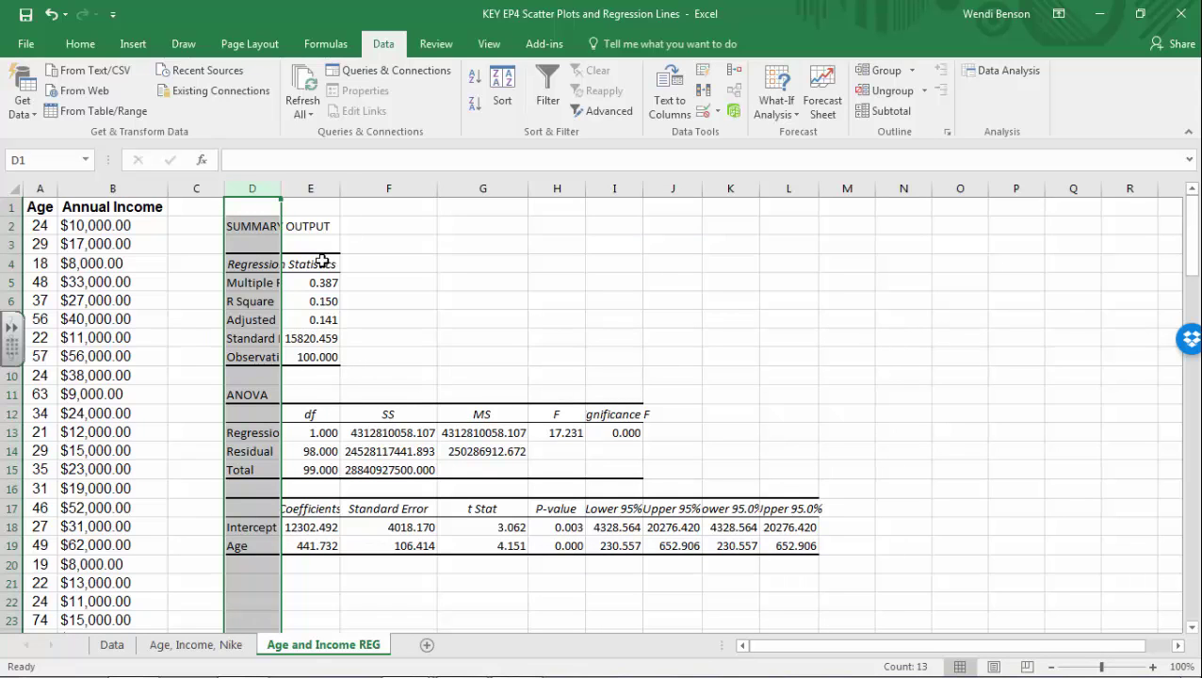
click(351, 219)
drag(252, 188, 781, 219)
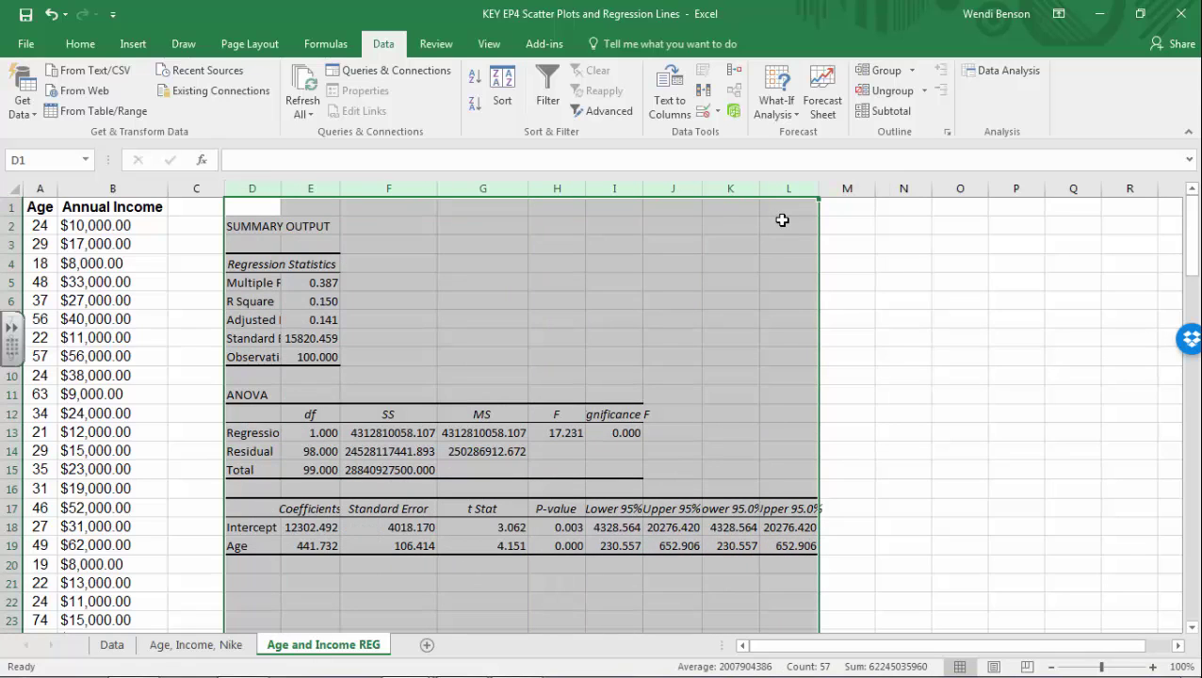
click(68, 47)
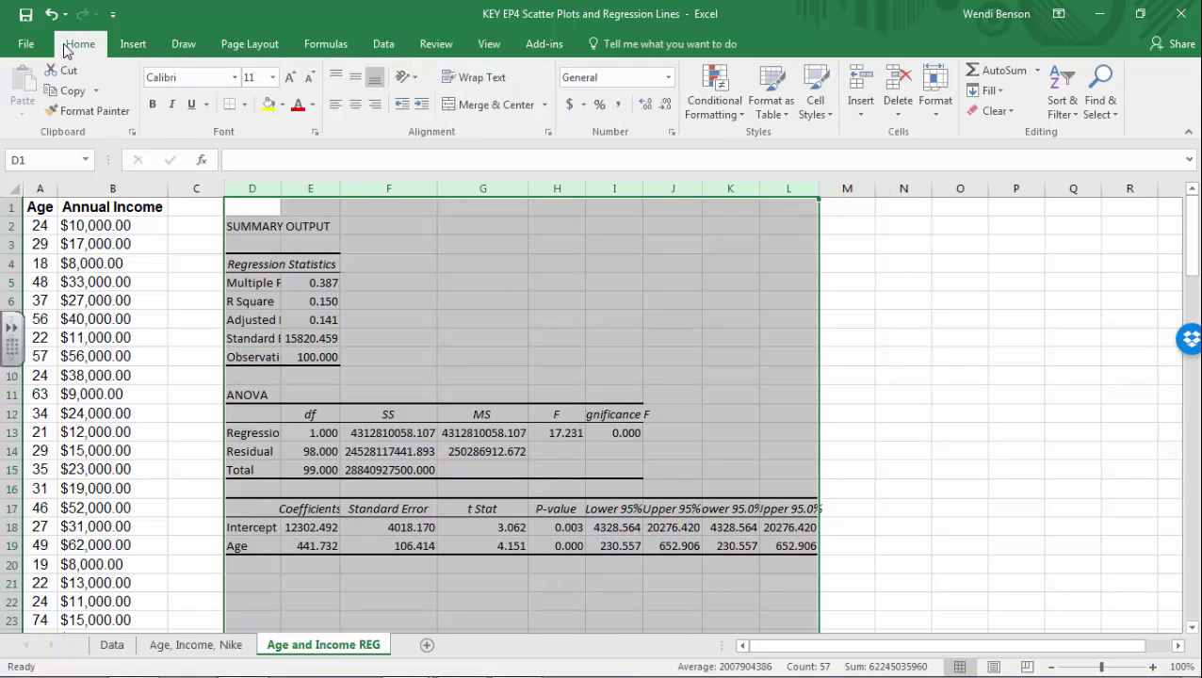
click(950, 103)
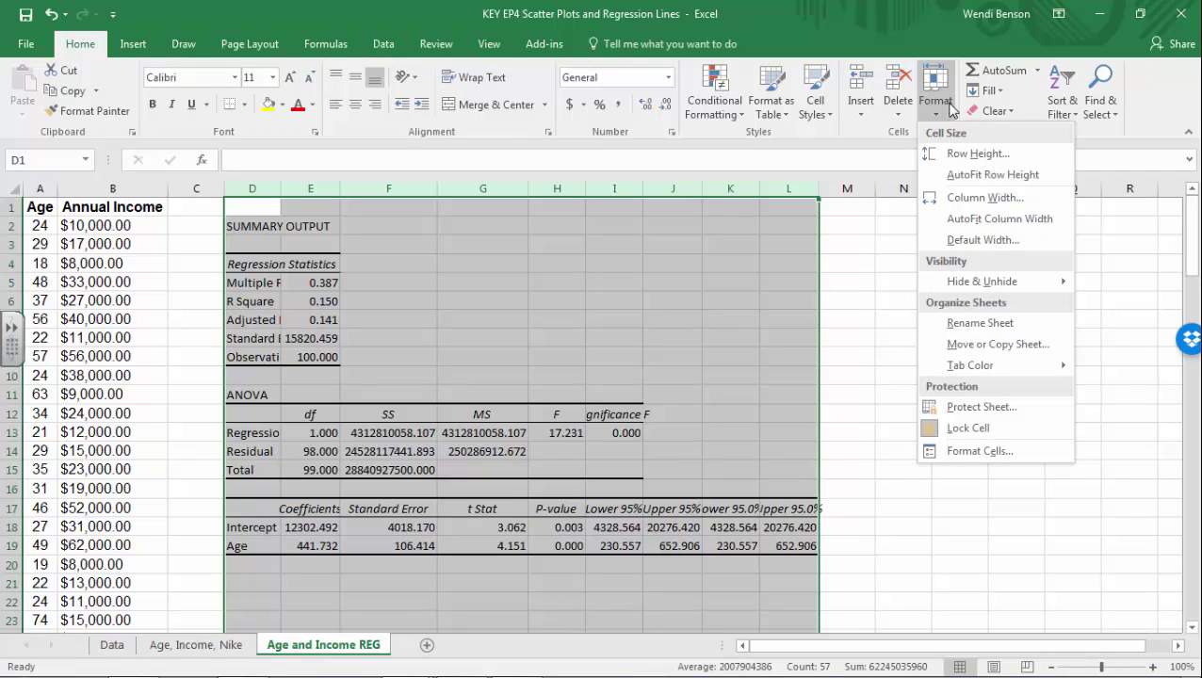
click(976, 226)
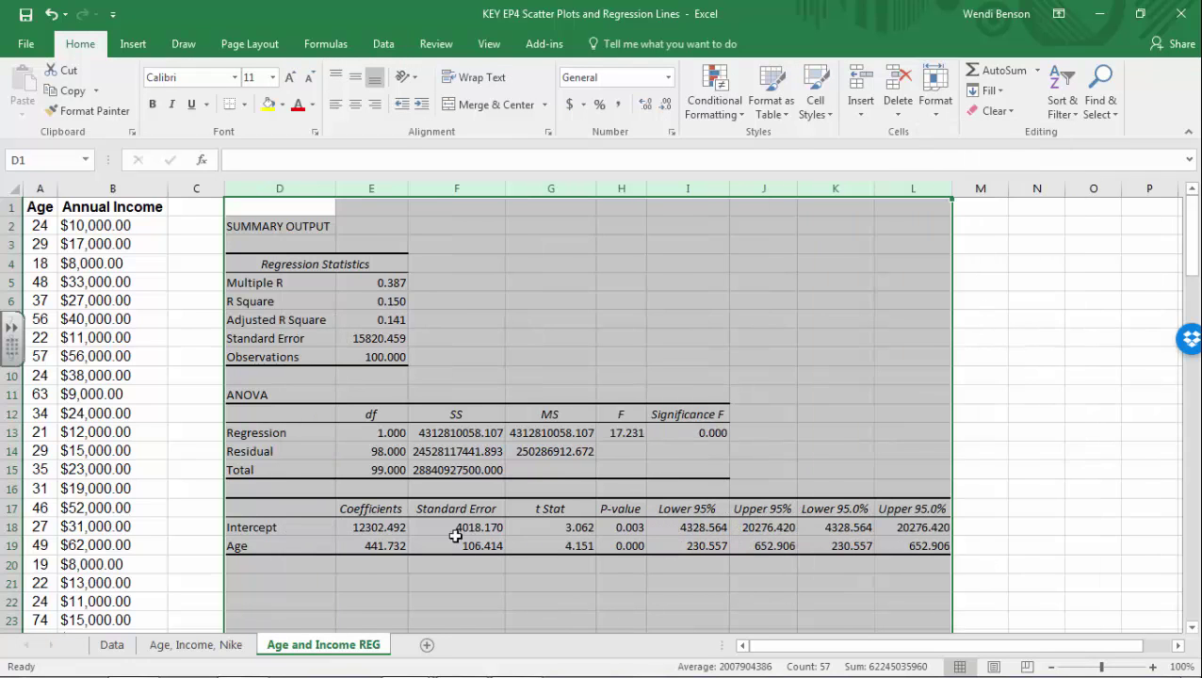
click(876, 402)
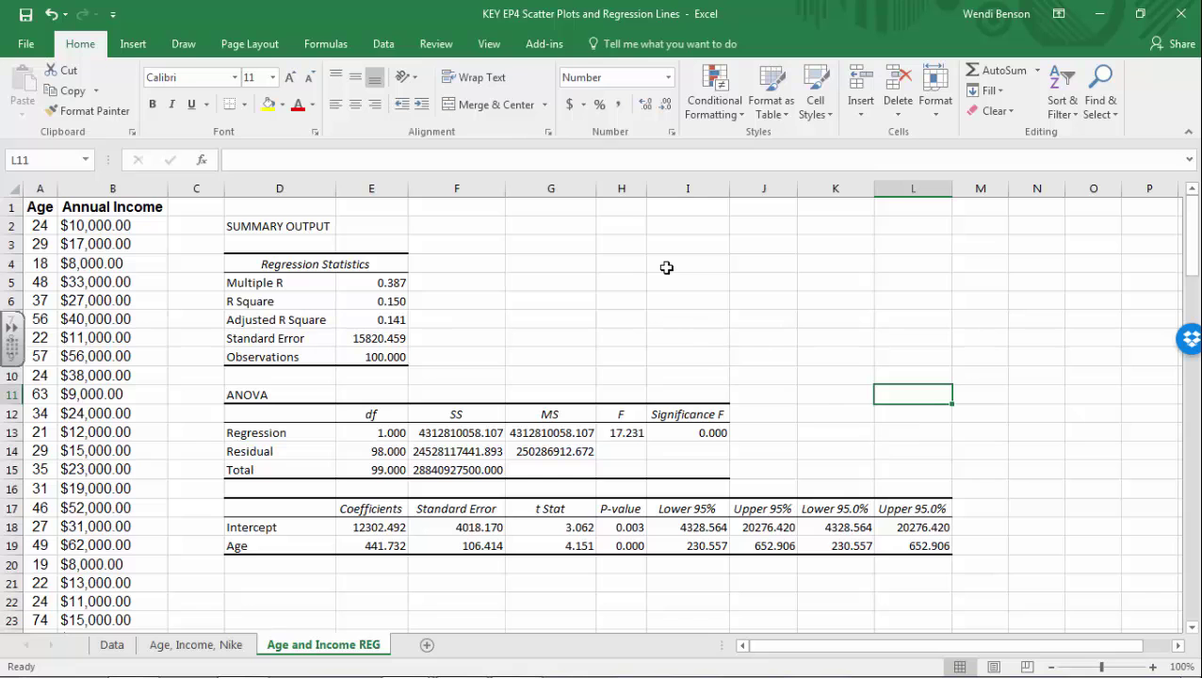
Review the Age versus Annual Income scatter plot on the Age, Income, Nike sheet, then return to the Age and Income REG sheet.
click(197, 646)
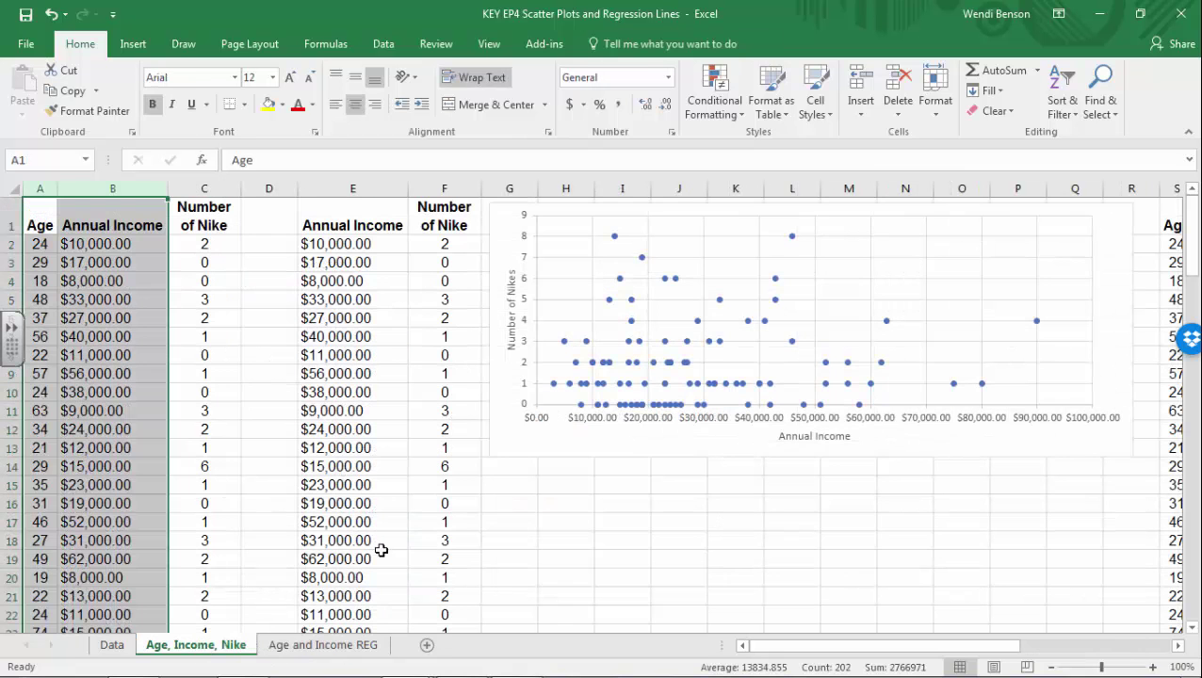
drag(792, 648, 961, 646)
scroll(843, 550, down, 3)
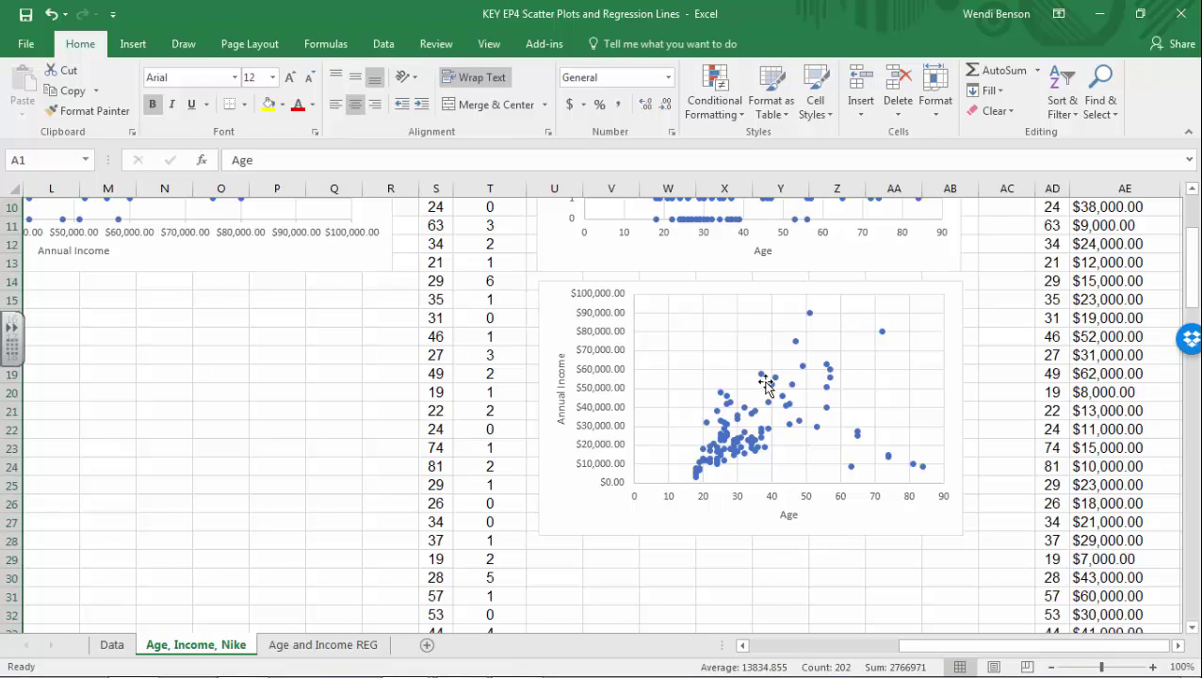
click(323, 647)
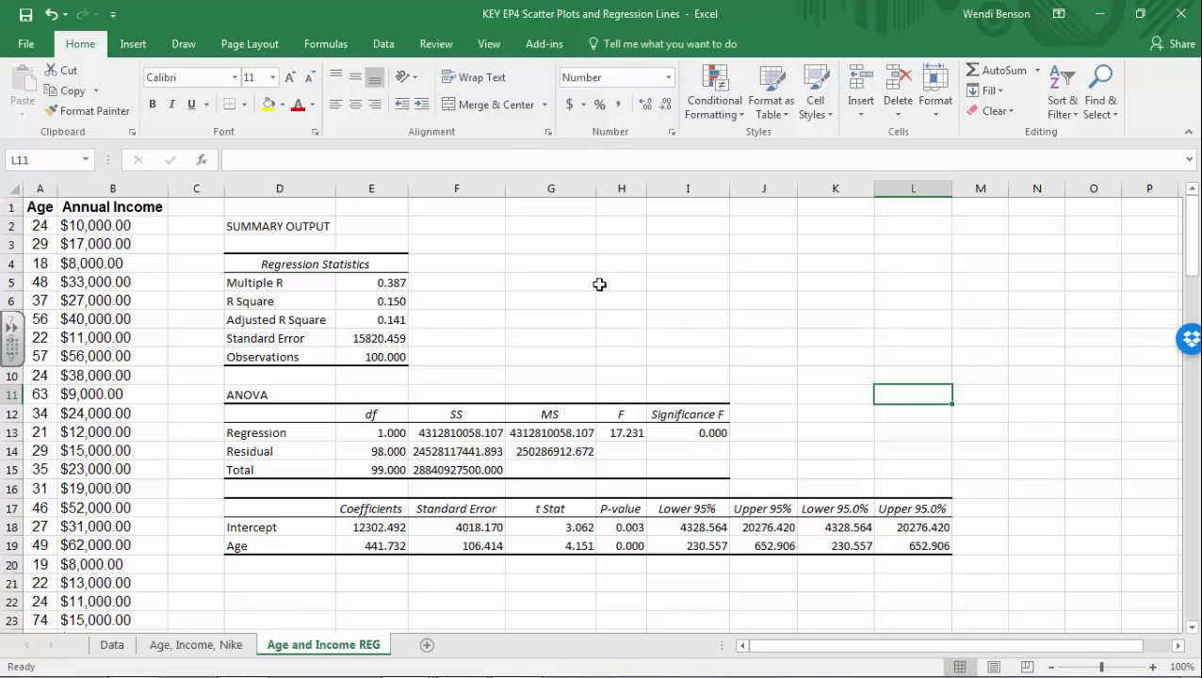
Circle the Significance F value in ink and handwrite "< .05 → less than 5% chance" beside it.
mouse_move(399, 267)
mouse_down()
mouse_move(368, 275)
mouse_move(407, 294)
mouse_move(404, 267)
mouse_up()
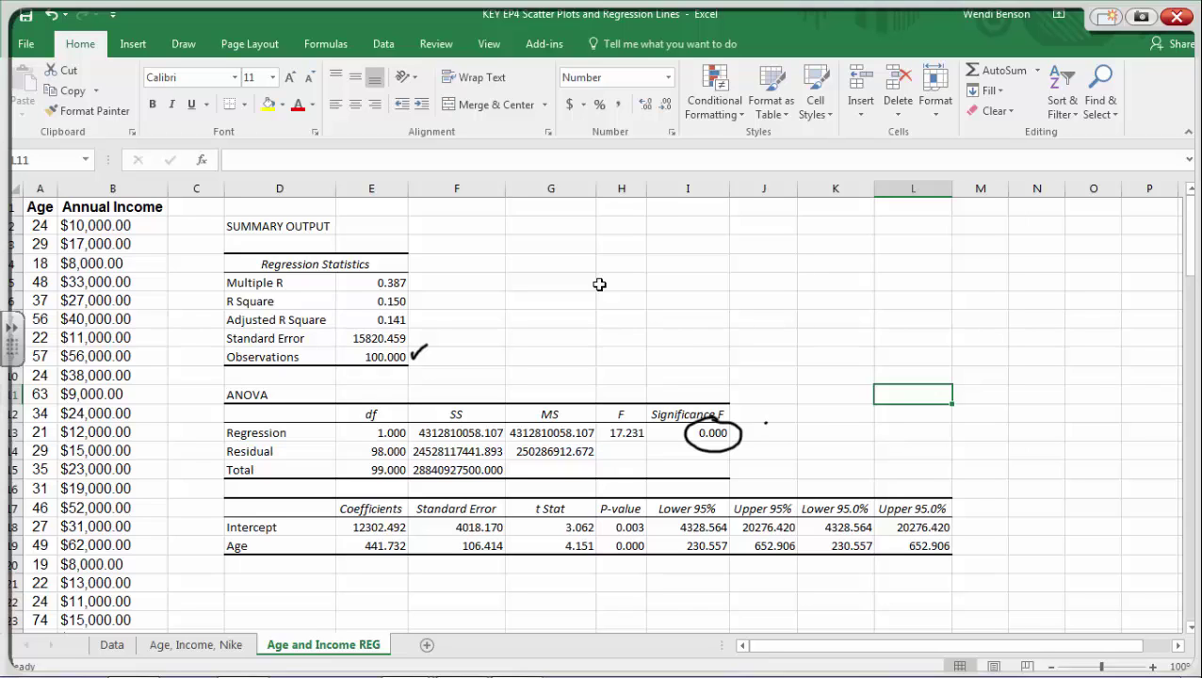
mouse_move(765, 424)
mouse_down()
mouse_move(766, 436)
mouse_move(793, 436)
mouse_move(820, 421)
mouse_move(807, 439)
mouse_move(852, 426)
mouse_up()
drag(845, 417, 844, 432)
mouse_move(854, 377)
mouse_down()
mouse_move(856, 399)
mouse_move(906, 399)
mouse_move(912, 384)
mouse_up()
drag(912, 369, 924, 398)
drag(935, 386, 938, 397)
mouse_move(940, 384)
mouse_down()
mouse_move(951, 402)
mouse_move(875, 433)
mouse_move(897, 428)
mouse_up()
drag(900, 422, 935, 433)
drag(934, 424, 948, 434)
mouse_move(959, 424)
mouse_down()
mouse_move(957, 435)
mouse_move(975, 435)
mouse_up()
drag(984, 428, 993, 433)
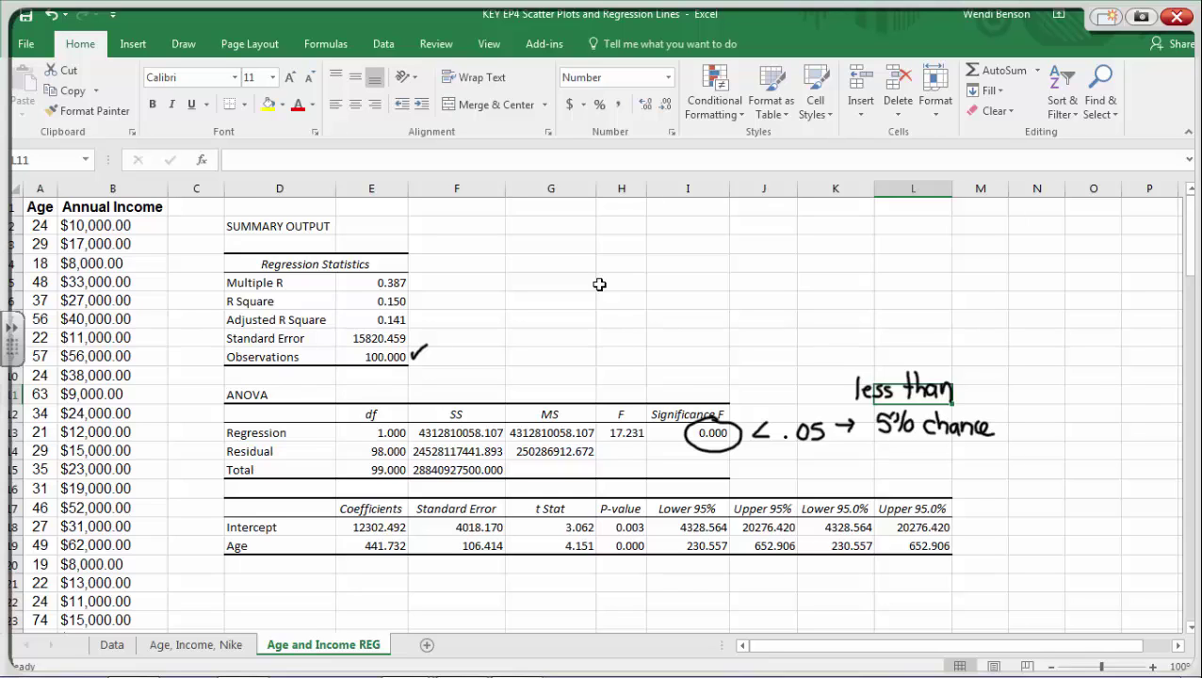
Continue the handwritten note under "5% chance" with "that the observed".
mouse_move(848, 445)
mouse_down()
mouse_move(848, 463)
mouse_move(857, 450)
mouse_up()
drag(854, 439, 865, 459)
drag(874, 449, 880, 459)
mouse_move(881, 437)
mouse_down()
mouse_move(883, 458)
mouse_move(893, 447)
mouse_move(908, 460)
mouse_up()
drag(901, 448, 919, 458)
drag(918, 450, 938, 459)
drag(954, 448, 972, 458)
mouse_move(984, 445)
mouse_down()
mouse_move(974, 459)
mouse_move(1012, 448)
mouse_move(1019, 457)
mouse_up()
drag(1020, 452, 1034, 460)
drag(1044, 437, 1046, 462)
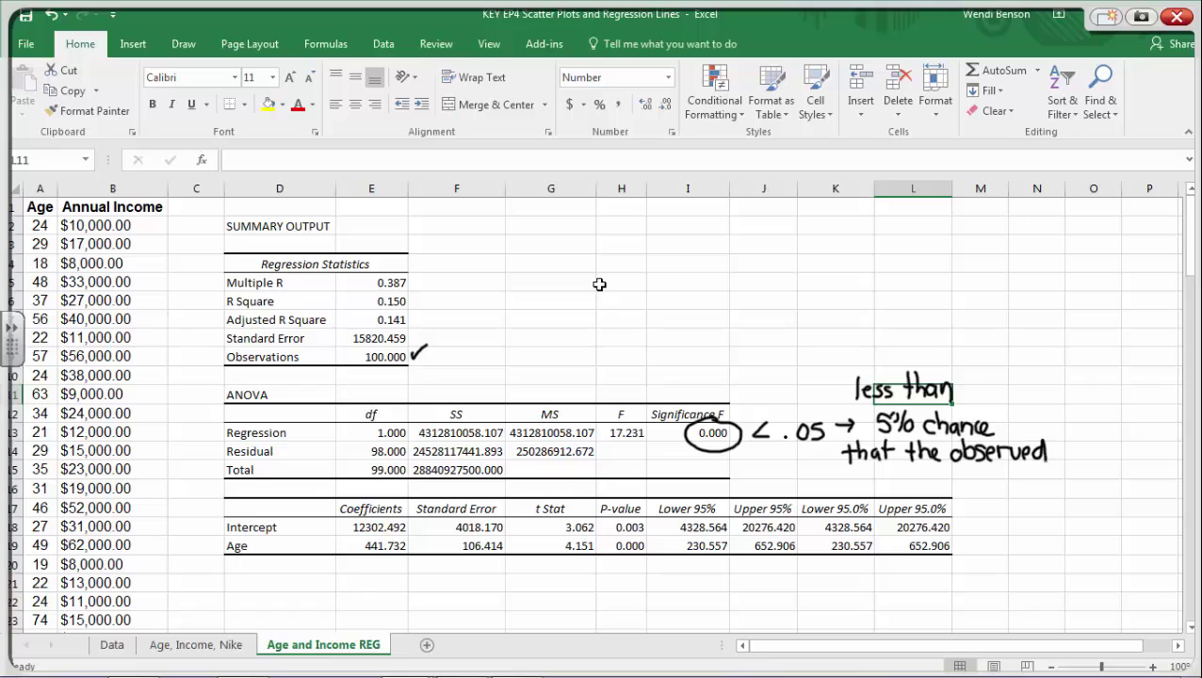
Finish the handwritten note with "relationship is false, due to error/chance".
drag(961, 475, 973, 490)
drag(974, 477, 991, 490)
mouse_move(1005, 479)
mouse_down()
mouse_move(994, 492)
mouse_move(1006, 492)
mouse_up()
mouse_move(1012, 462)
mouse_down()
mouse_move(1014, 492)
mouse_move(1021, 474)
mouse_up()
drag(1023, 477, 1031, 488)
drag(1035, 476, 1042, 488)
drag(1049, 458, 1070, 492)
drag(1070, 473, 1075, 481)
mouse_move(989, 505)
mouse_down()
mouse_move(995, 524)
mouse_move(1029, 508)
mouse_up()
mouse_move(1034, 507)
mouse_down()
mouse_move(1027, 518)
mouse_move(1038, 520)
mouse_up()
mouse_move(1042, 492)
mouse_down()
mouse_move(1040, 522)
mouse_move(1064, 522)
mouse_up()
click(1062, 518)
mouse_move(1072, 516)
mouse_down()
mouse_move(1063, 529)
mouse_move(1090, 520)
mouse_up()
drag(1093, 507, 1121, 514)
drag(1023, 533, 1027, 537)
mouse_move(1027, 533)
mouse_down()
mouse_move(1027, 555)
mouse_move(1040, 539)
mouse_up()
mouse_move(1036, 549)
mouse_down()
mouse_move(1046, 535)
mouse_move(1063, 552)
mouse_move(1115, 544)
mouse_up()
click(1121, 530)
drag(1135, 518, 1134, 539)
drag(1138, 524, 1162, 539)
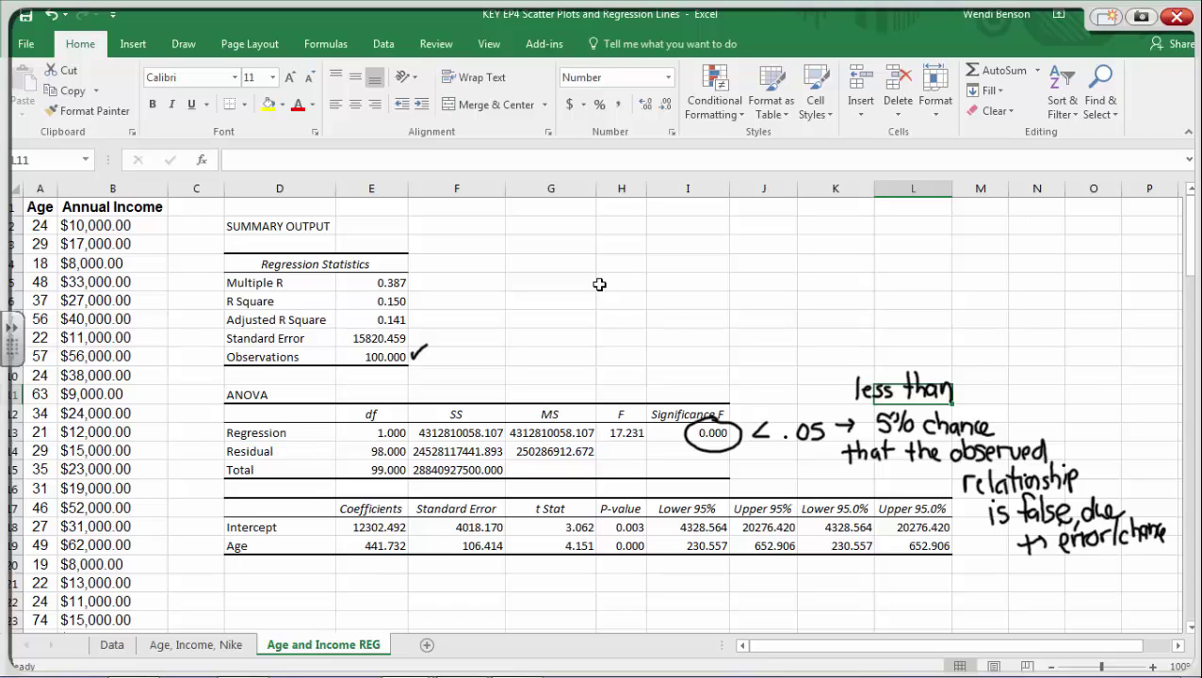
Underline the Significance F value in ink and add an arrow from ".05" to the handwritten word "significant".
drag(680, 443, 736, 438)
mouse_move(794, 397)
mouse_down()
mouse_move(826, 364)
mouse_move(858, 371)
mouse_move(897, 350)
mouse_up()
click(842, 345)
click(886, 339)
drag(889, 337, 919, 351)
drag(932, 339, 953, 348)
drag(940, 330, 961, 326)
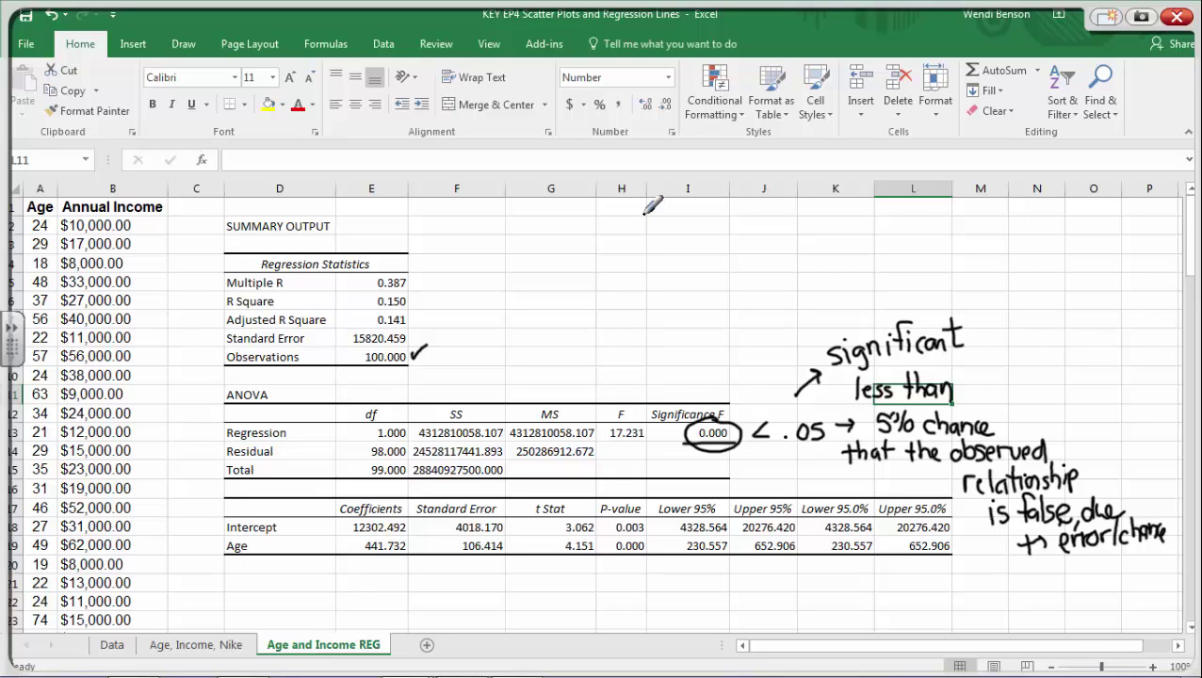
Erase all the ink marks and notes from the regression output and leave the annotation mode.
click(417, 351)
click(697, 435)
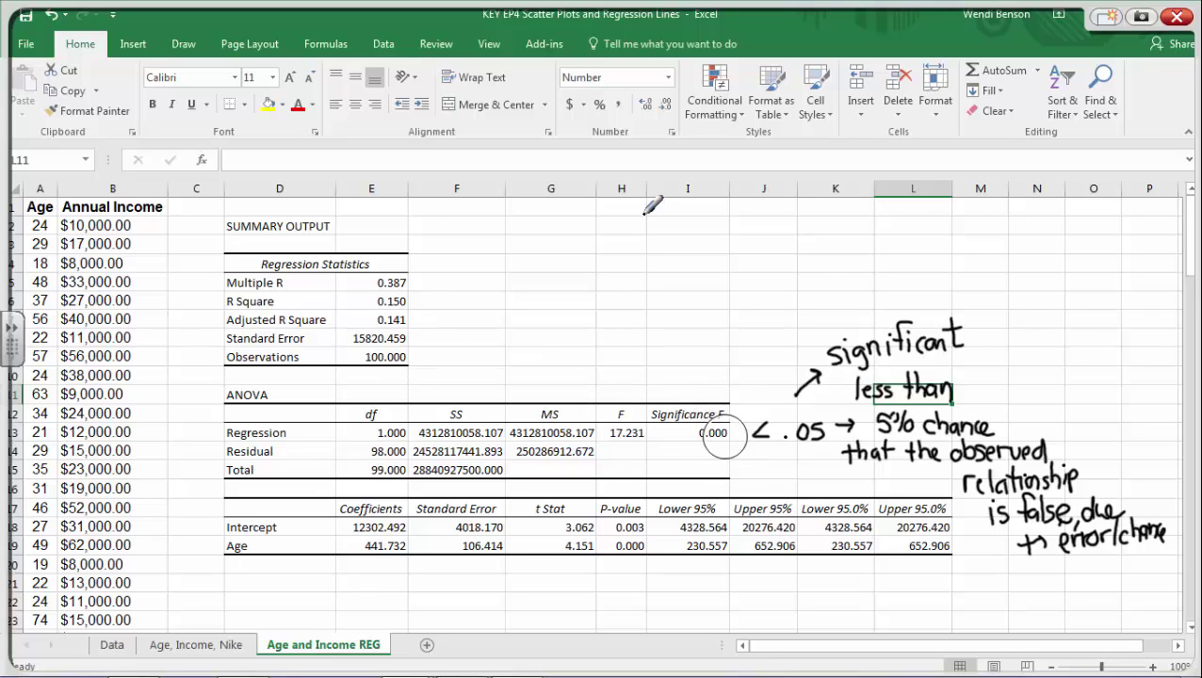
mouse_move(754, 431)
mouse_down()
mouse_move(811, 380)
mouse_move(979, 330)
mouse_move(783, 421)
mouse_move(996, 384)
mouse_move(867, 428)
mouse_move(885, 442)
mouse_move(1068, 460)
mouse_move(945, 482)
mouse_move(1144, 517)
mouse_move(993, 537)
mouse_move(1165, 537)
mouse_up()
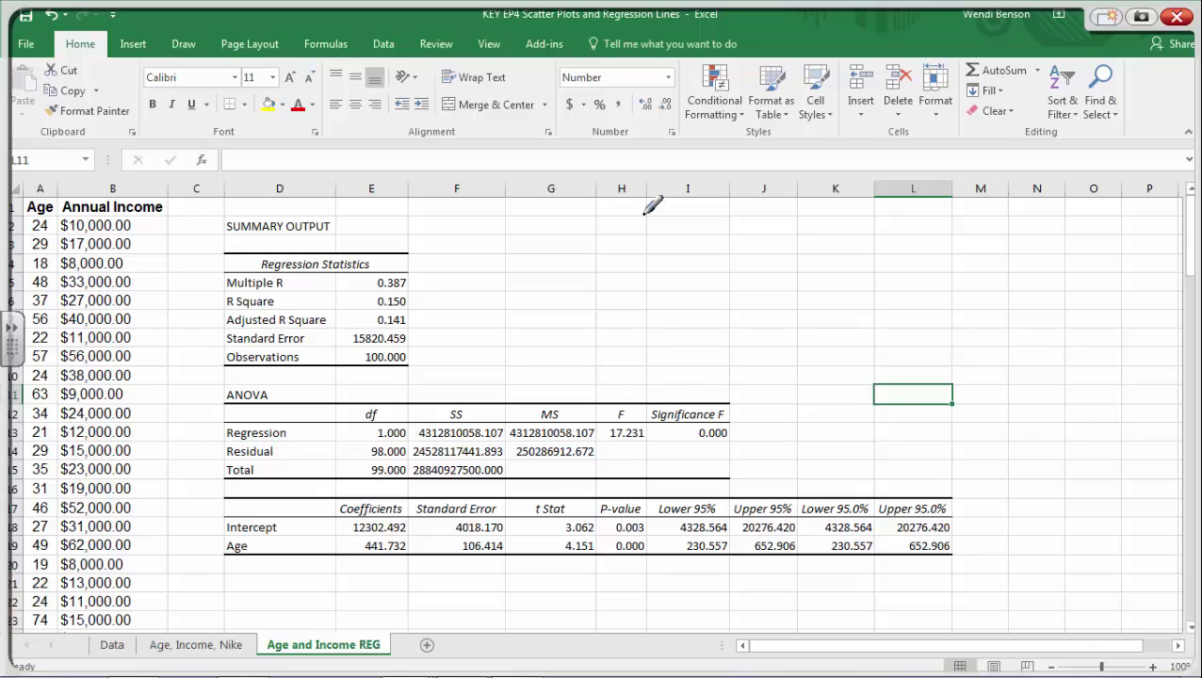
key(Escape)
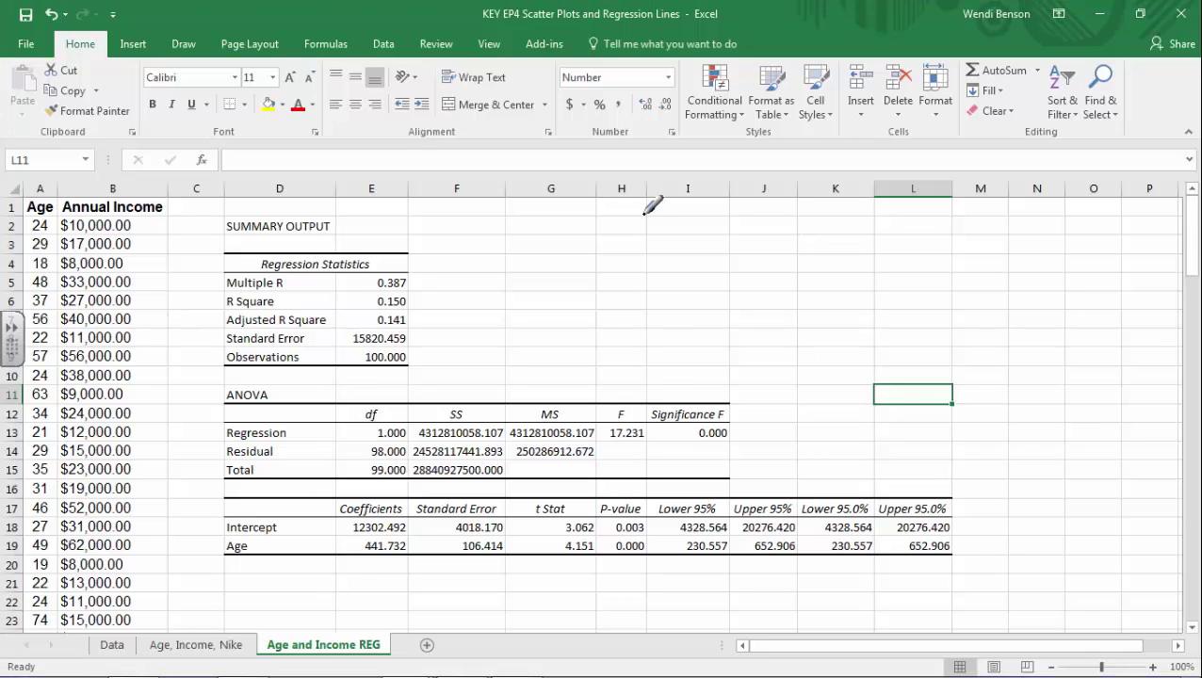
Select the Significance F cell I13 to view its unrounded value.
click(713, 432)
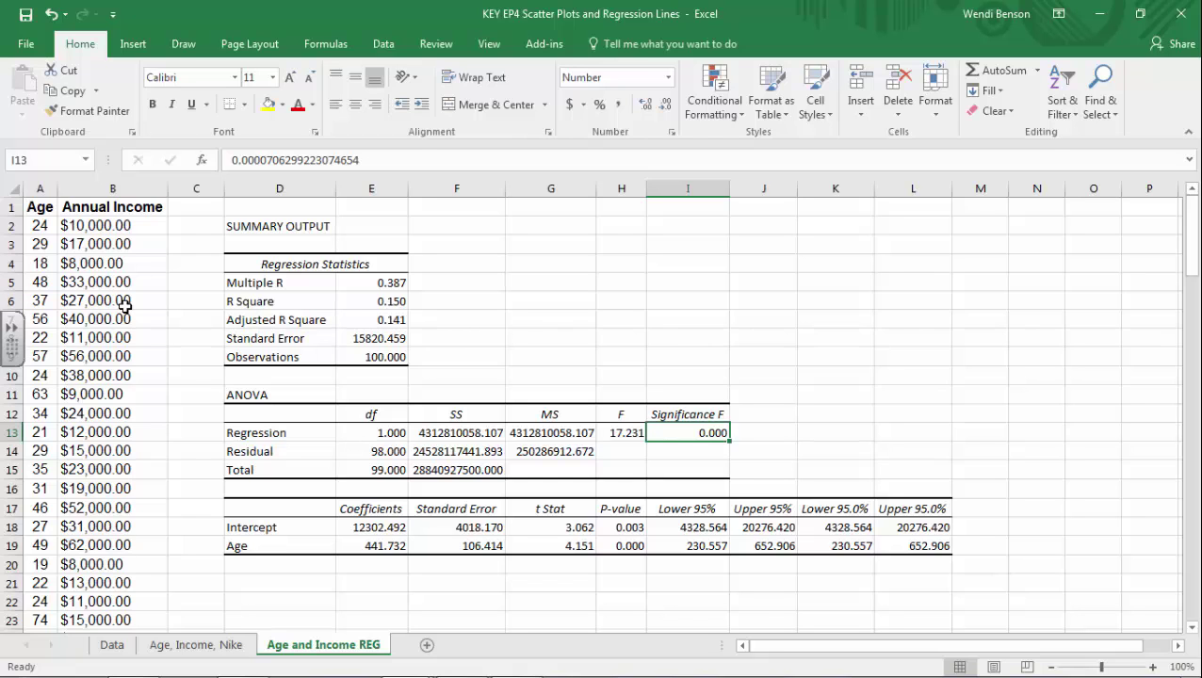
scroll(126, 307, right, 1)
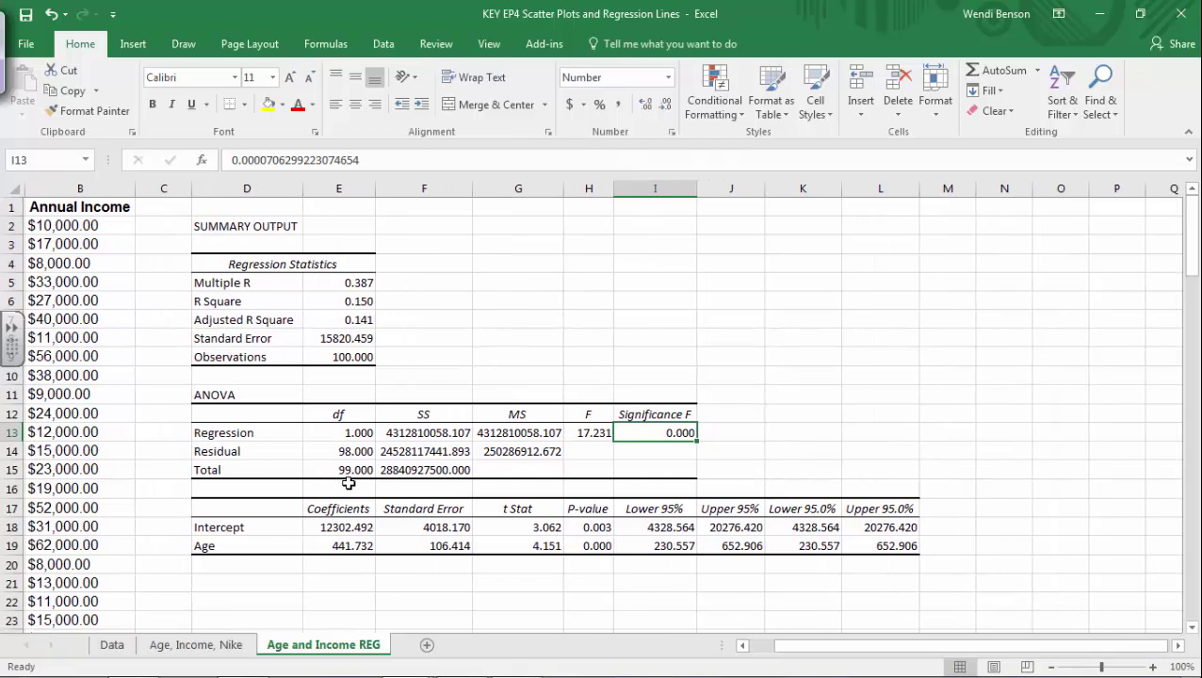
Circle the Intercept and Age coefficients in ink and write "> .05" beside the Significance F value.
scroll(349, 484, left, 1)
key(ctrl+2)
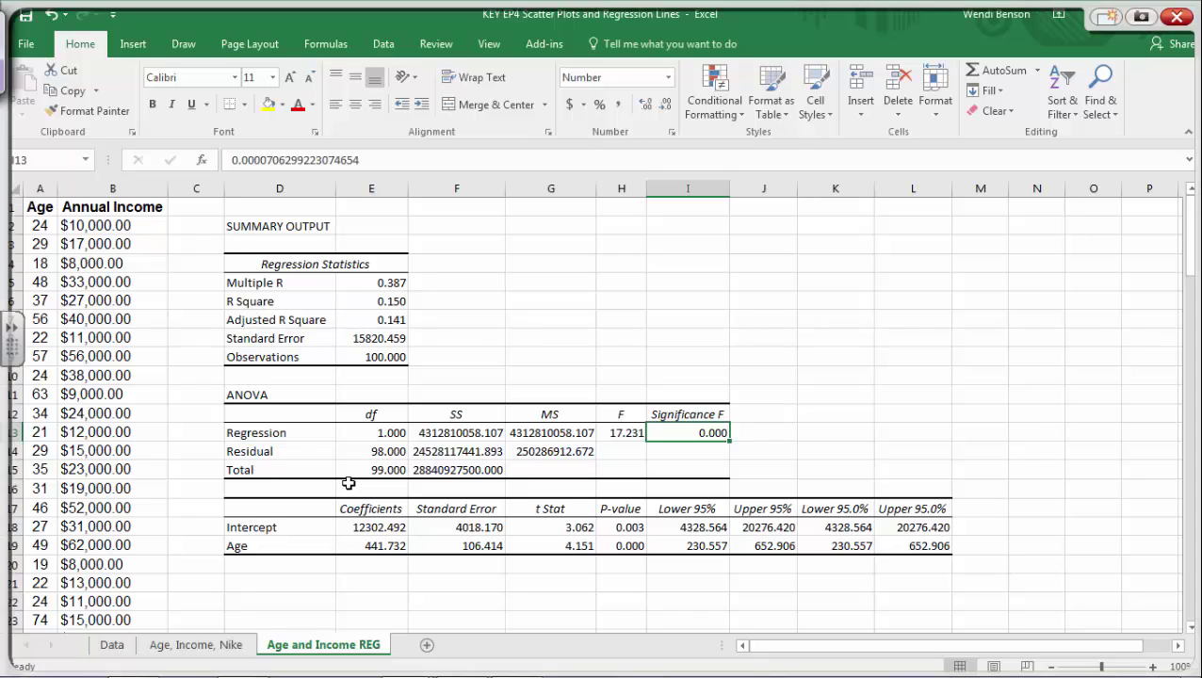
mouse_move(266, 482)
mouse_down()
mouse_move(223, 486)
mouse_move(215, 563)
mouse_move(407, 556)
mouse_move(386, 486)
mouse_move(269, 482)
mouse_up()
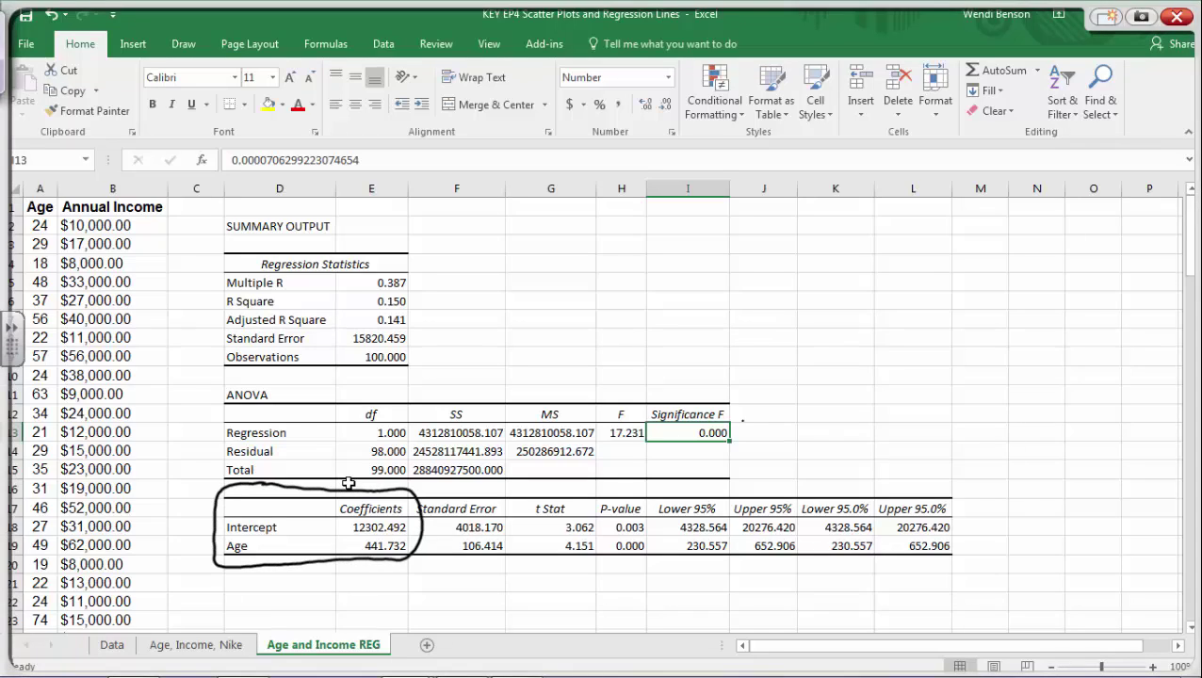
mouse_move(740, 422)
mouse_down()
mouse_move(740, 438)
mouse_move(785, 422)
mouse_up()
click(765, 436)
drag(802, 422, 793, 439)
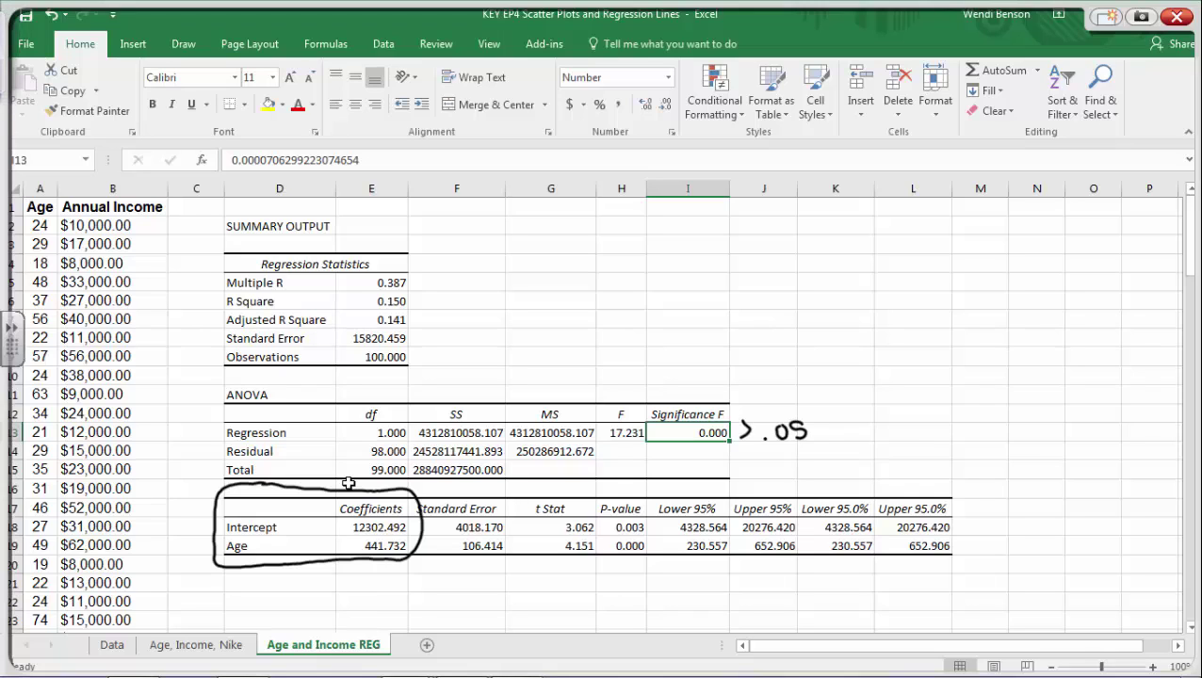
Cross out the circled coefficients in ink, and erase all the ink marks from the regression output.
drag(234, 482, 407, 556)
drag(407, 463, 311, 576)
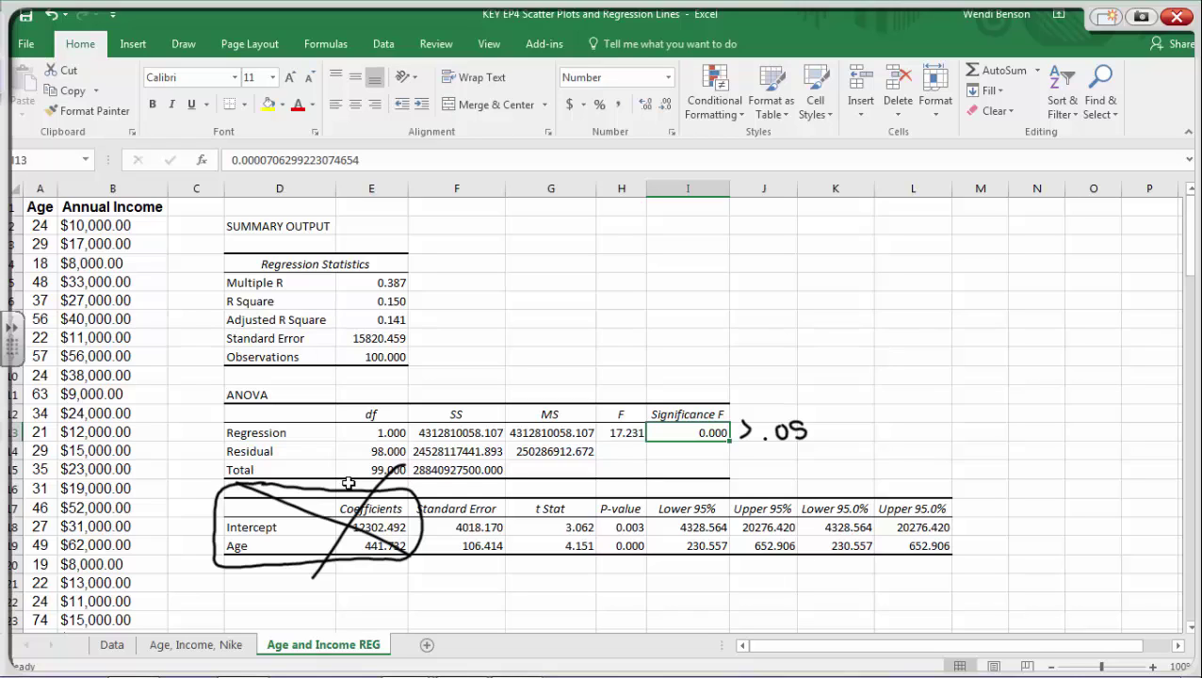
drag(730, 429, 806, 431)
mouse_move(222, 527)
mouse_down()
mouse_move(256, 476)
mouse_move(414, 476)
mouse_move(358, 546)
mouse_move(264, 544)
mouse_move(317, 569)
mouse_up()
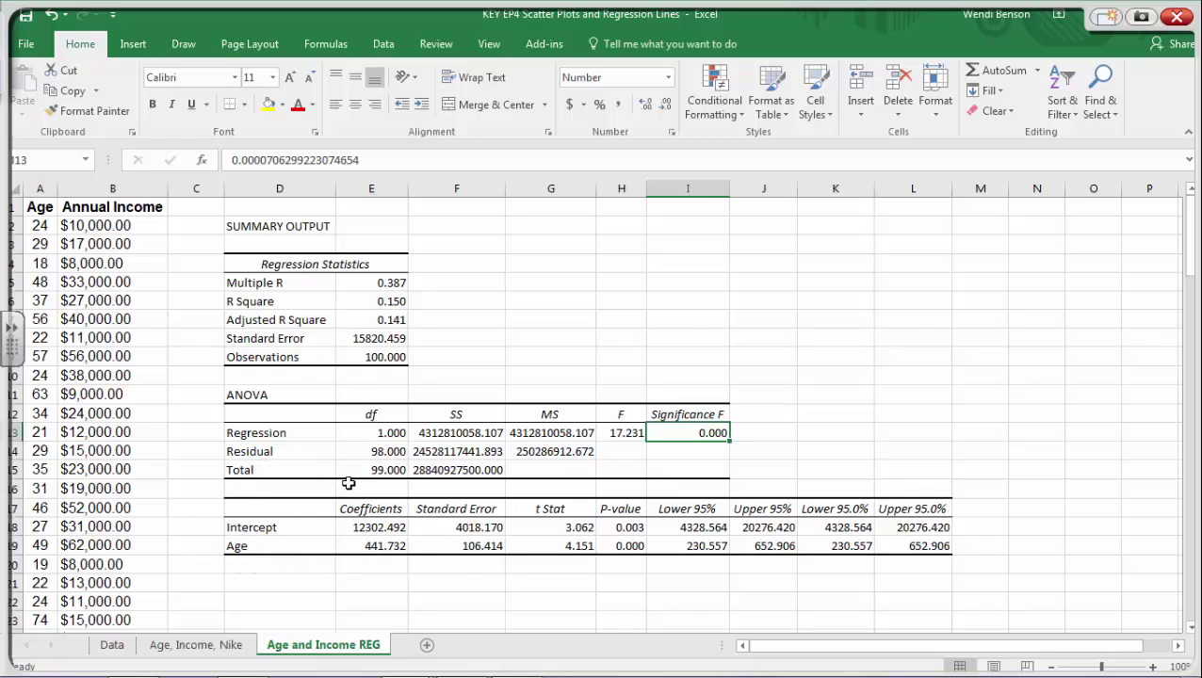
Handwrite "predicted value of DV (Y) = bX + a" with notes explaining each term, and erase it all.
drag(409, 272, 425, 261)
mouse_move(746, 422)
mouse_down()
mouse_move(743, 434)
mouse_move(761, 435)
mouse_move(785, 423)
mouse_move(776, 438)
mouse_up()
click(415, 268)
drag(787, 430, 750, 429)
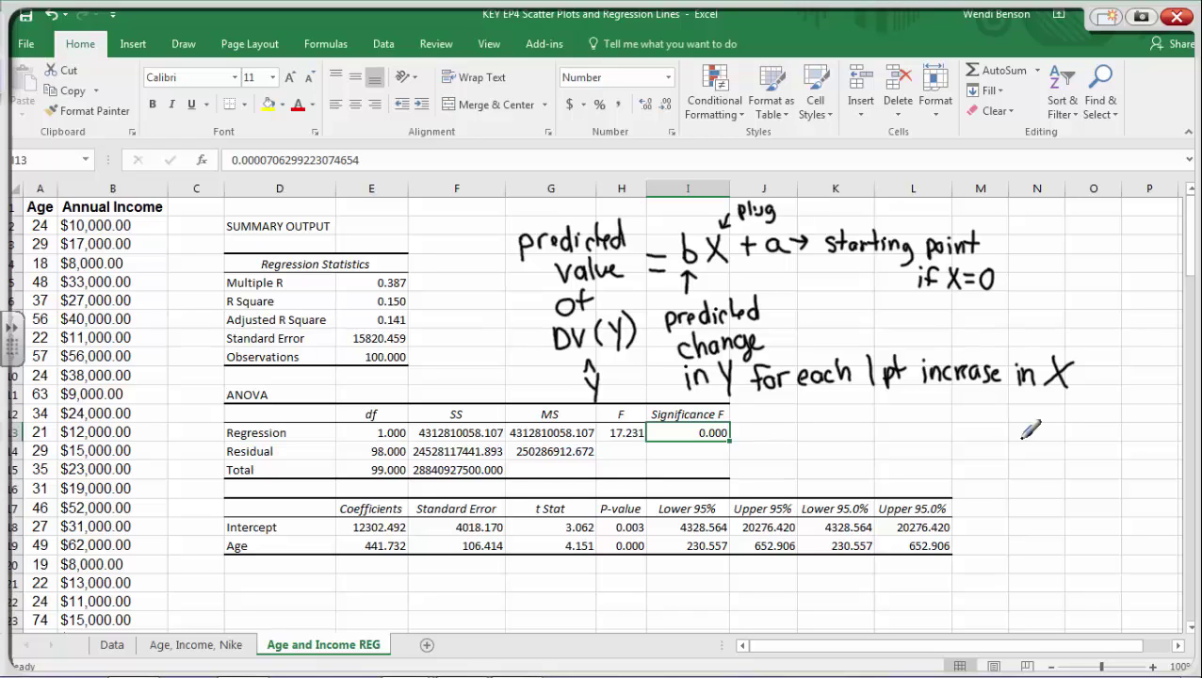
mouse_move(774, 209)
mouse_down()
mouse_move(541, 240)
mouse_move(857, 240)
mouse_move(966, 271)
mouse_move(566, 296)
mouse_move(693, 325)
mouse_move(708, 367)
mouse_move(858, 373)
mouse_move(1025, 351)
mouse_up()
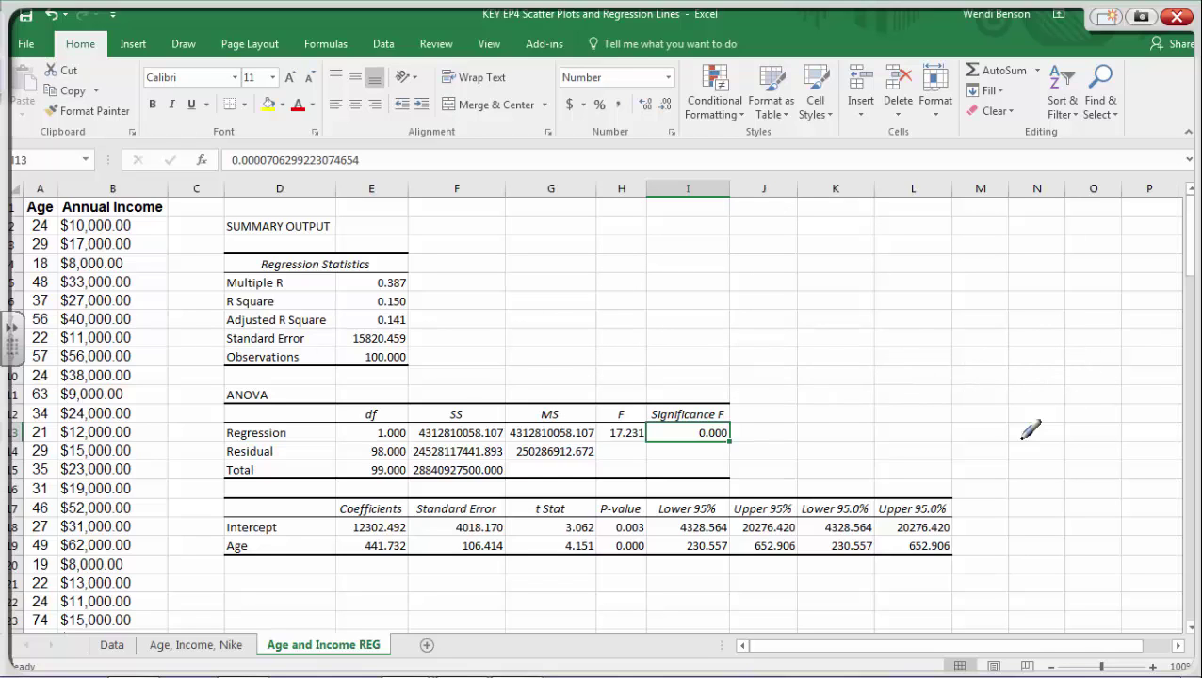
Handwrite the regression equation "ŷ = bX + a" in the blank area above the ANOVA table.
mouse_move(605, 252)
mouse_down()
mouse_move(618, 226)
mouse_move(632, 247)
mouse_up()
mouse_move(614, 258)
mouse_down()
mouse_move(627, 290)
mouse_move(663, 262)
mouse_up()
drag(649, 277, 733, 279)
mouse_move(731, 246)
mouse_down()
mouse_move(716, 280)
mouse_move(758, 271)
mouse_up()
drag(749, 263, 797, 275)
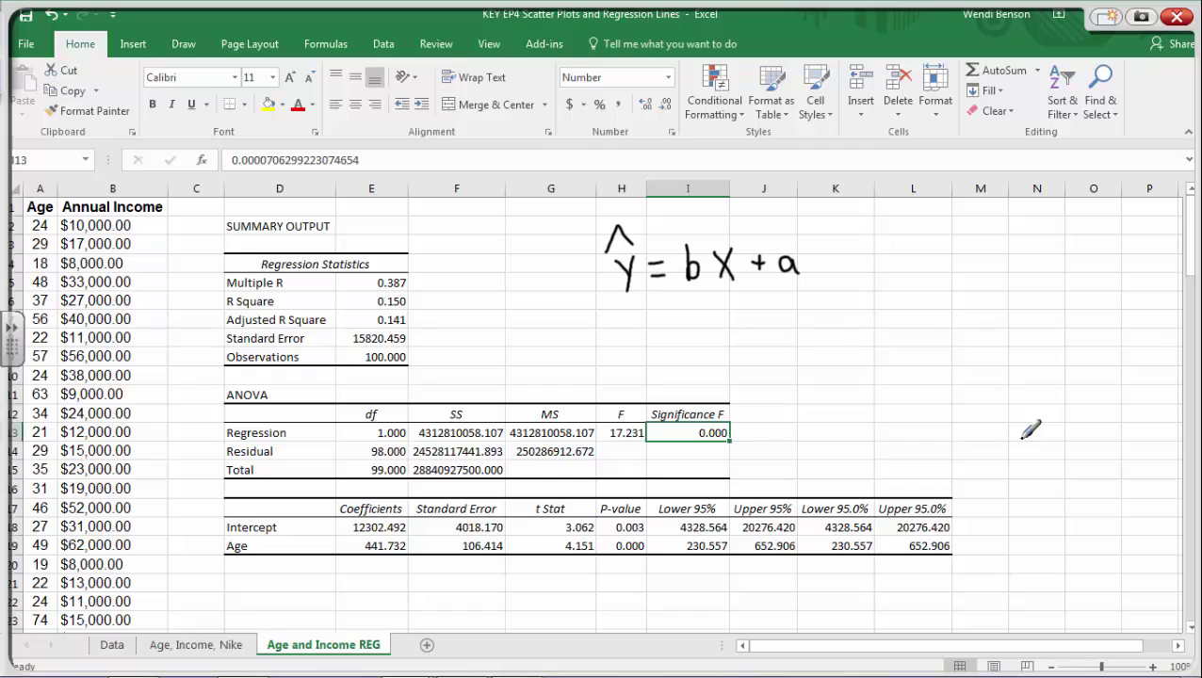
Underline b and a in the handwritten equation, and circle the Age and Intercept coefficients, labelling them b and a respectively.
drag(678, 293, 706, 293)
mouse_move(380, 530)
mouse_down()
mouse_move(370, 531)
mouse_move(375, 560)
mouse_move(417, 542)
mouse_move(382, 530)
mouse_move(412, 574)
mouse_move(435, 565)
mouse_move(425, 577)
mouse_up()
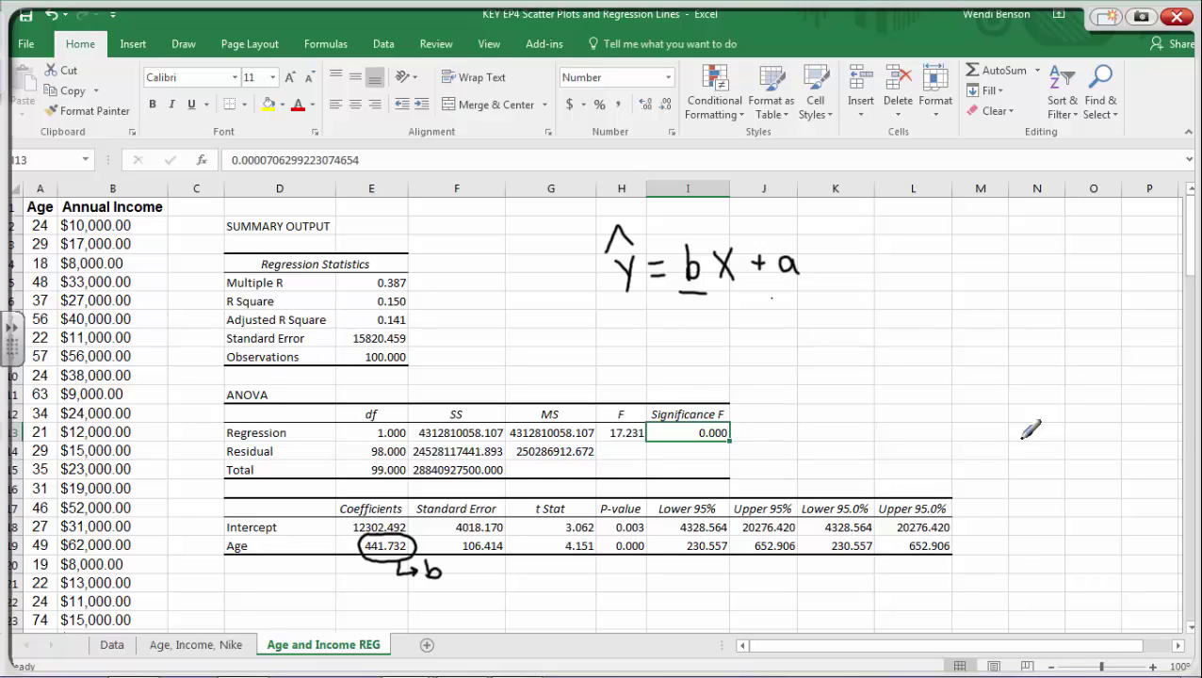
drag(769, 295, 825, 293)
mouse_move(361, 510)
mouse_down()
mouse_move(342, 528)
mouse_move(386, 539)
mouse_move(416, 528)
mouse_move(377, 509)
mouse_up()
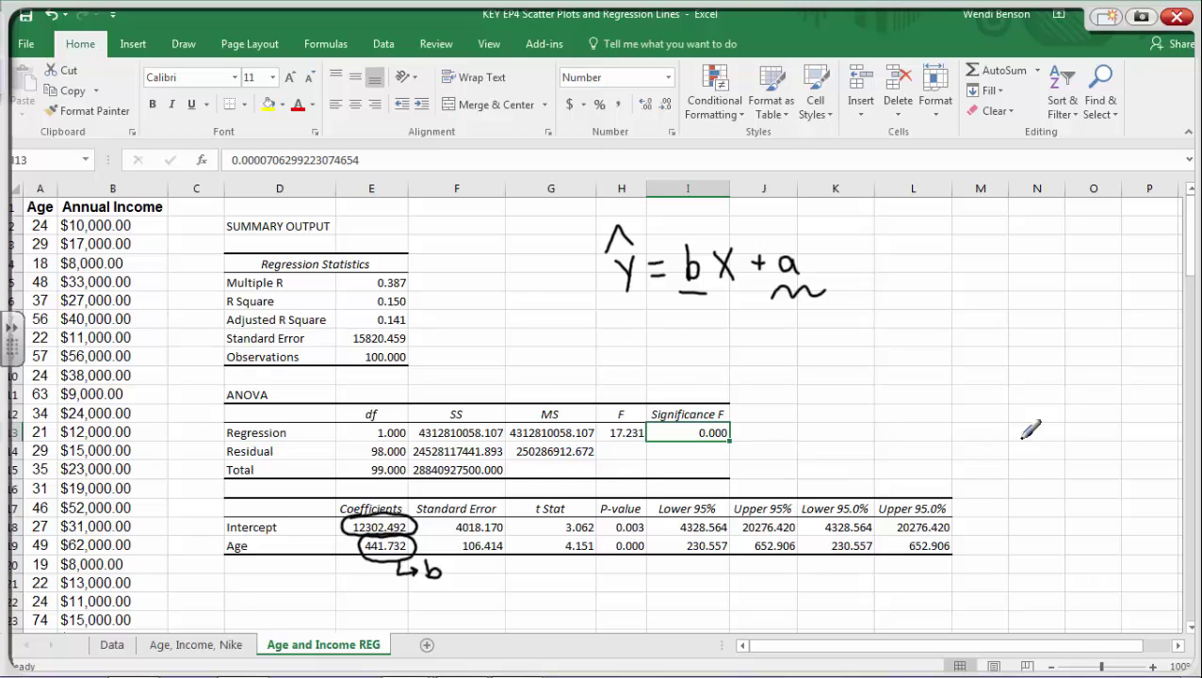
mouse_move(407, 515)
mouse_down()
mouse_move(422, 489)
mouse_move(458, 491)
mouse_up()
Handwrite "predicted income = 441.73" beneath the general regression equation.
mouse_move(468, 338)
mouse_down()
mouse_move(477, 348)
mouse_move(492, 336)
mouse_move(545, 346)
mouse_up()
mouse_move(538, 336)
mouse_down()
mouse_move(557, 334)
mouse_move(563, 348)
mouse_up()
drag(568, 320, 564, 348)
mouse_move(499, 369)
mouse_down()
mouse_move(500, 384)
mouse_move(565, 379)
mouse_up()
mouse_move(565, 373)
mouse_down()
mouse_move(605, 340)
mouse_move(638, 347)
mouse_move(636, 363)
mouse_move(655, 347)
mouse_move(654, 366)
mouse_up()
mouse_move(663, 333)
mouse_down()
mouse_move(664, 360)
mouse_move(695, 362)
mouse_move(710, 349)
mouse_move(705, 363)
mouse_up()
click(681, 358)
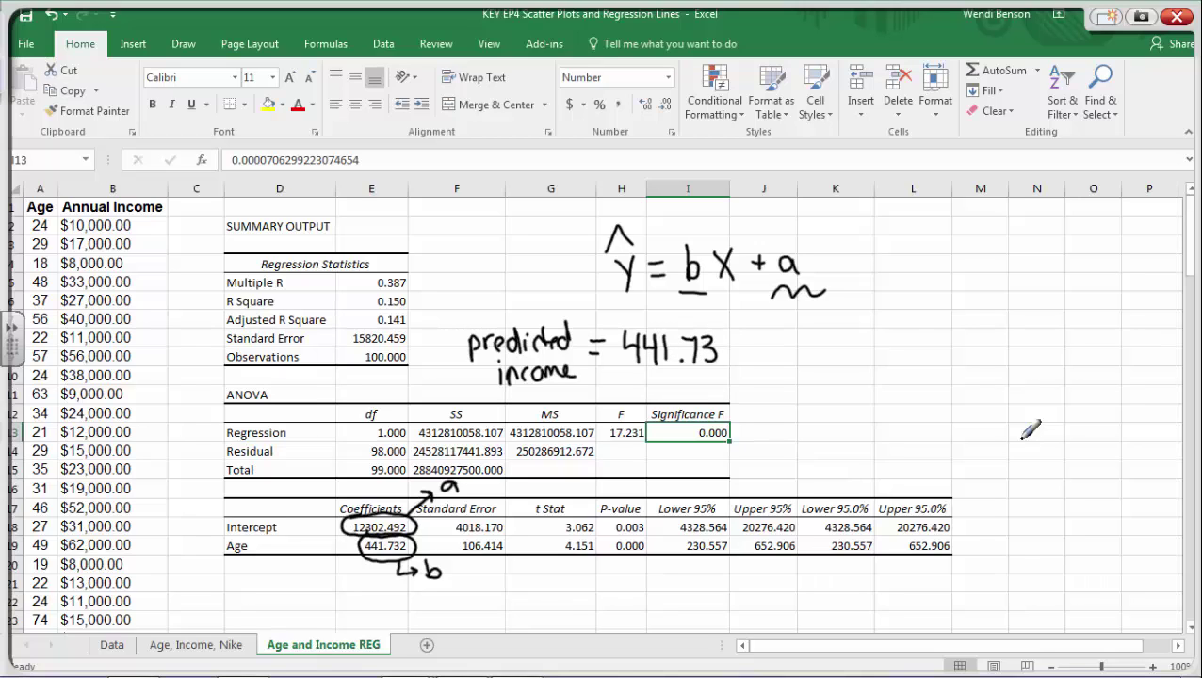
Complete the handwritten income equation with "(Age) + 12,302.49".
mouse_move(744, 324)
mouse_down()
mouse_move(743, 364)
mouse_move(761, 358)
mouse_up()
drag(750, 345, 770, 373)
drag(780, 348, 799, 348)
drag(799, 348, 790, 371)
mouse_move(822, 332)
mouse_down()
mouse_move(823, 353)
mouse_move(866, 345)
mouse_move(880, 363)
mouse_move(905, 339)
mouse_move(897, 356)
mouse_up()
mouse_move(916, 332)
mouse_down()
mouse_move(910, 351)
mouse_move(921, 335)
mouse_move(939, 350)
mouse_move(972, 341)
mouse_move(967, 354)
mouse_move(982, 337)
mouse_move(980, 360)
mouse_up()
click(953, 349)
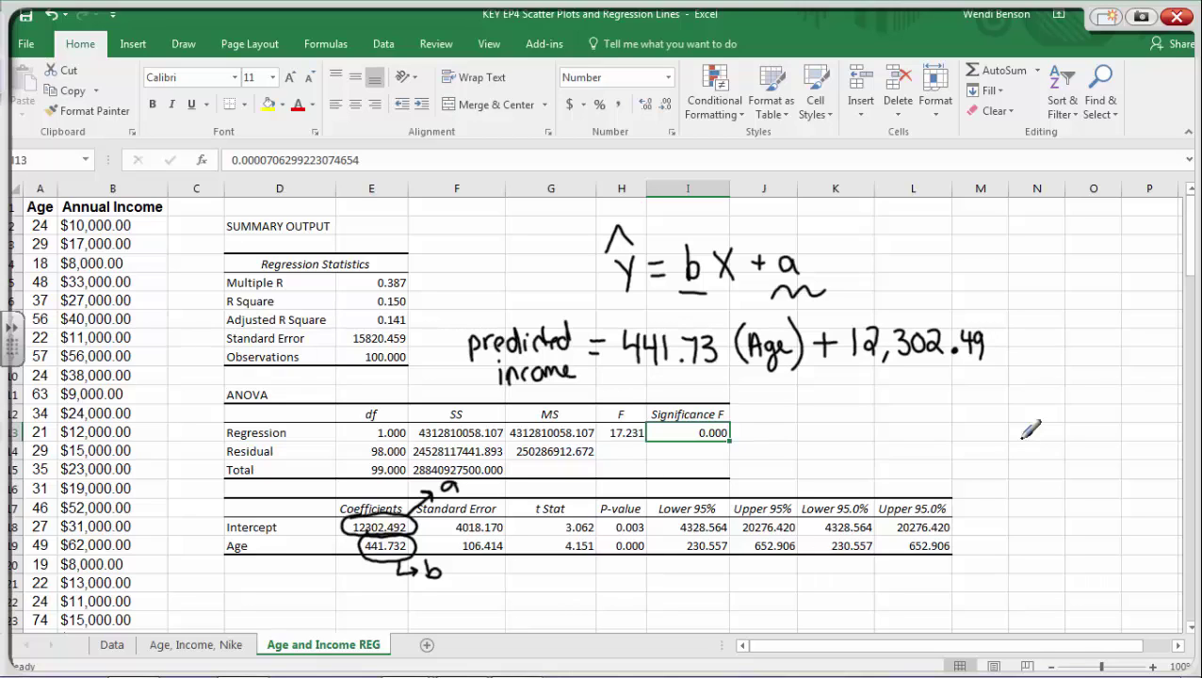
Erase the handwritten equations and coefficient labels, and leave the annotation mode.
mouse_move(617, 238)
mouse_down()
mouse_move(585, 228)
mouse_move(734, 246)
mouse_move(796, 285)
mouse_move(569, 368)
mouse_move(853, 361)
mouse_move(924, 331)
mouse_move(982, 358)
mouse_up()
mouse_move(372, 518)
mouse_down()
mouse_move(343, 556)
mouse_move(405, 542)
mouse_move(454, 561)
mouse_up()
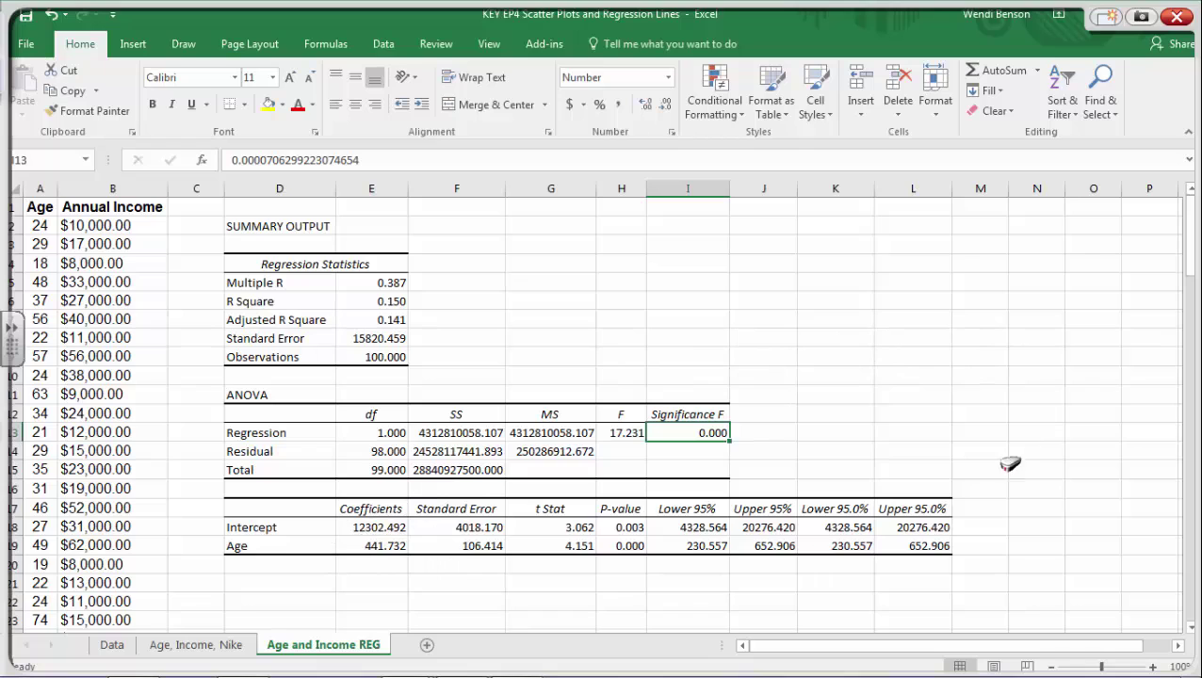
click(565, 43)
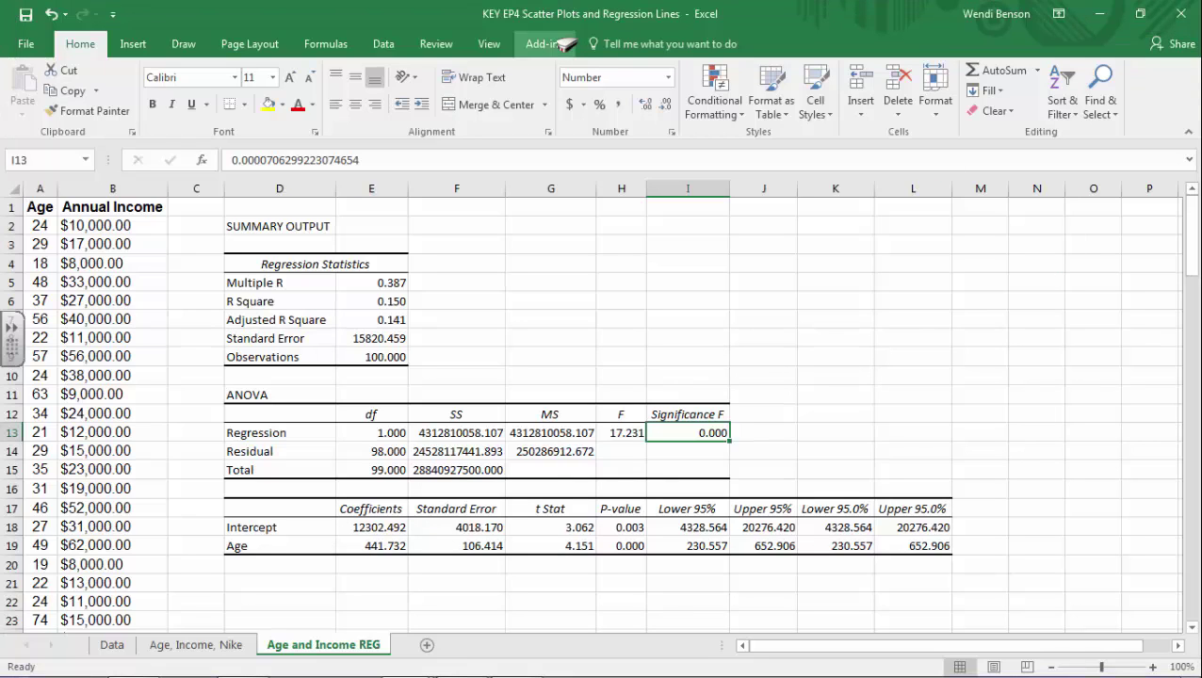
Enter the heading "Age =" in cell J1.
click(752, 217)
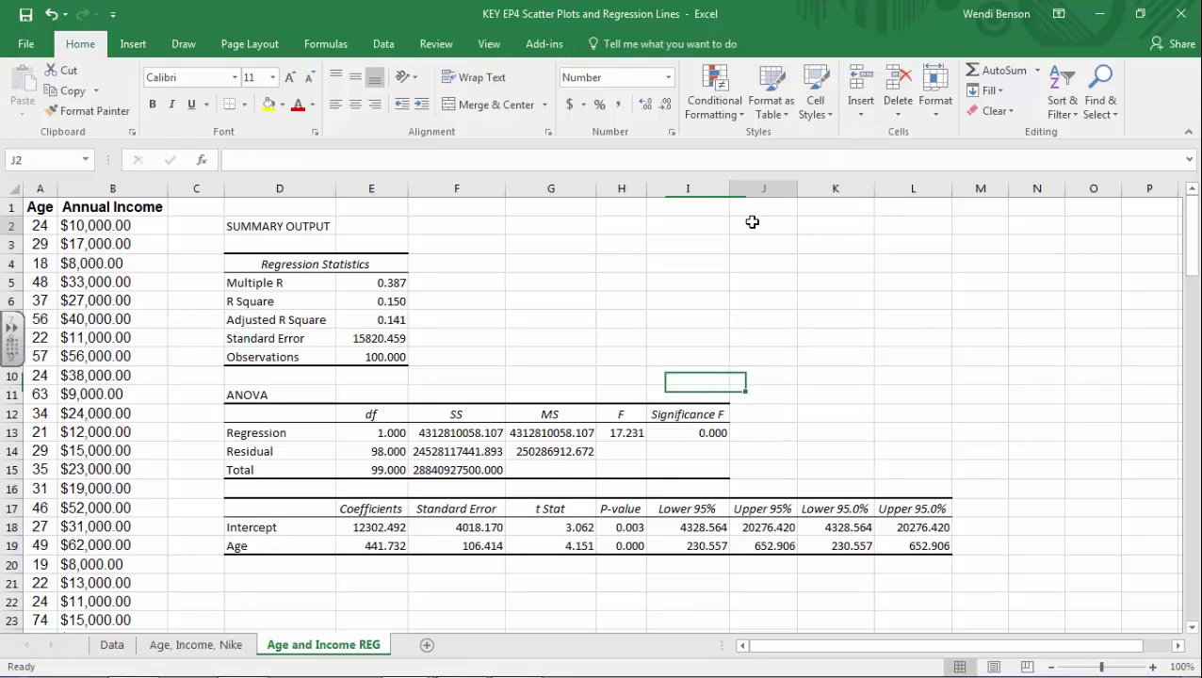
click(743, 211)
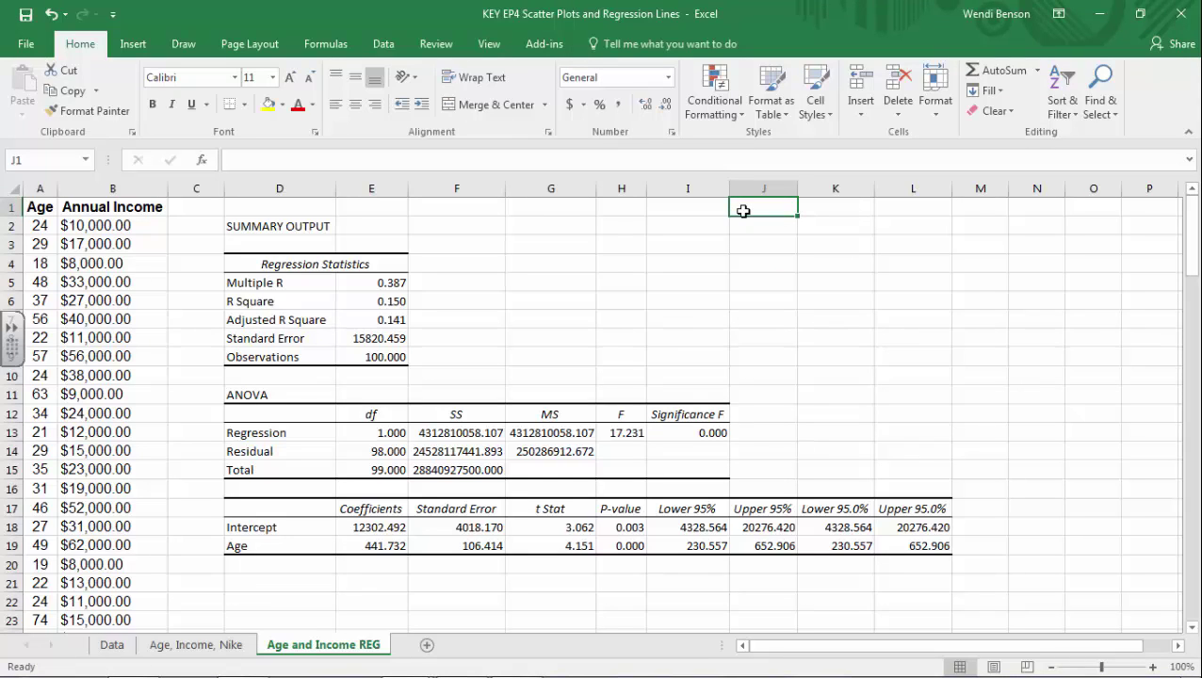
text(Age)
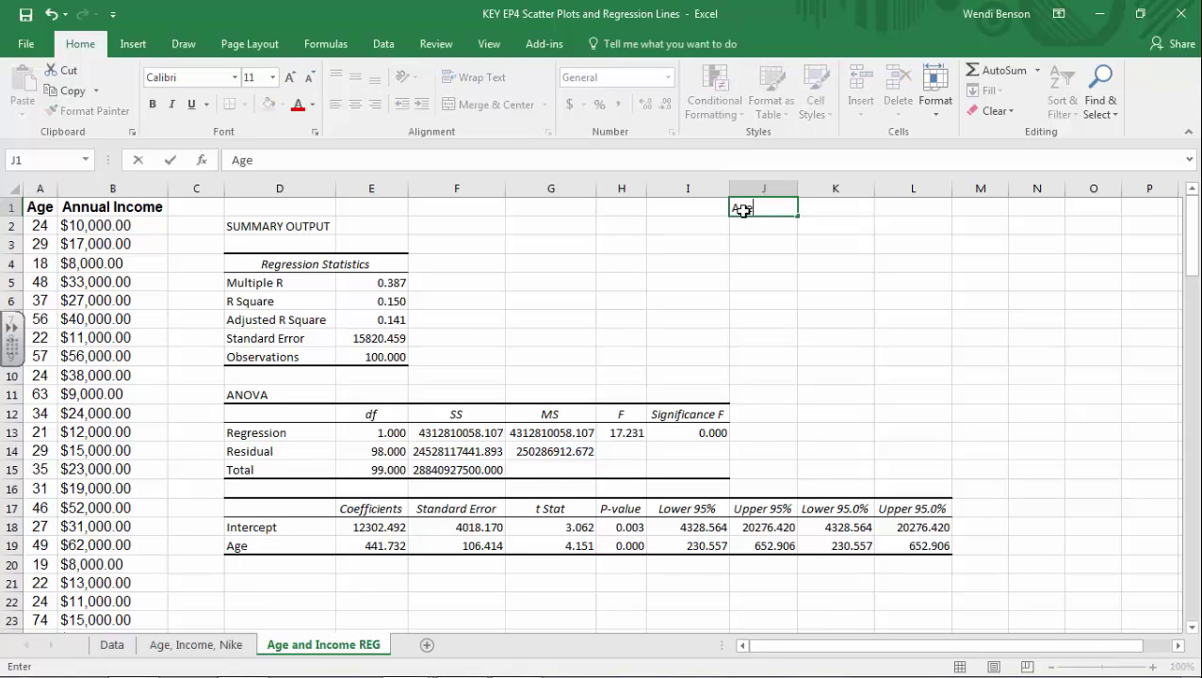
text( =)
key(Return)
List the ages 20, 30 and 40 in cells J2 to J4.
text(20)
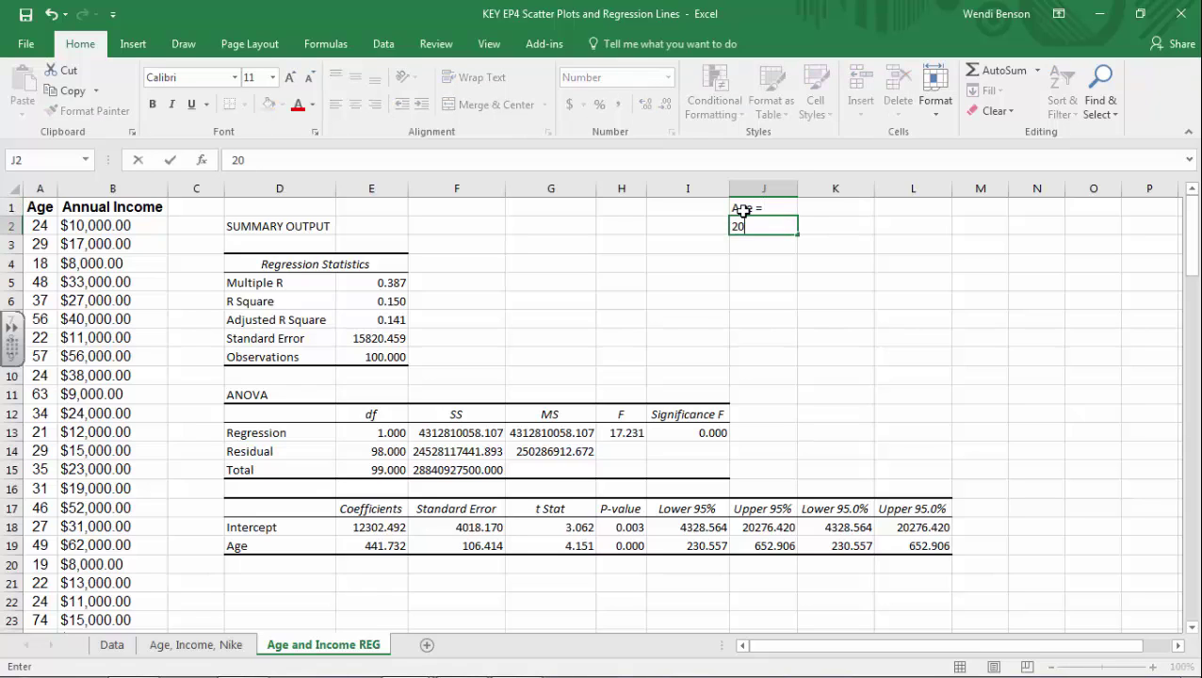
key(Return)
text(30)
key(Return)
text(40)
key(Return)
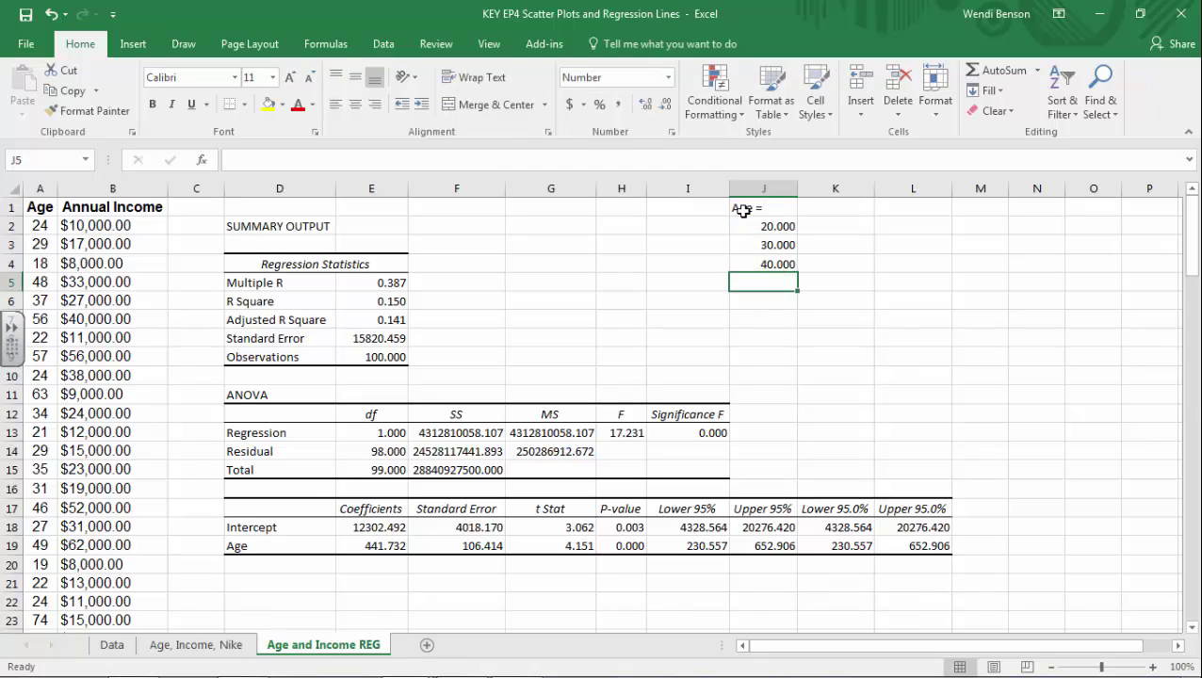
Enter the heading "Predicted Income" in cell K1 and fit the width of column K to it.
click(814, 207)
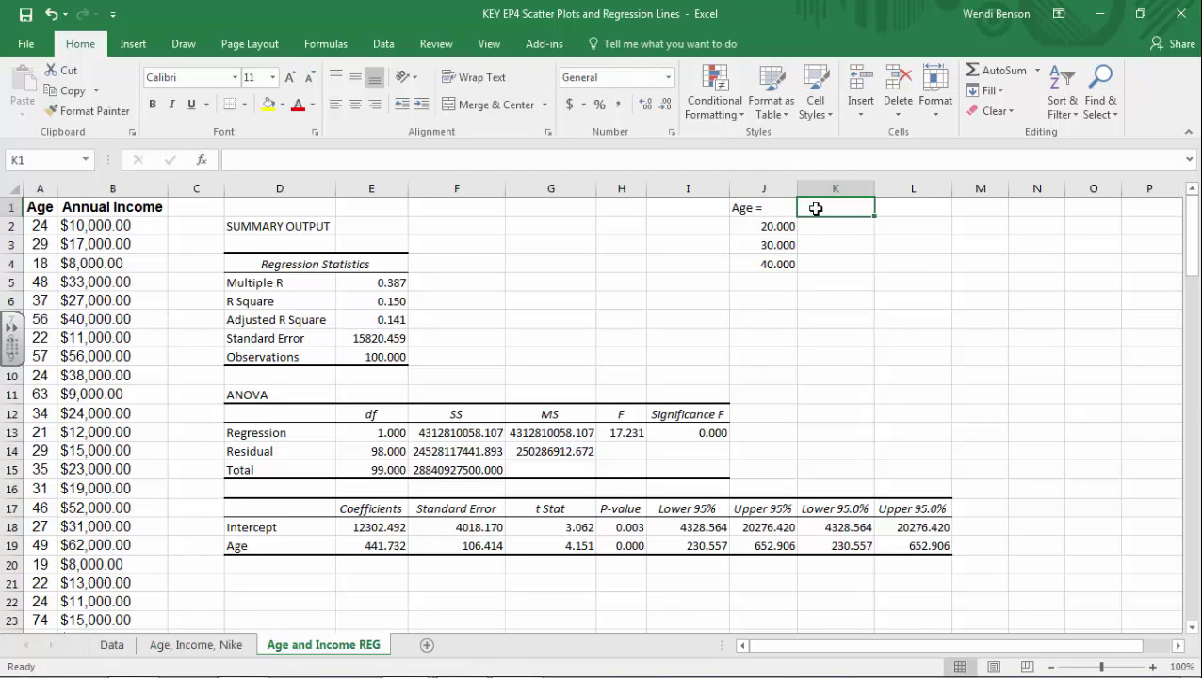
text(Predicted )
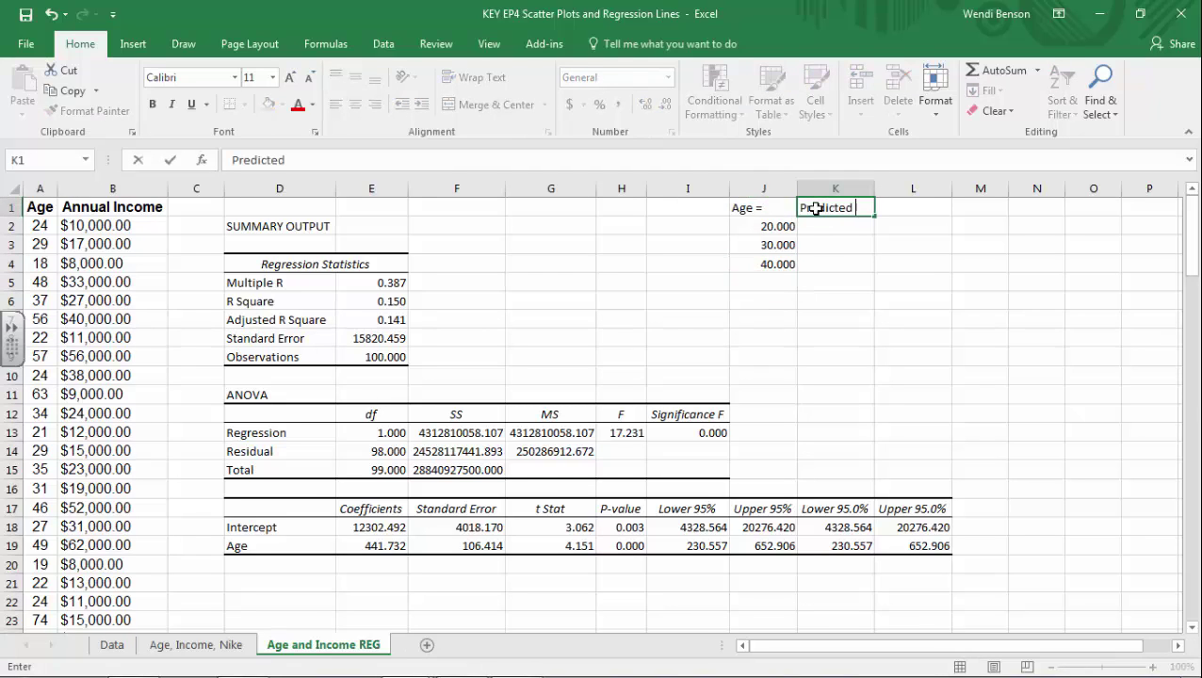
text(INcome)
key(BackSpace)
key(BackSpace)
key(BackSpace)
key(BackSpace)
key(BackSpace)
text(ncome)
key(Return)
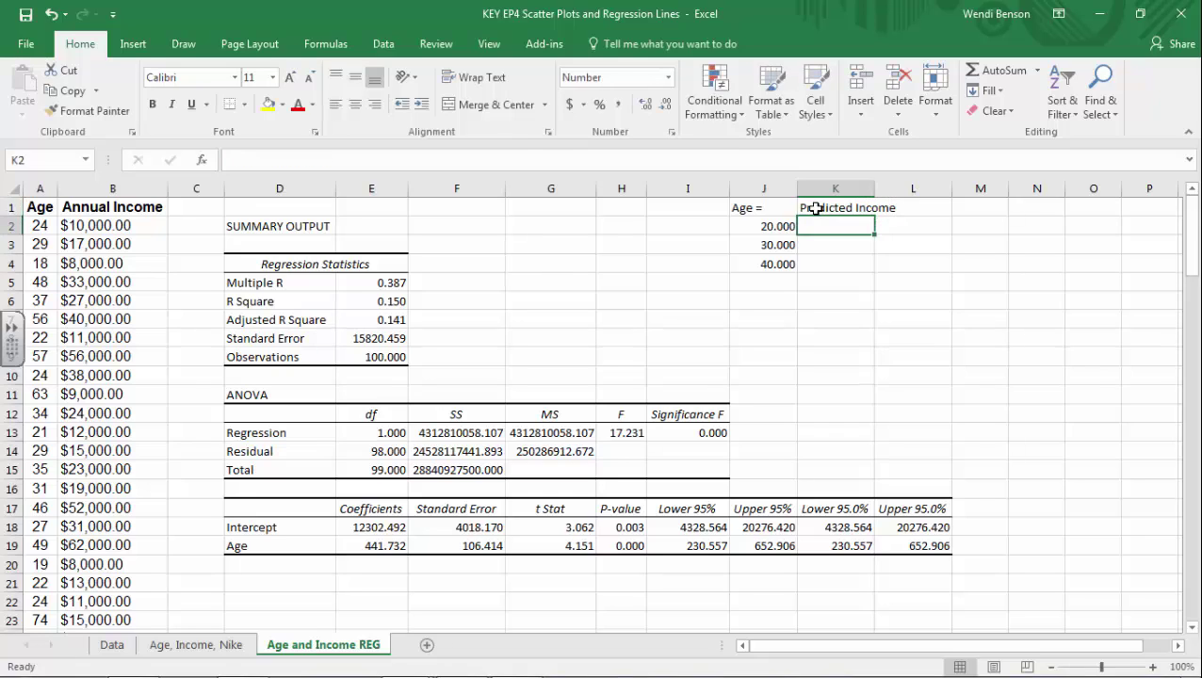
double_click(874, 188)
Remove the equals sign from the heading in J1 so that it reads "Age".
double_click(781, 207)
key(BackSpace)
key(BackSpace)
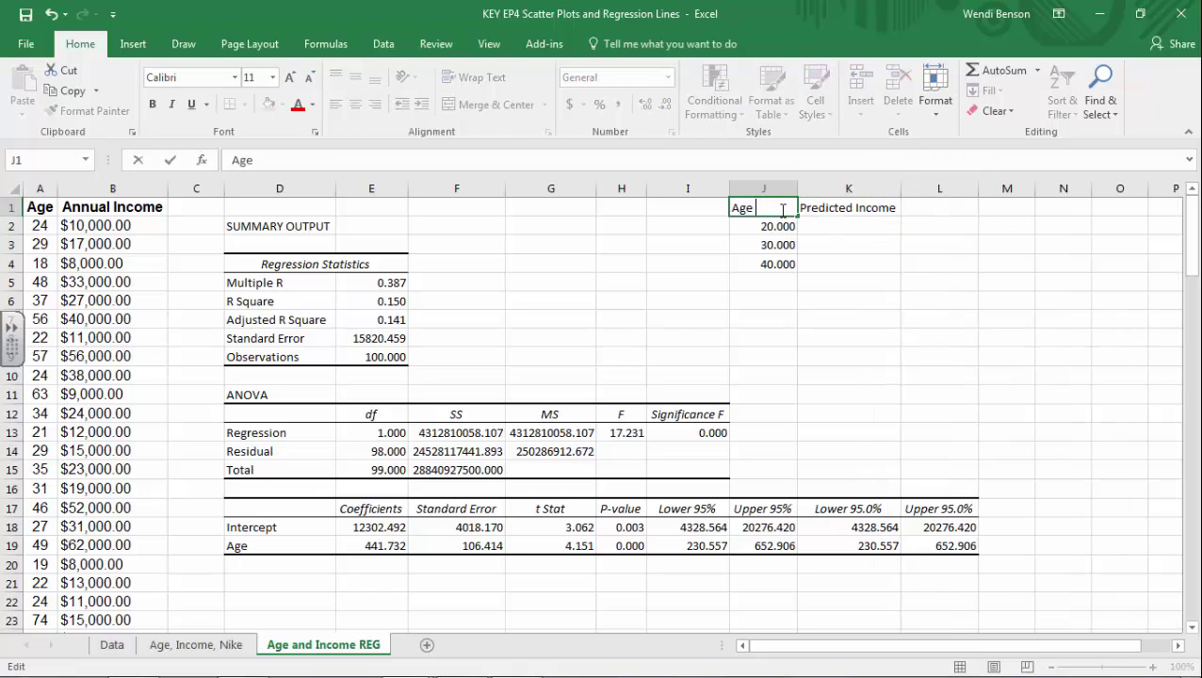
Start a formula in K2 that multiplies the Age coefficient, as absolute reference $E$19, by the age in J2.
click(845, 228)
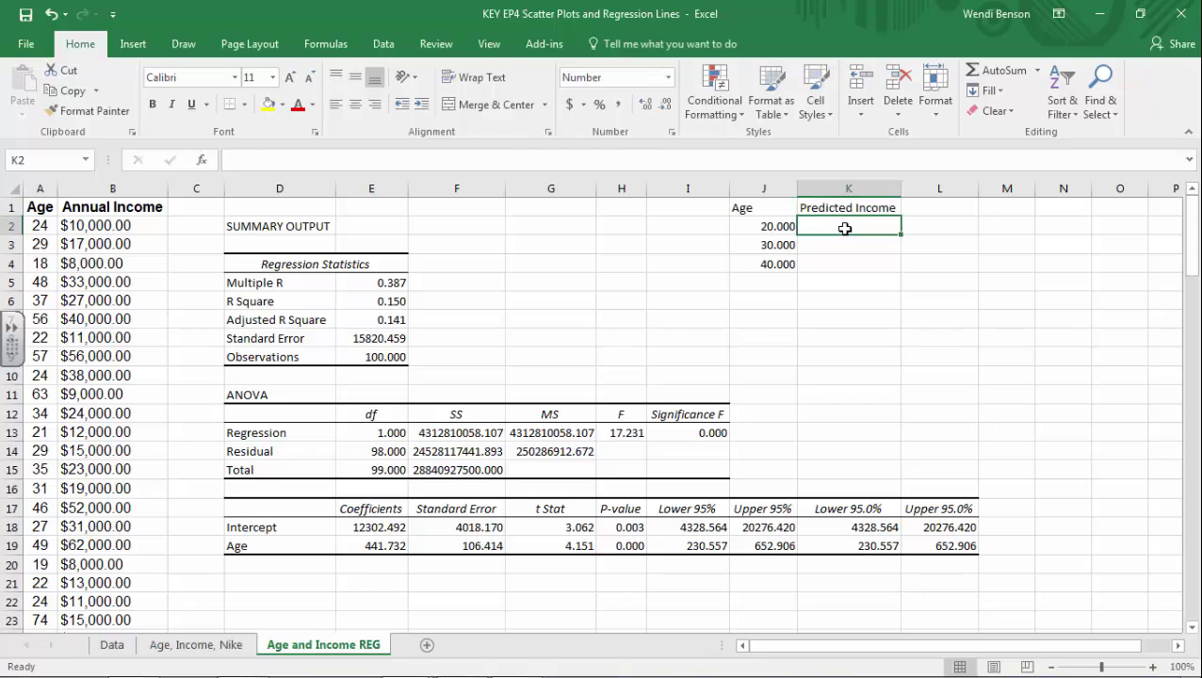
text(=)
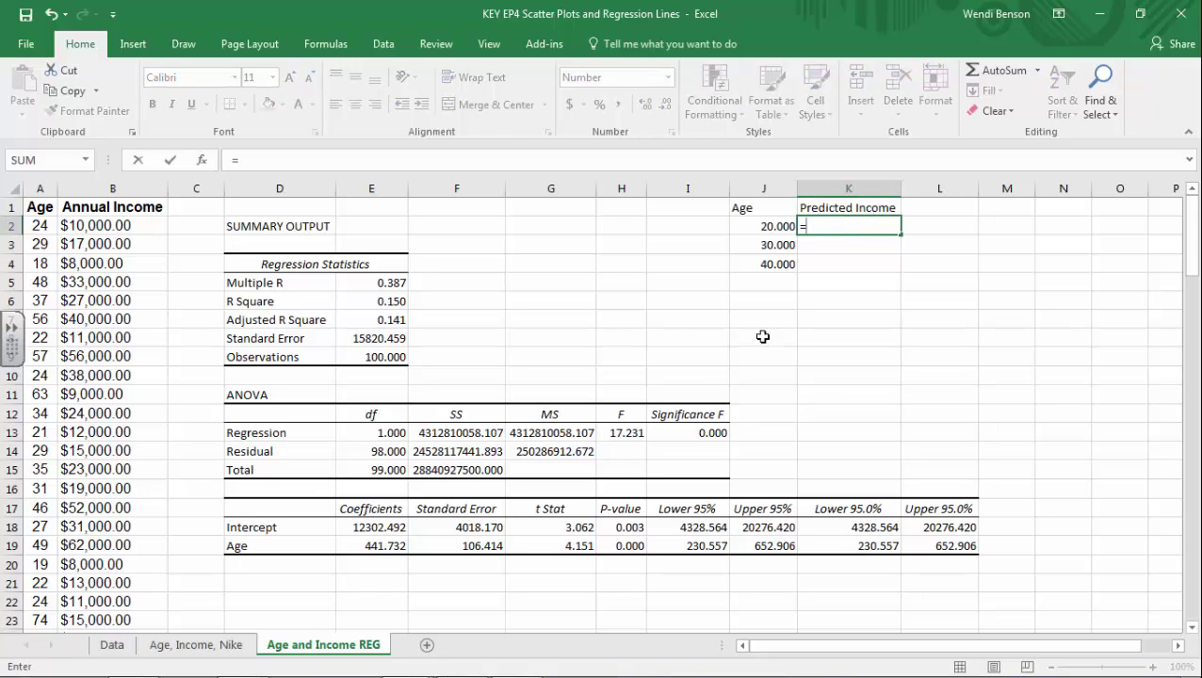
click(376, 547)
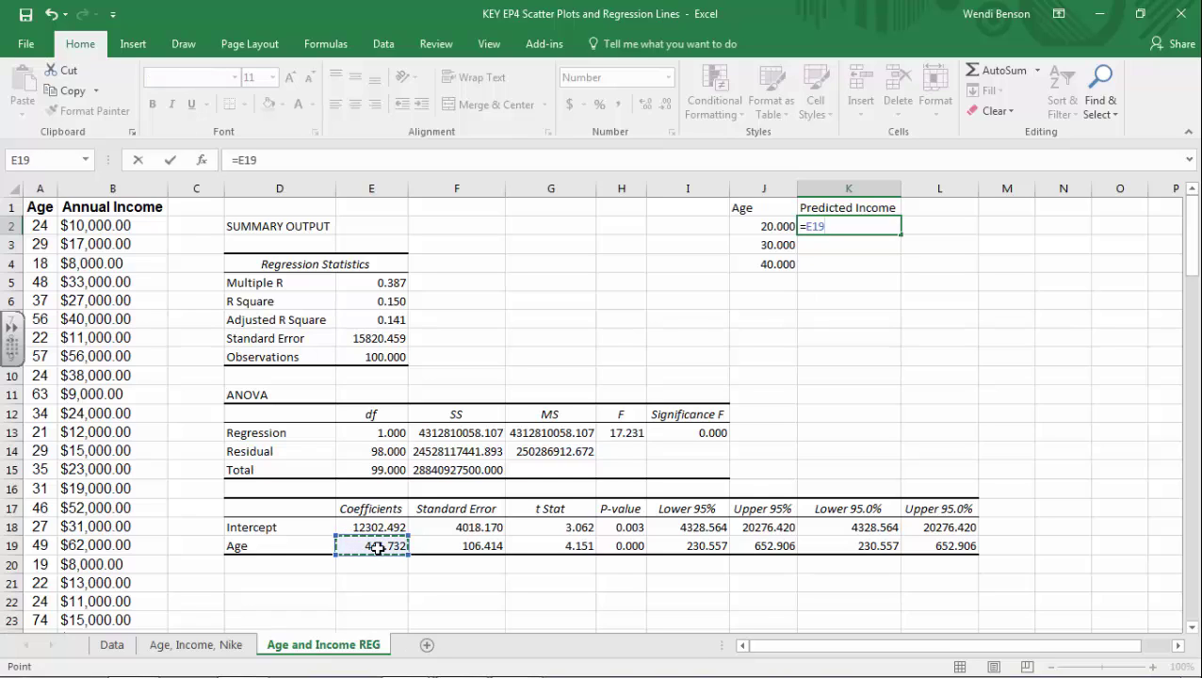
key(F4)
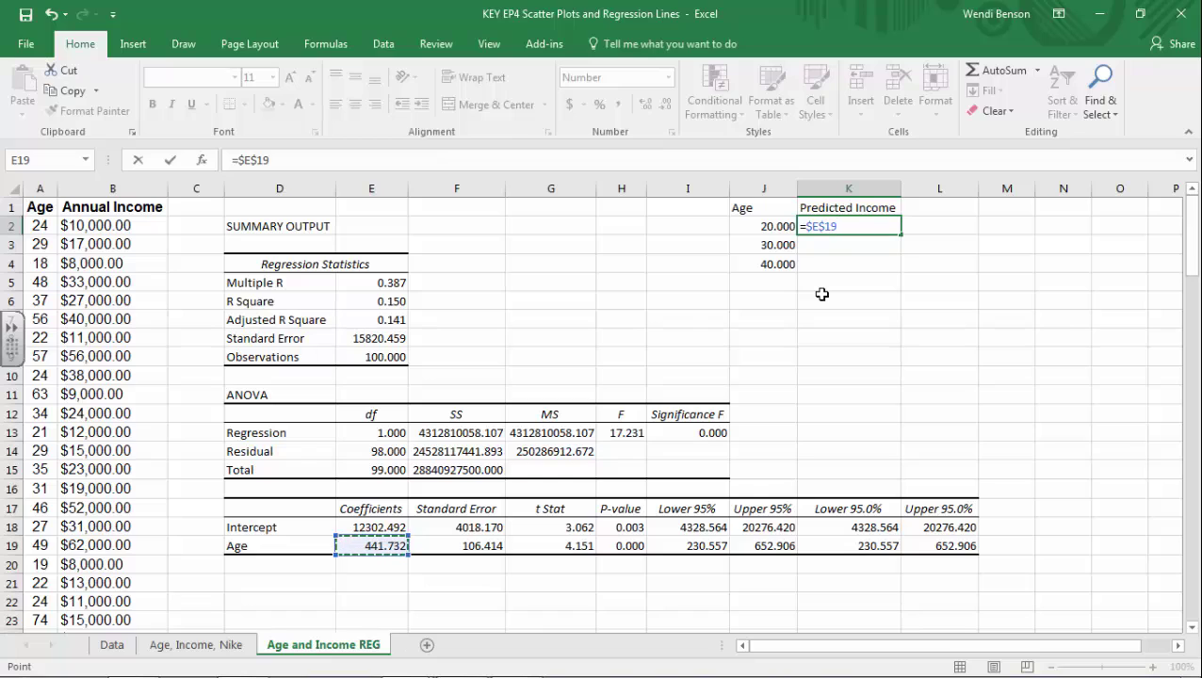
text(*)
click(783, 227)
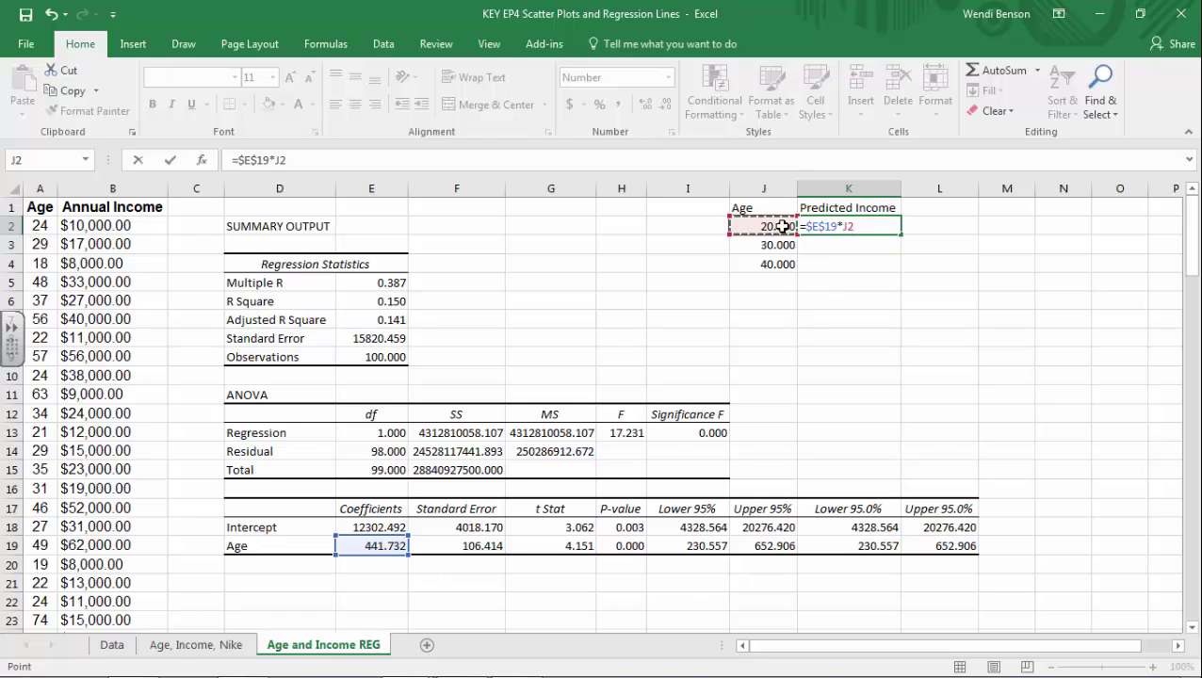
Enclose the product in parentheses and add the absolute Intercept reference, completing K2 as =($E$19*J2)+$E$18.
text())
click(803, 227)
text(()
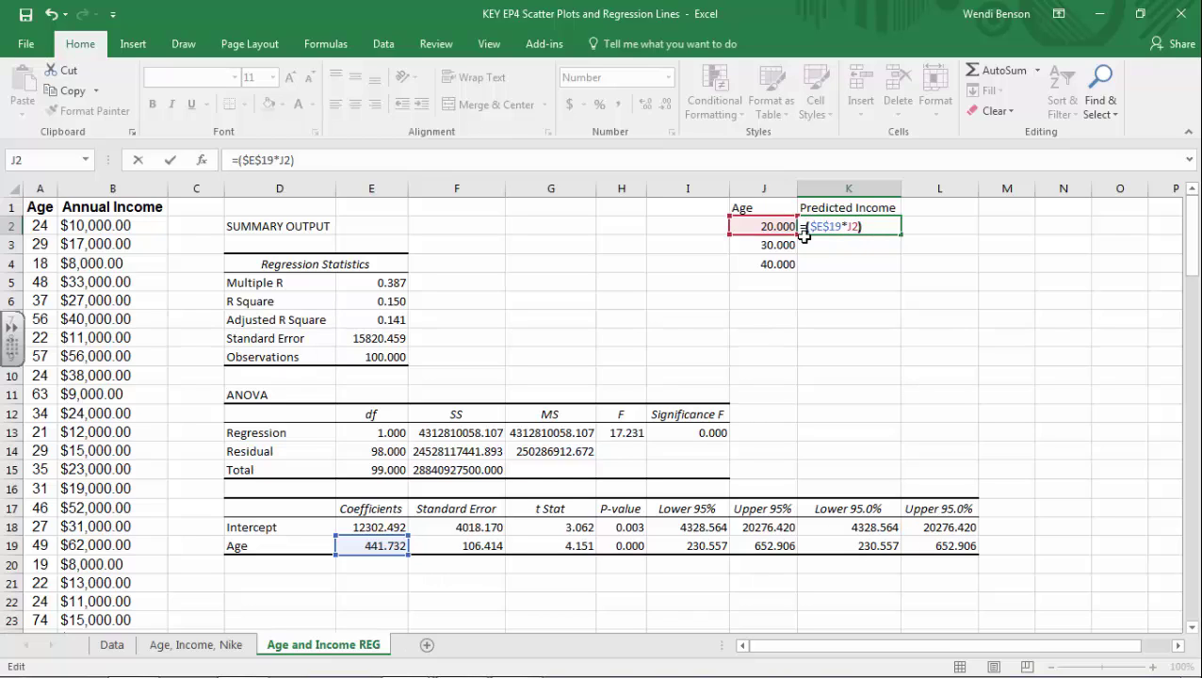
click(876, 227)
text(+)
click(387, 529)
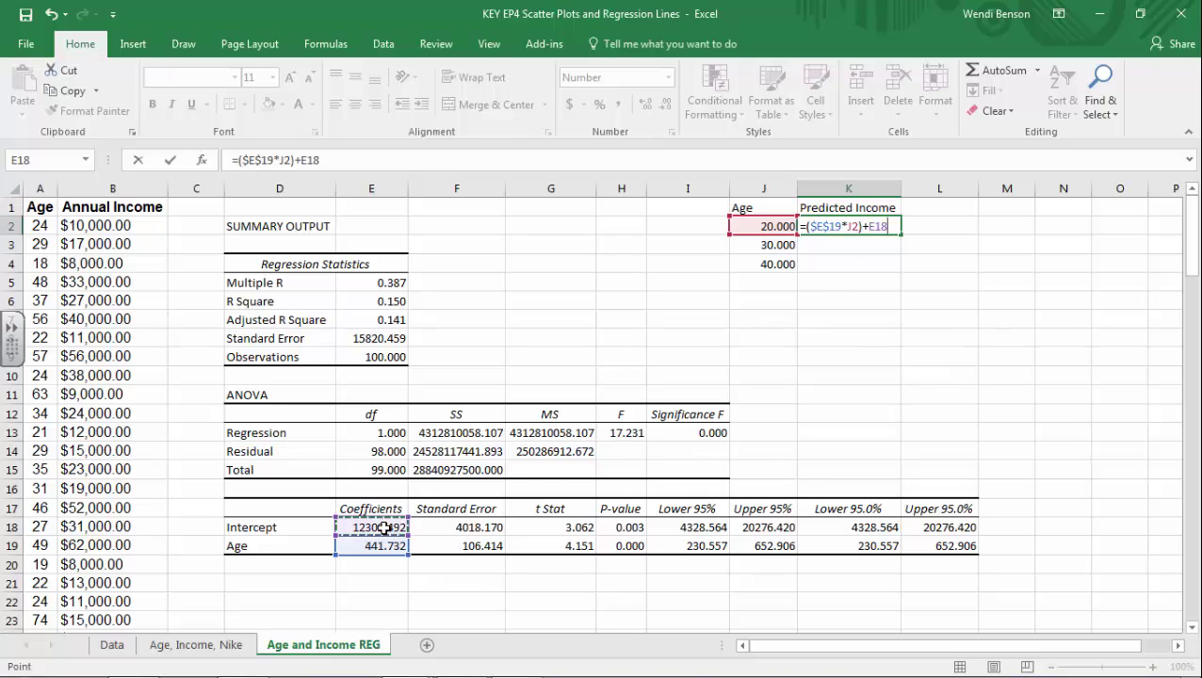
key(F4)
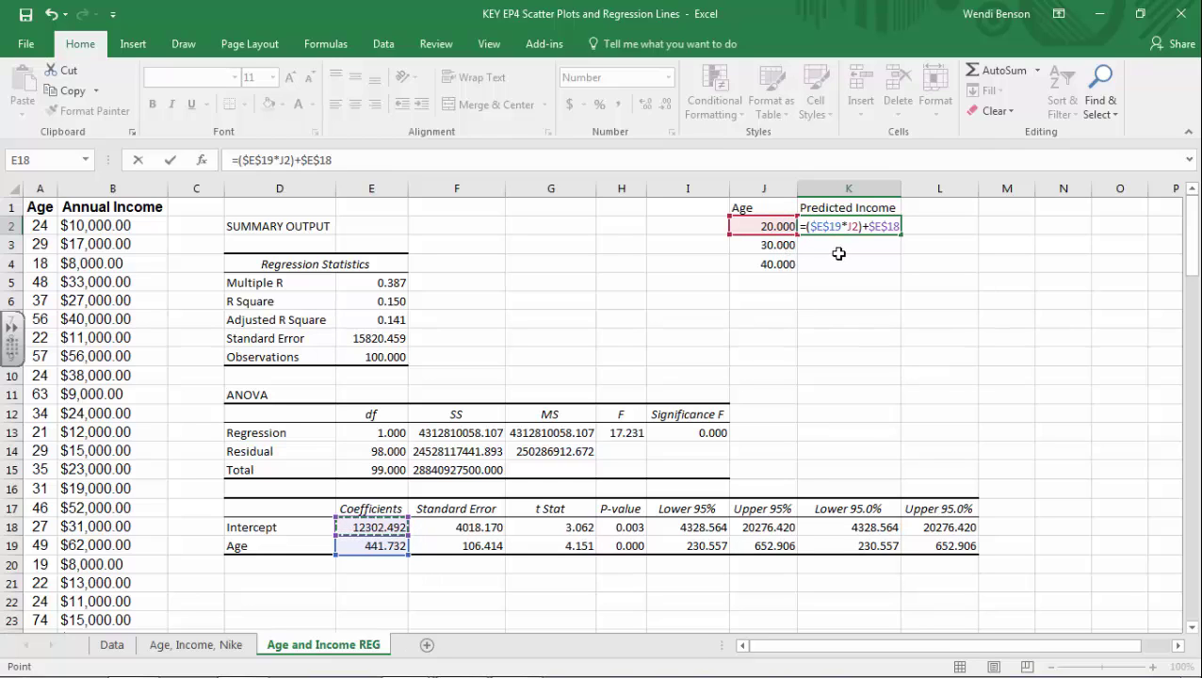
key(Return)
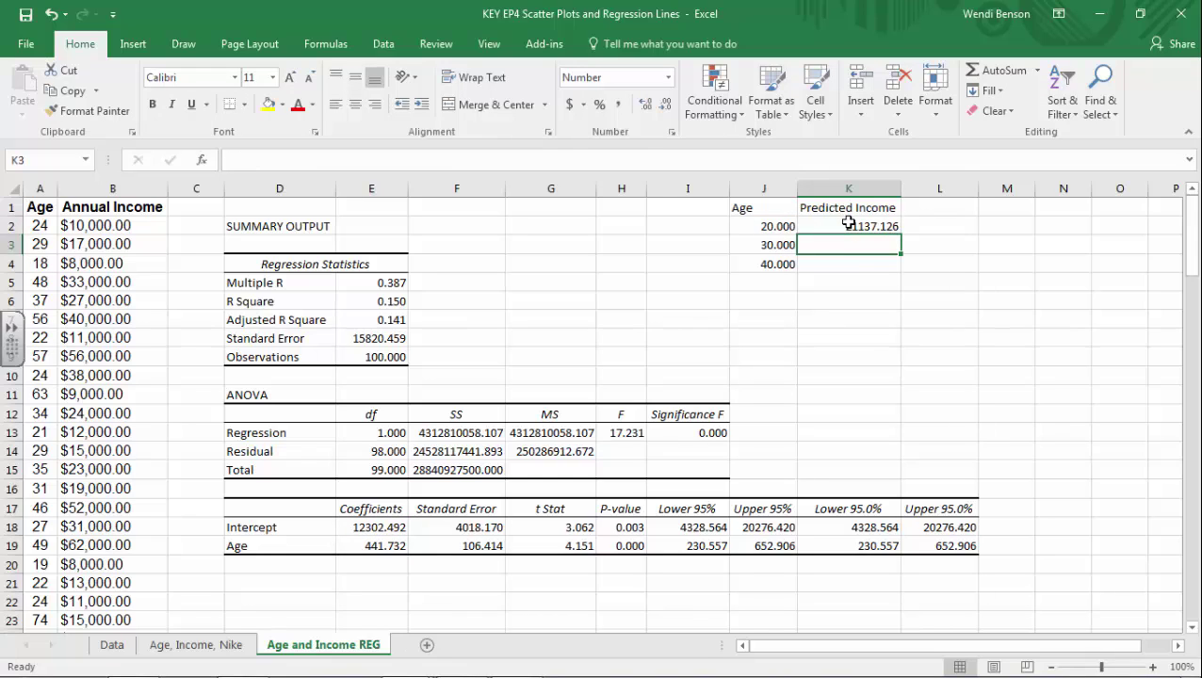
Fill the predicted income formula from K2 down to K4 and format K2:K4 as Currency with 2 decimal places.
click(878, 227)
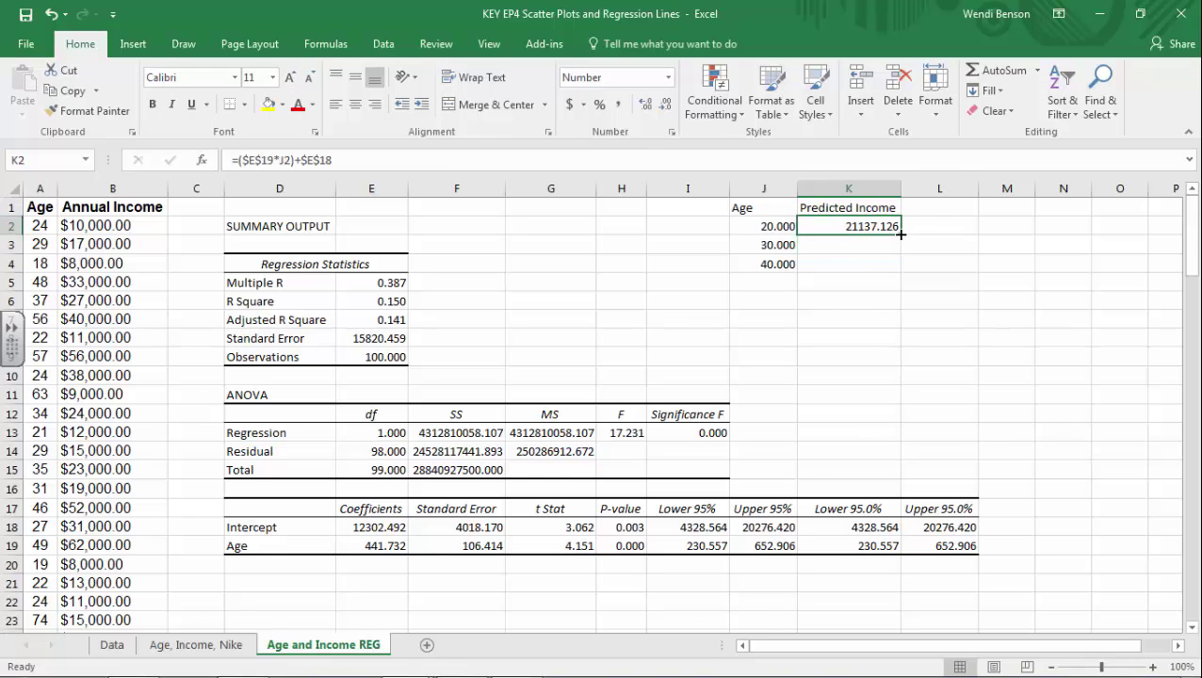
drag(900, 234, 902, 272)
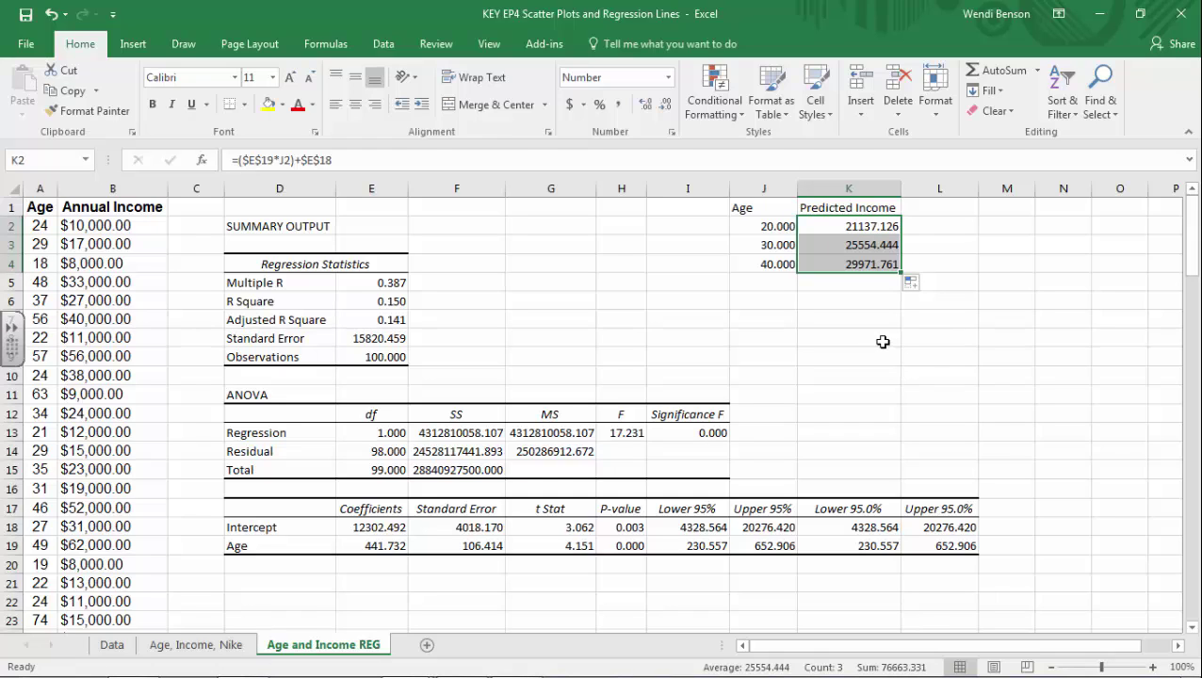
right_click(846, 243)
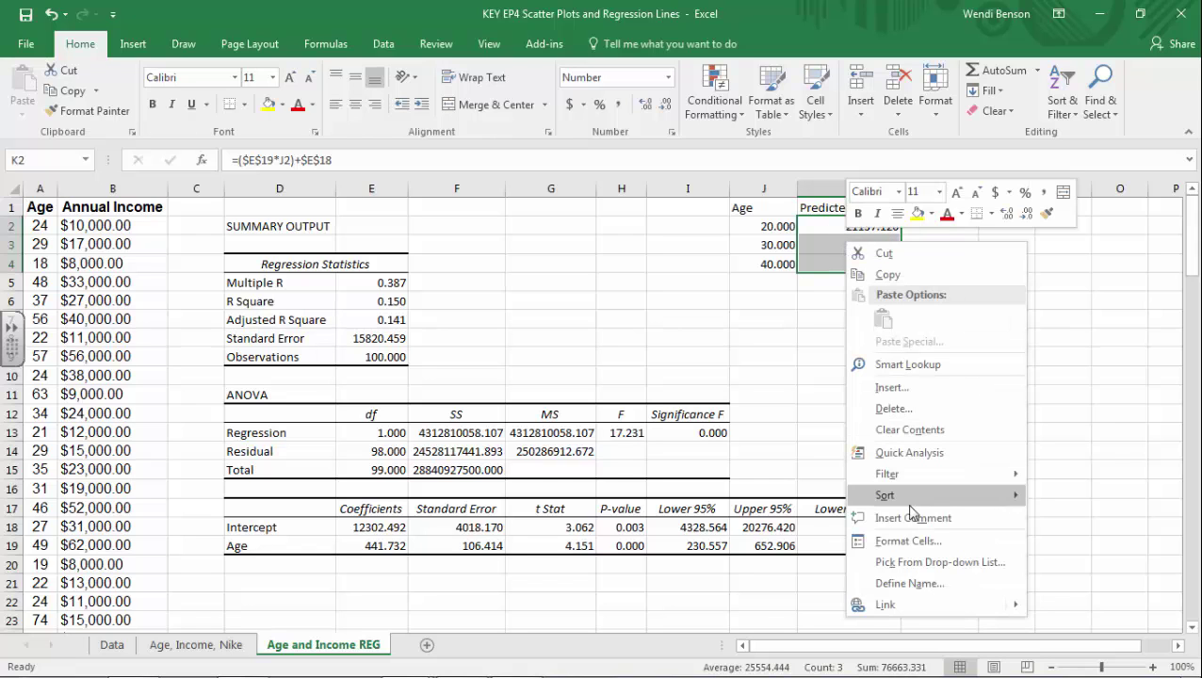
click(907, 541)
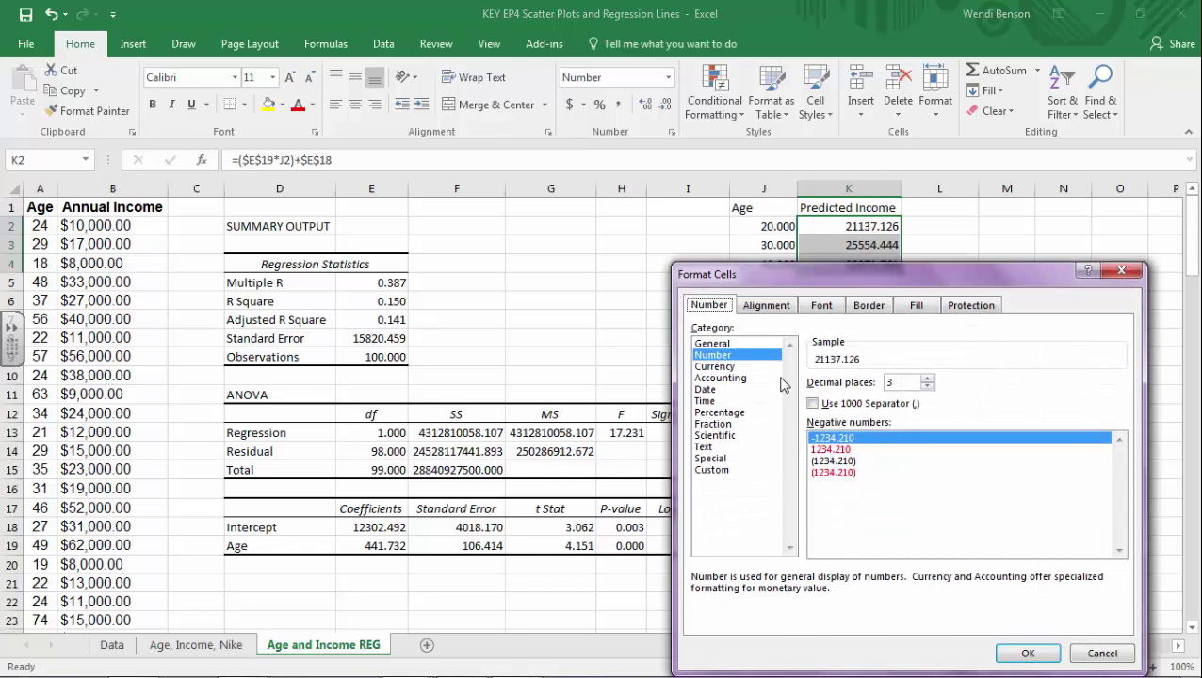
click(719, 366)
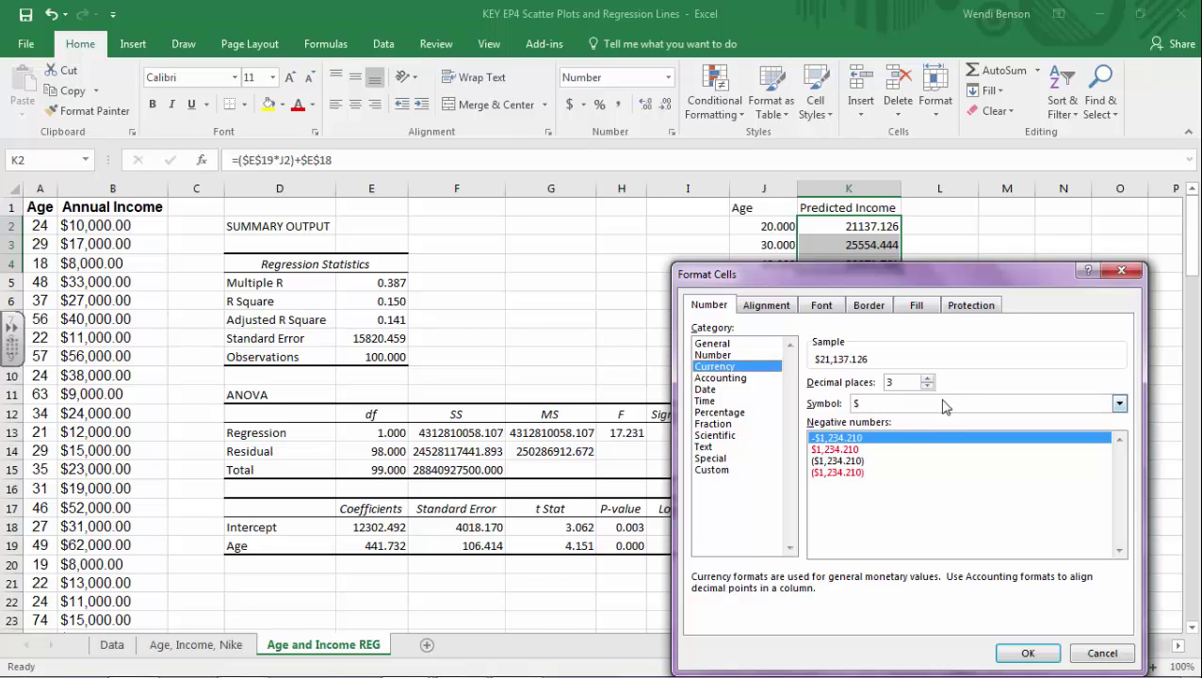
click(927, 386)
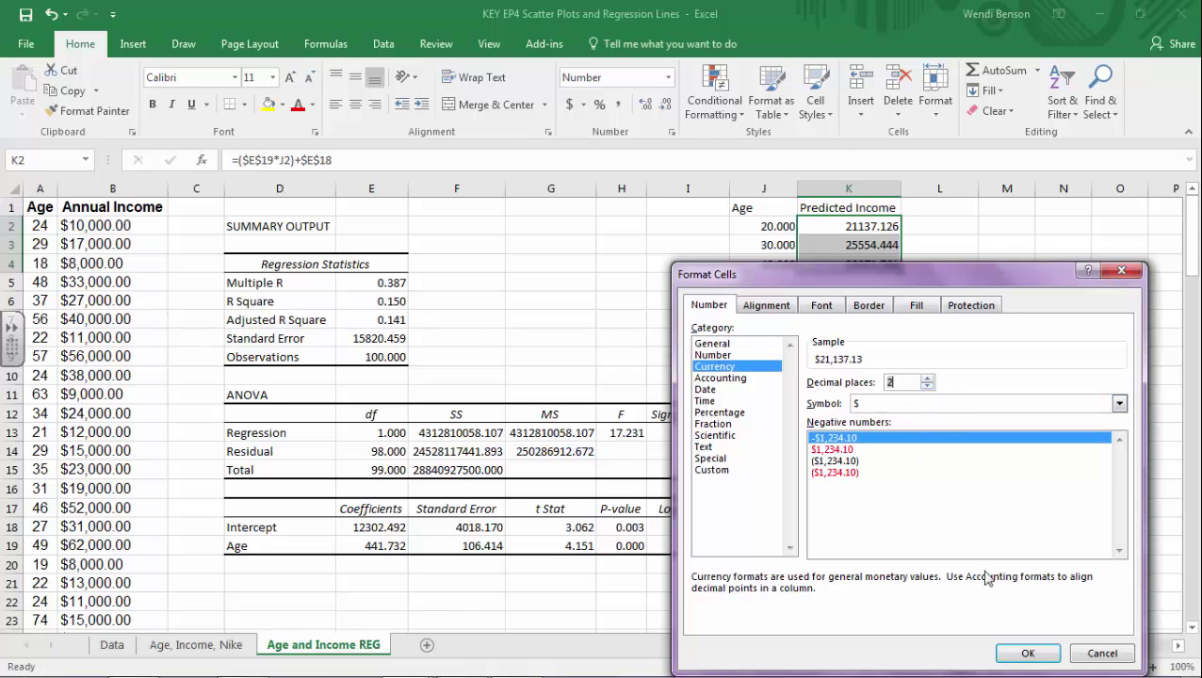
click(1028, 653)
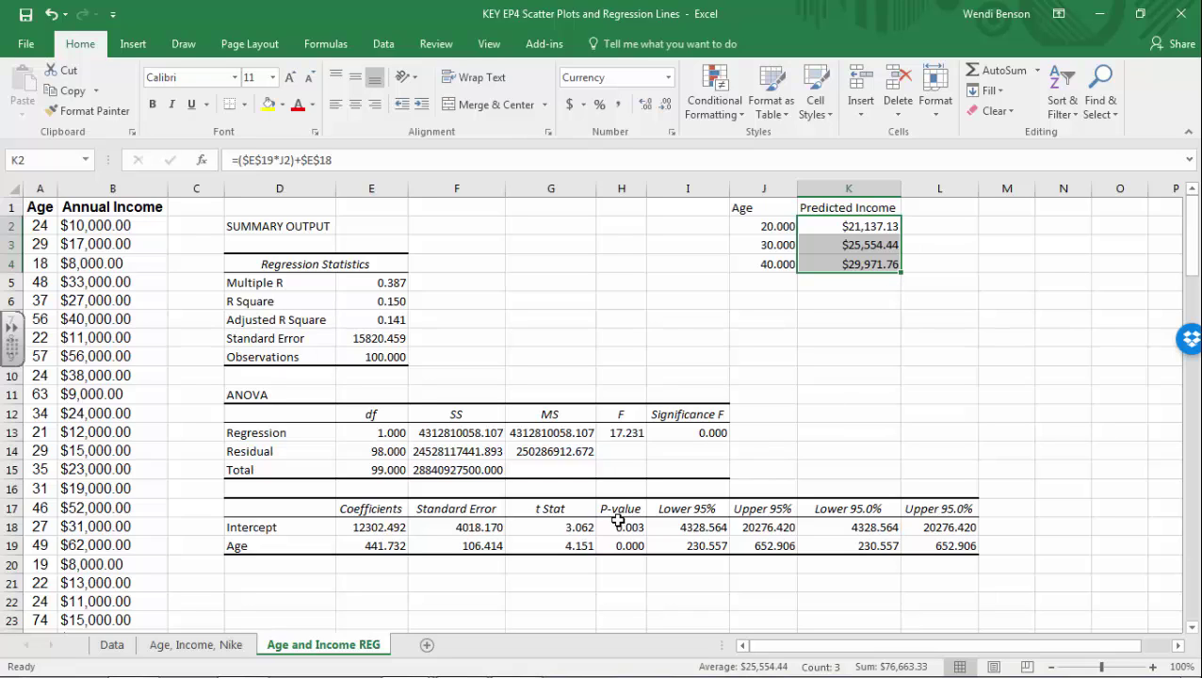
Calculate the income change for ten years of age in I6 with the formula =E19*10.
click(377, 547)
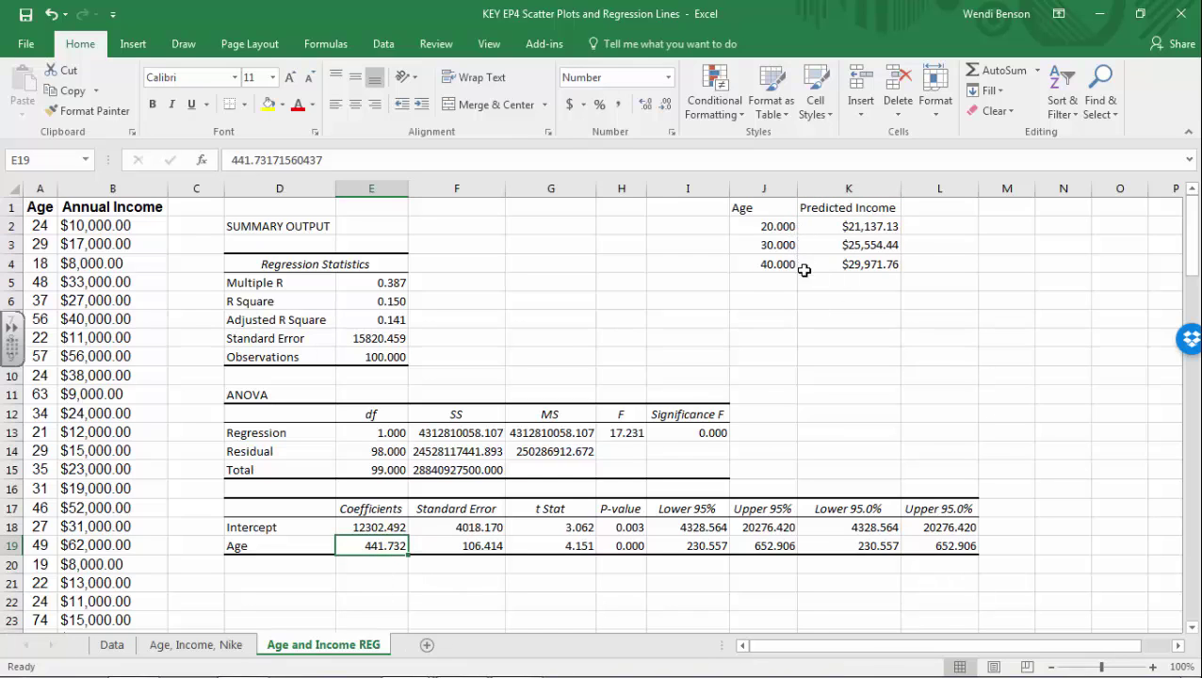
click(657, 306)
text(=)
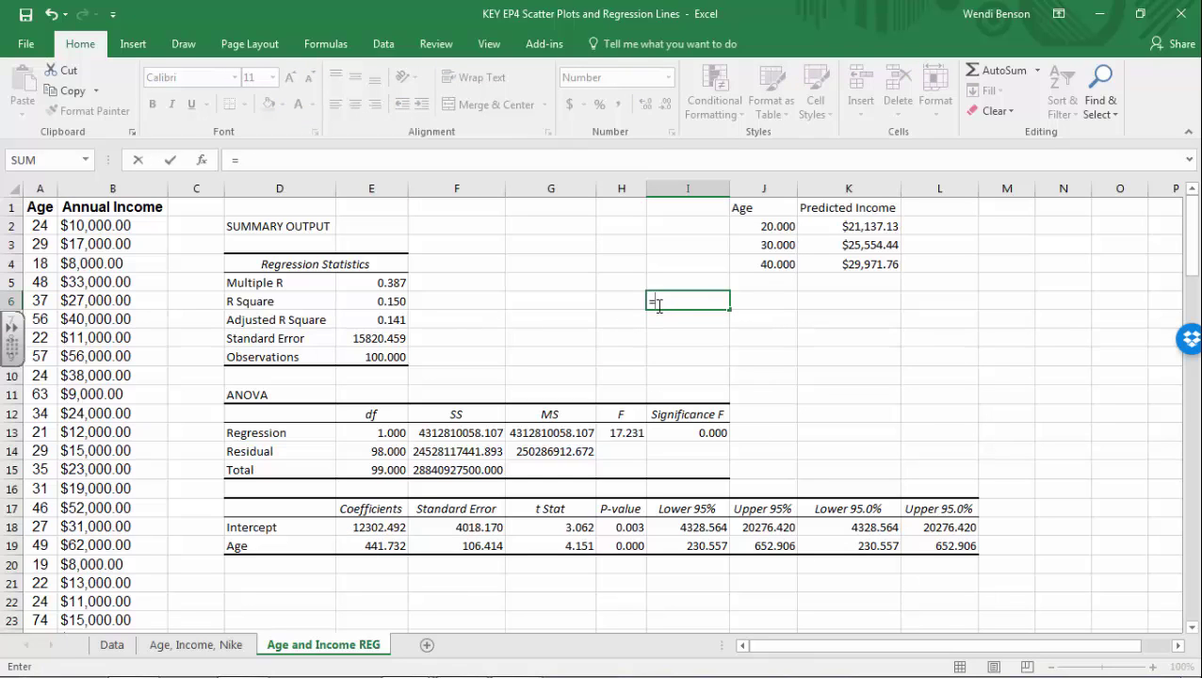
click(365, 544)
text(*10)
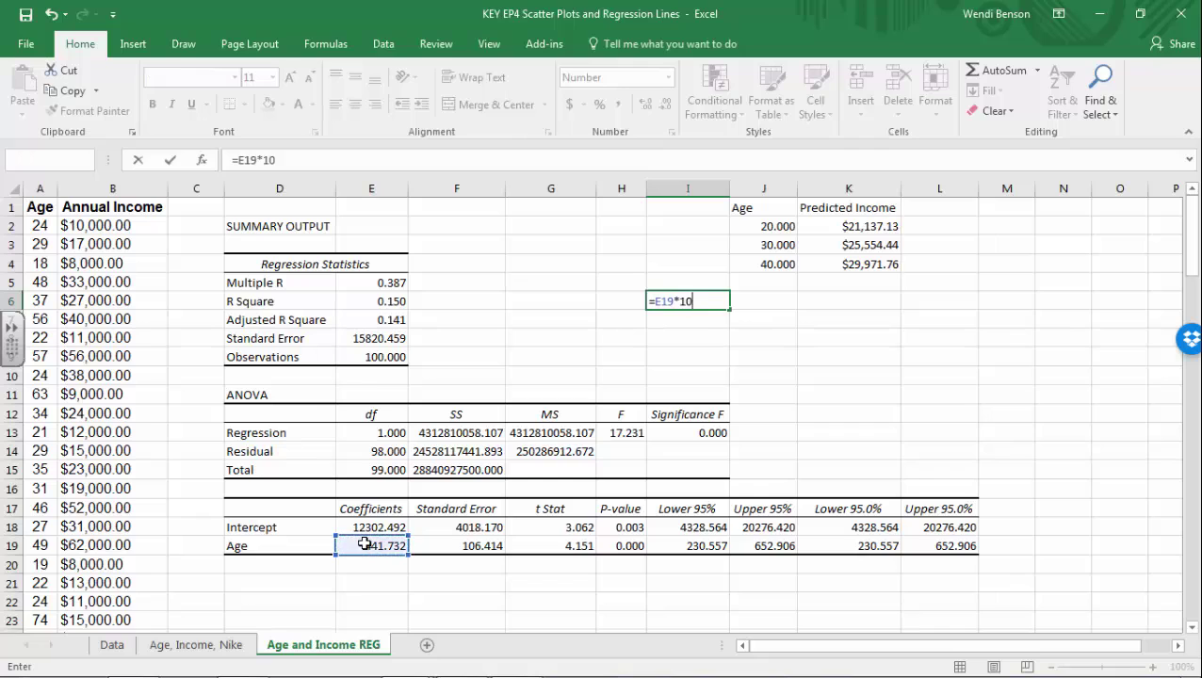
key(Return)
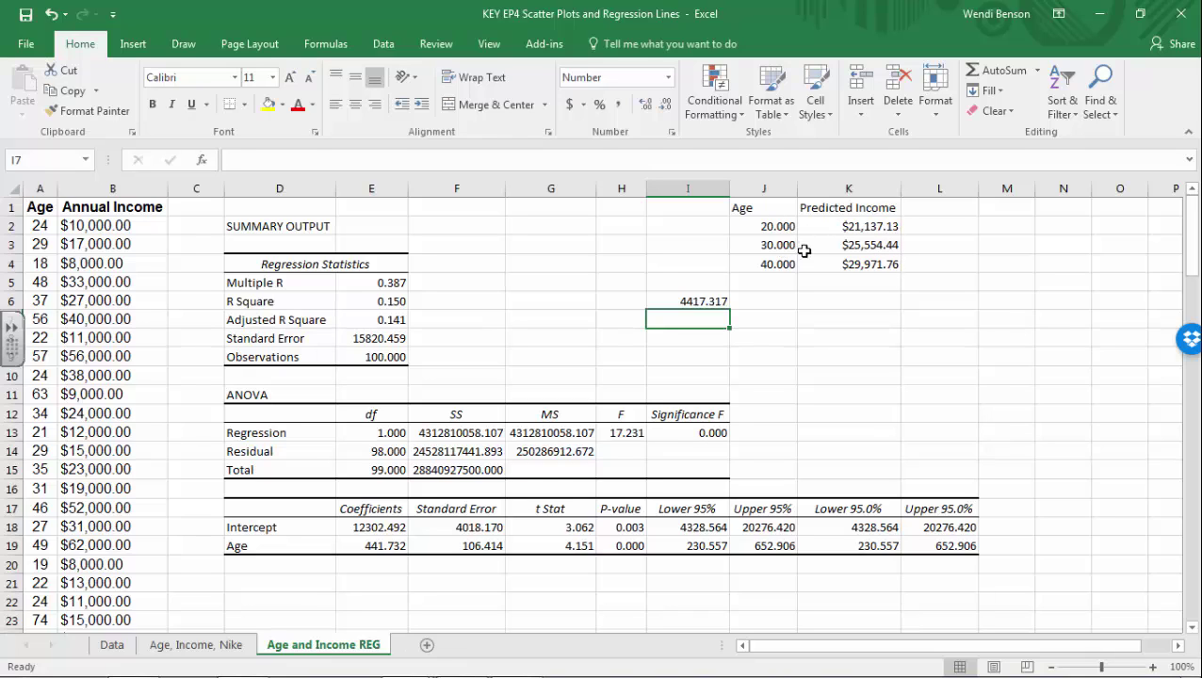
Calculate the difference between the predicted incomes for ages 30 and 20 in L2 with the formula =K3-K2.
click(945, 226)
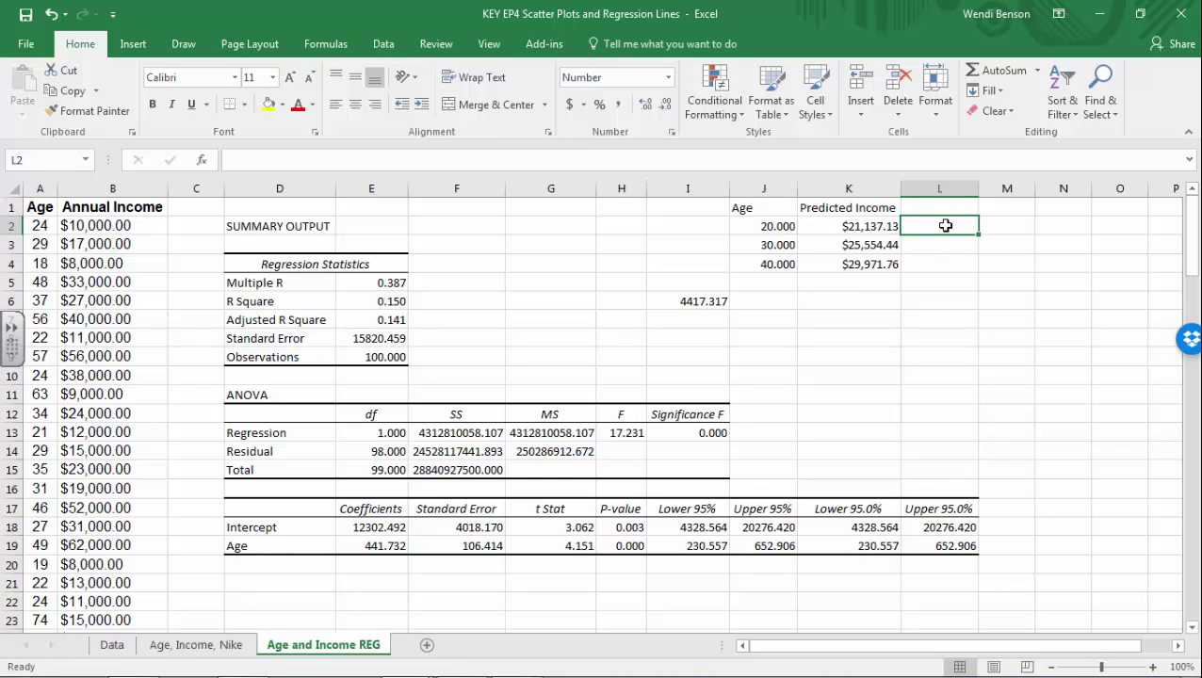
text(=)
click(876, 225)
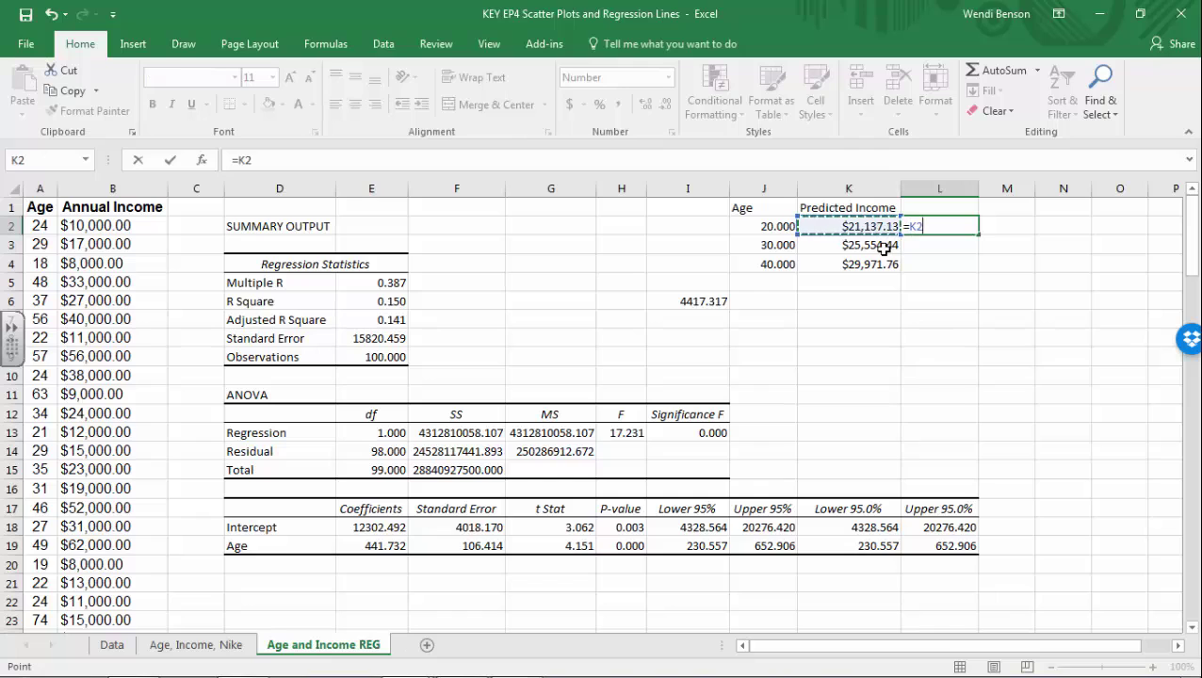
key(BackSpace)
text(3-)
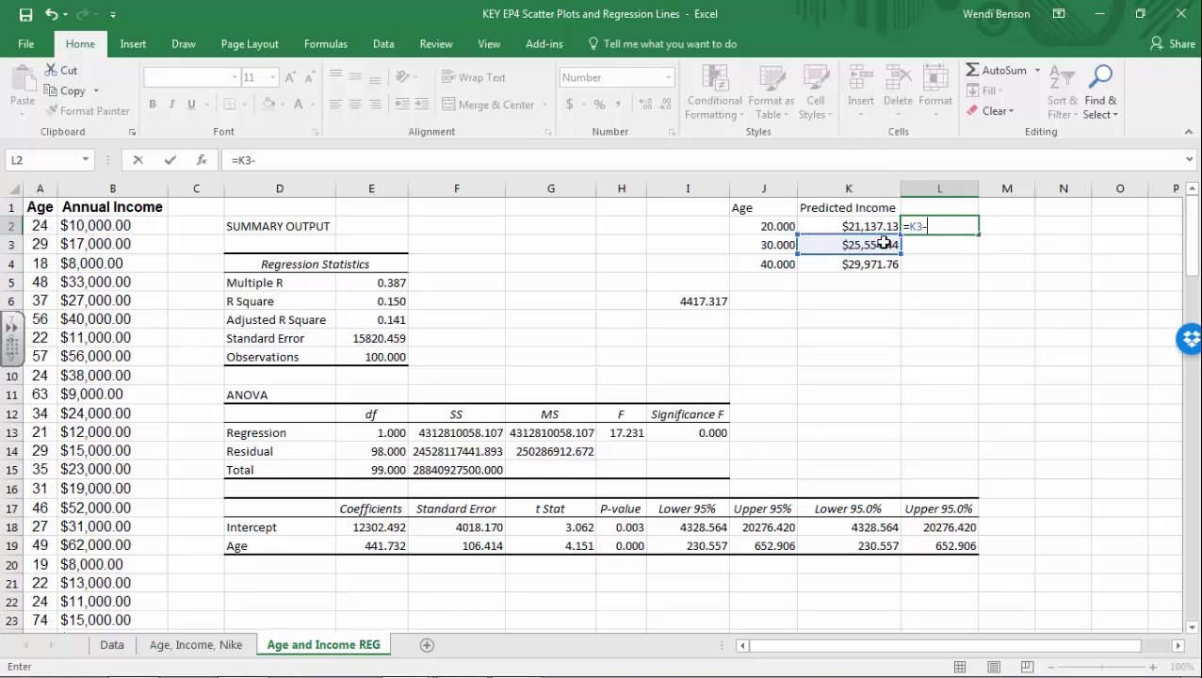
click(878, 227)
key(Return)
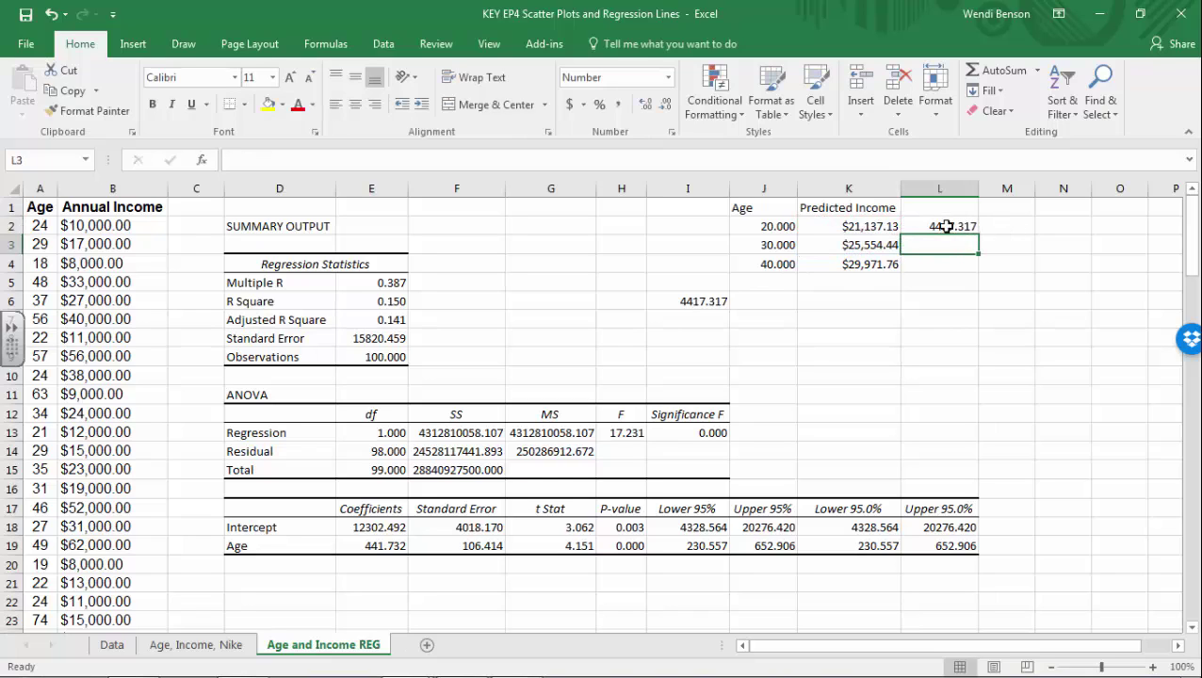
Calculate the difference between the predicted incomes for ages 40 and 30 in L4 with the formula =K4-K3.
click(382, 550)
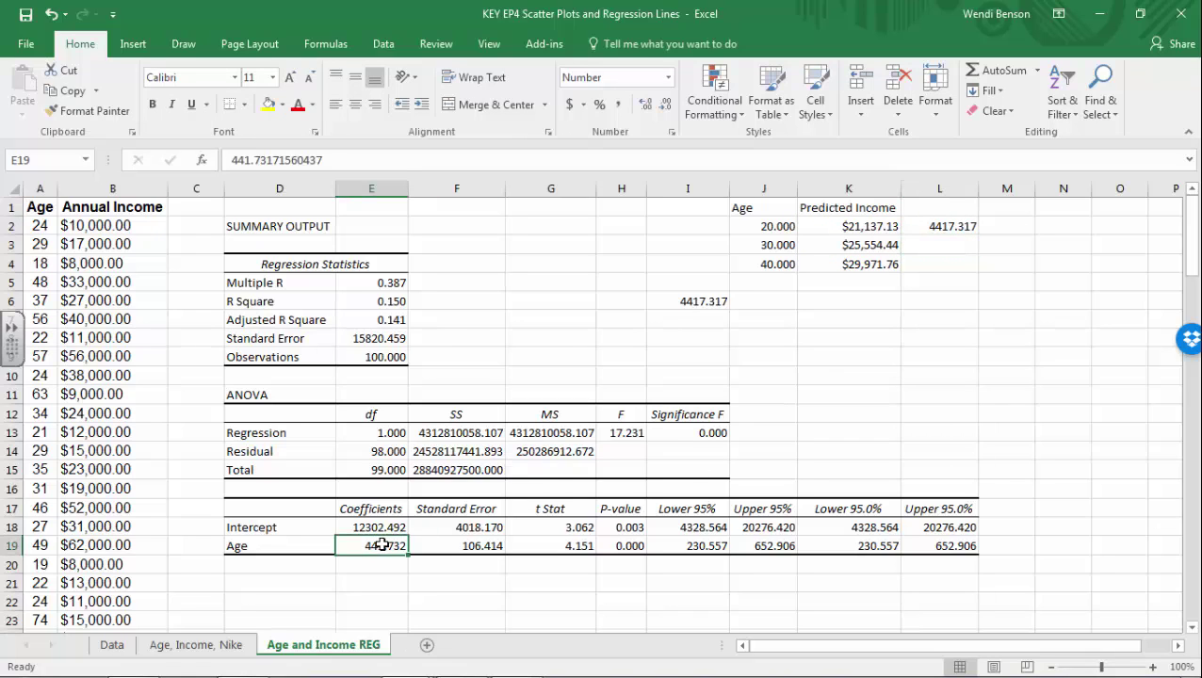
click(693, 301)
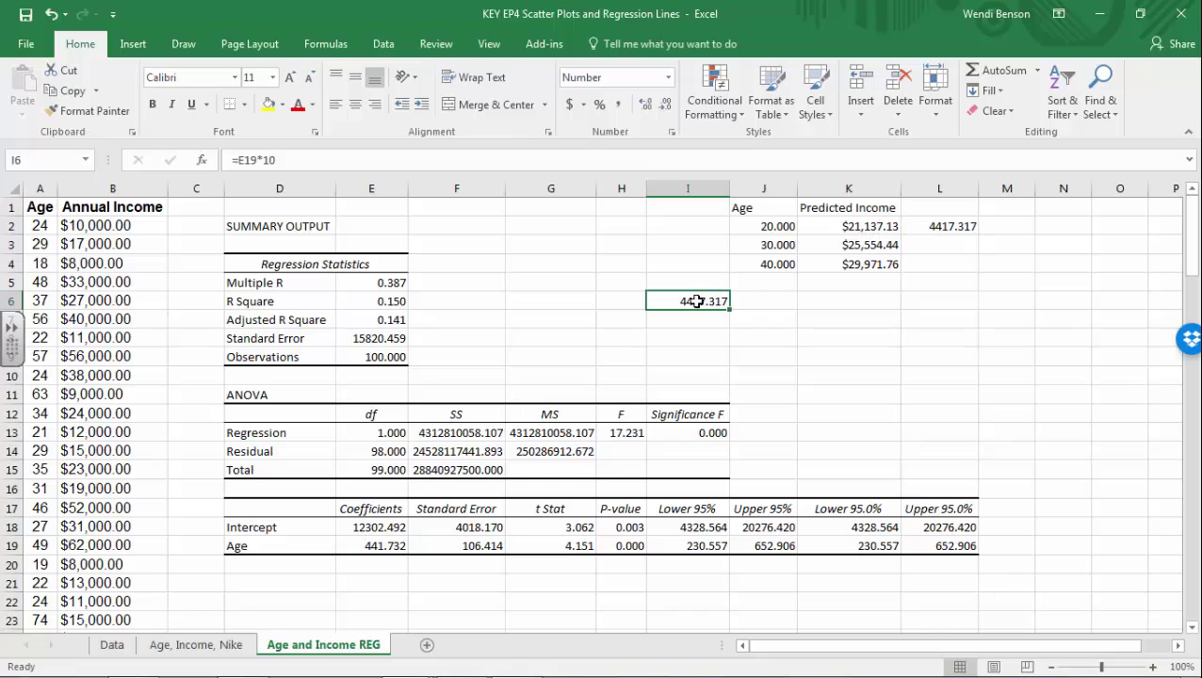
click(917, 262)
text(=)
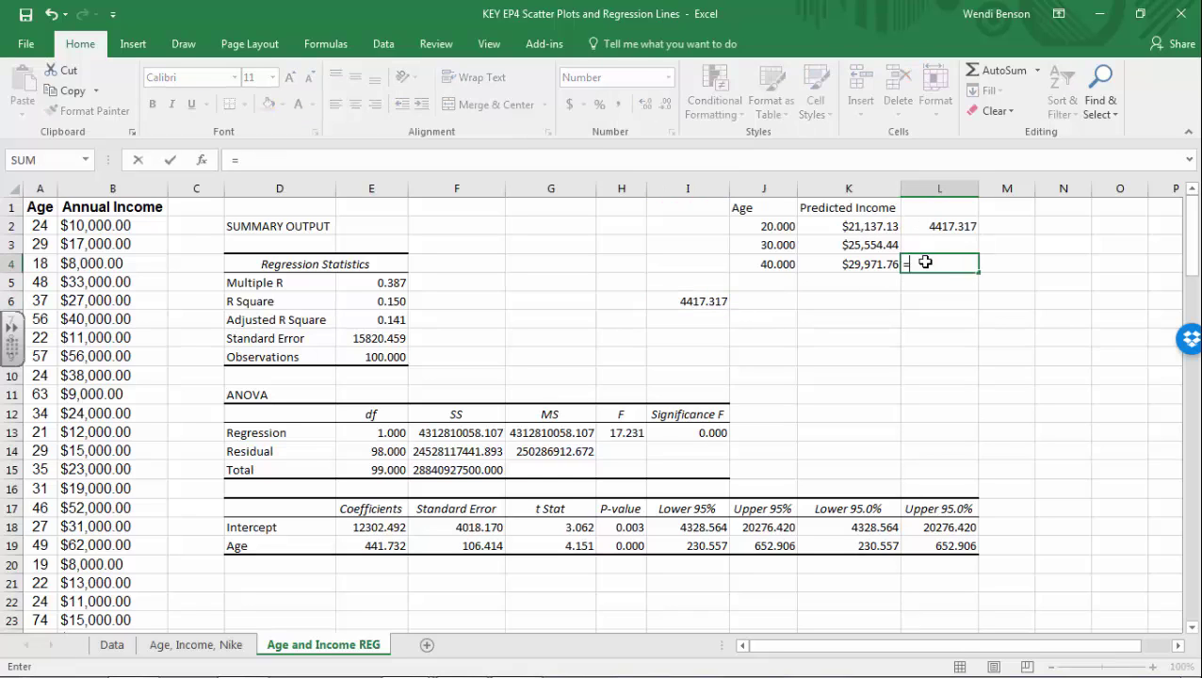
click(876, 264)
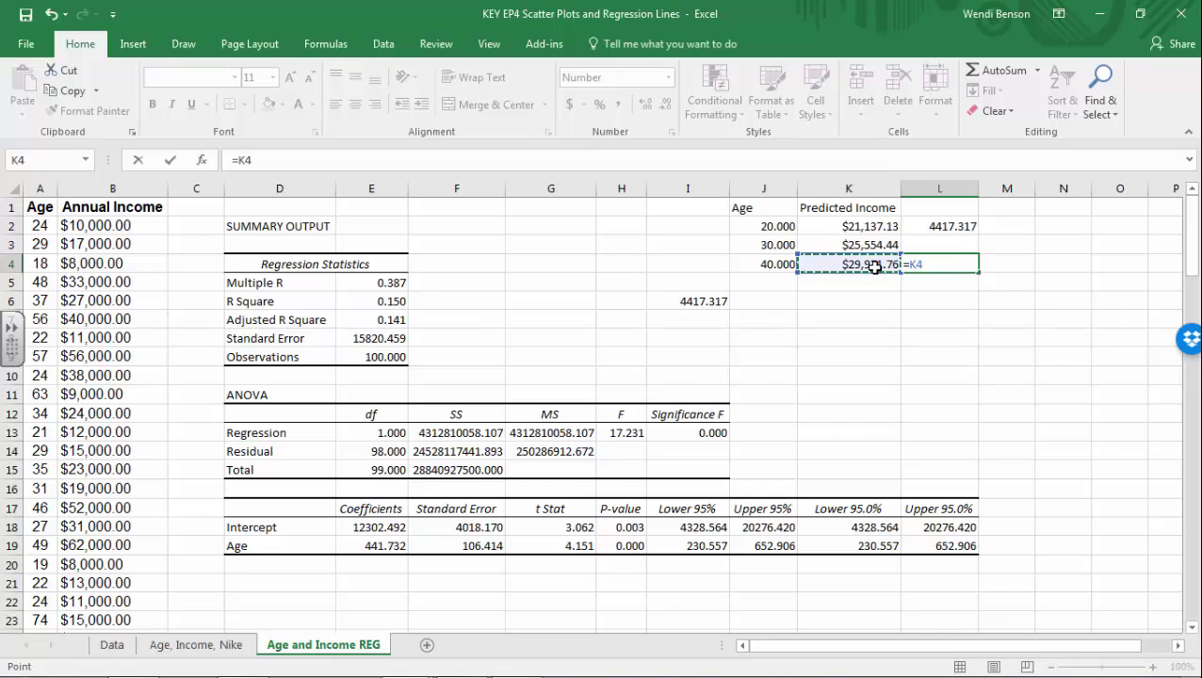
text(-)
click(867, 244)
key(Return)
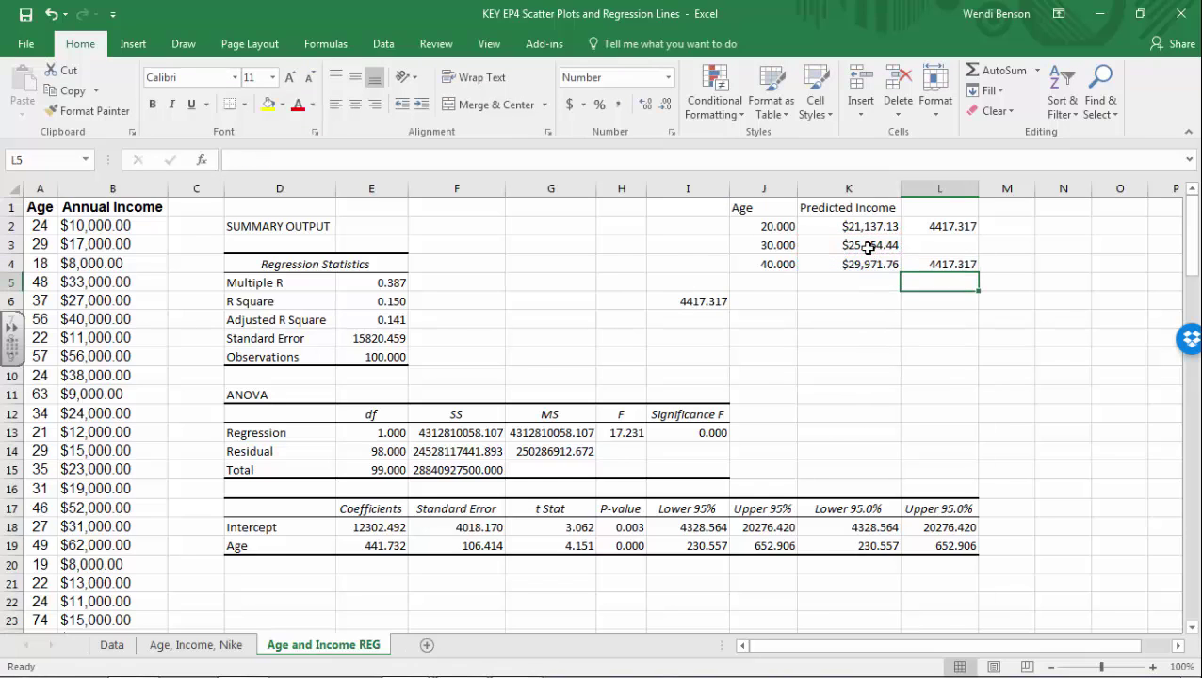
click(692, 304)
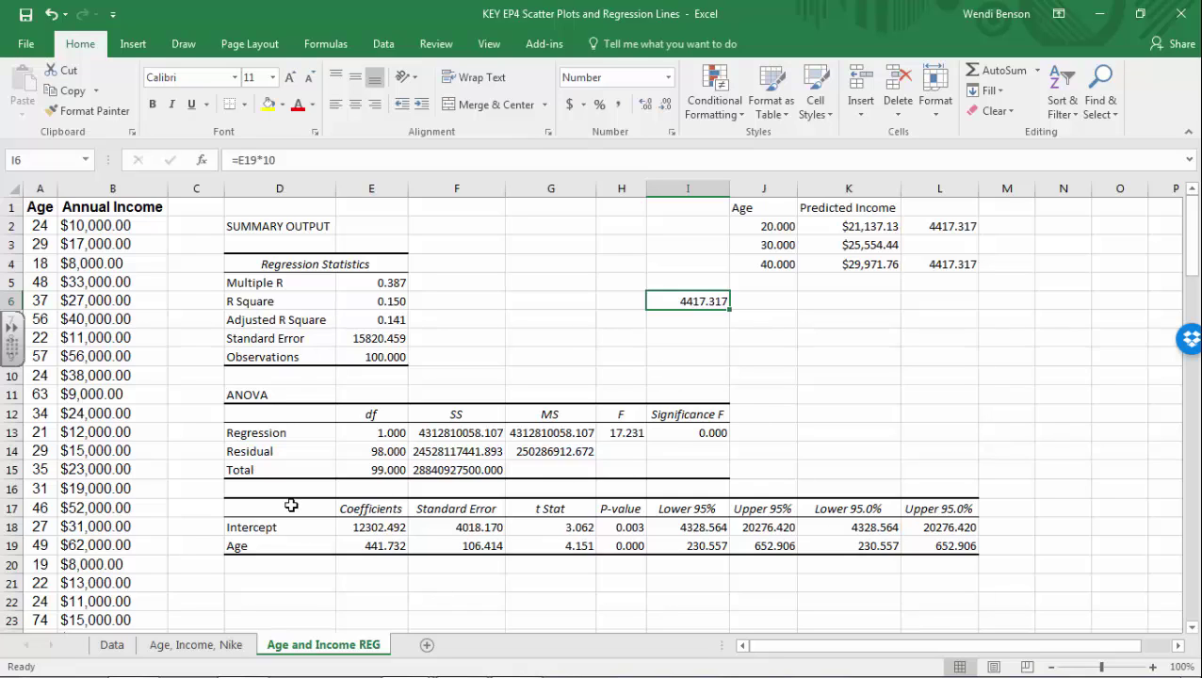
Add a linear trendline to the Annual Income by Age scatter plot on the Age, Income, Nike sheet.
click(222, 653)
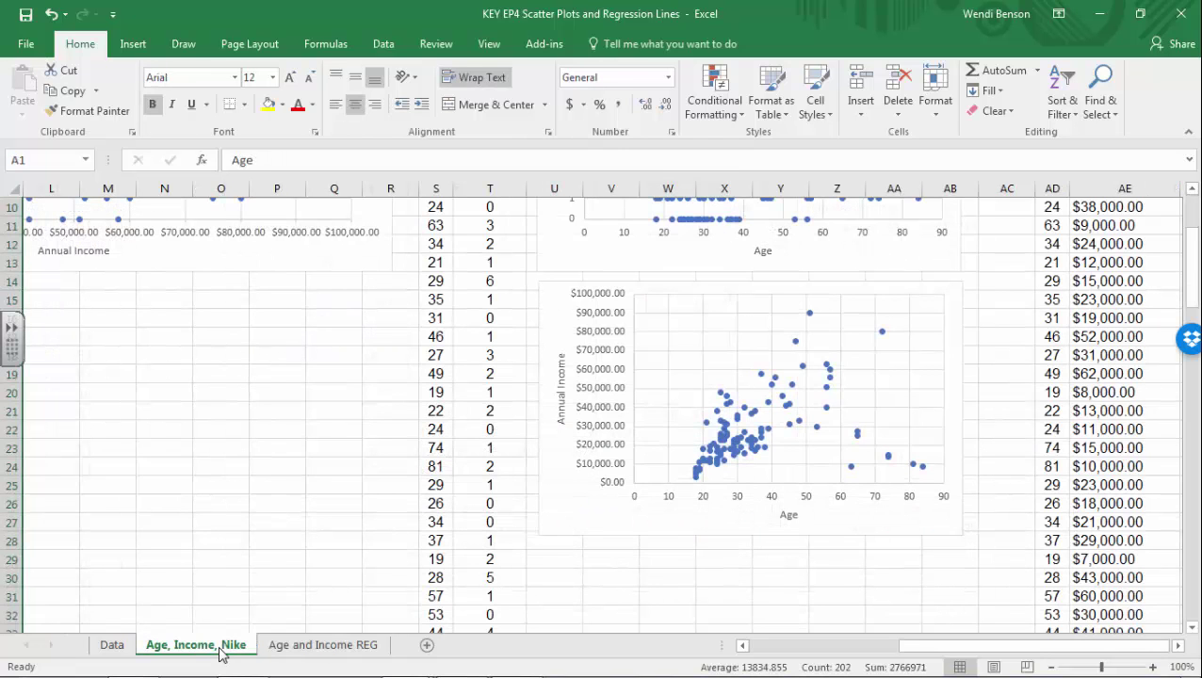
click(901, 363)
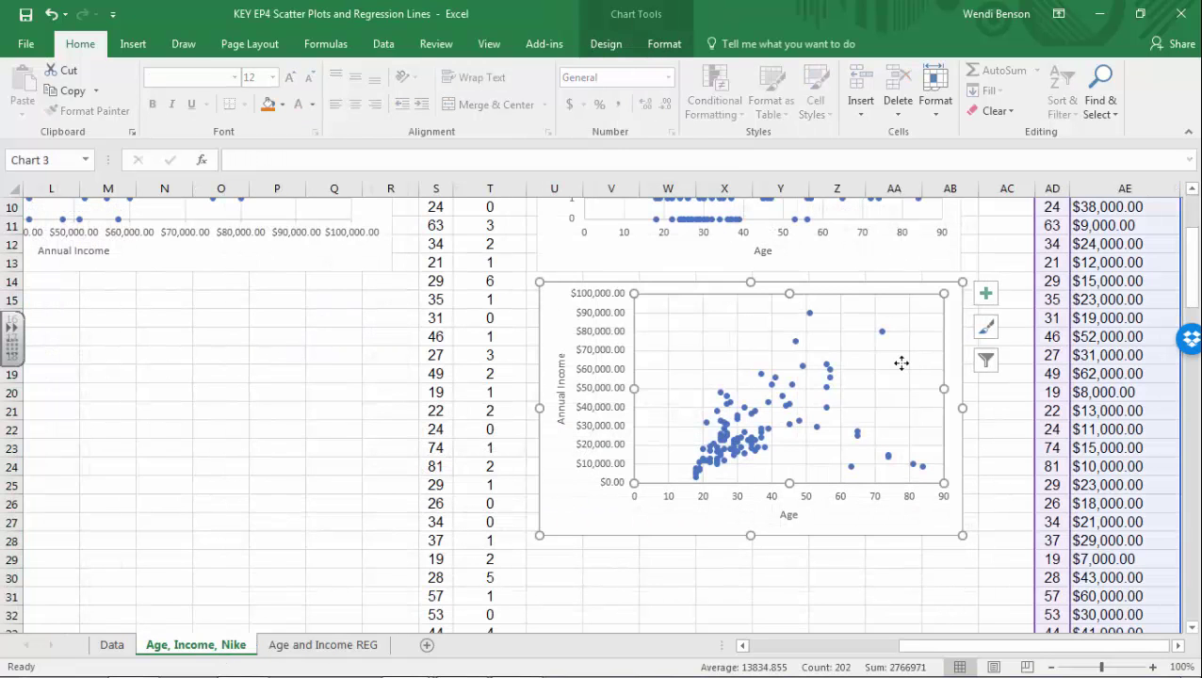
click(664, 44)
click(605, 43)
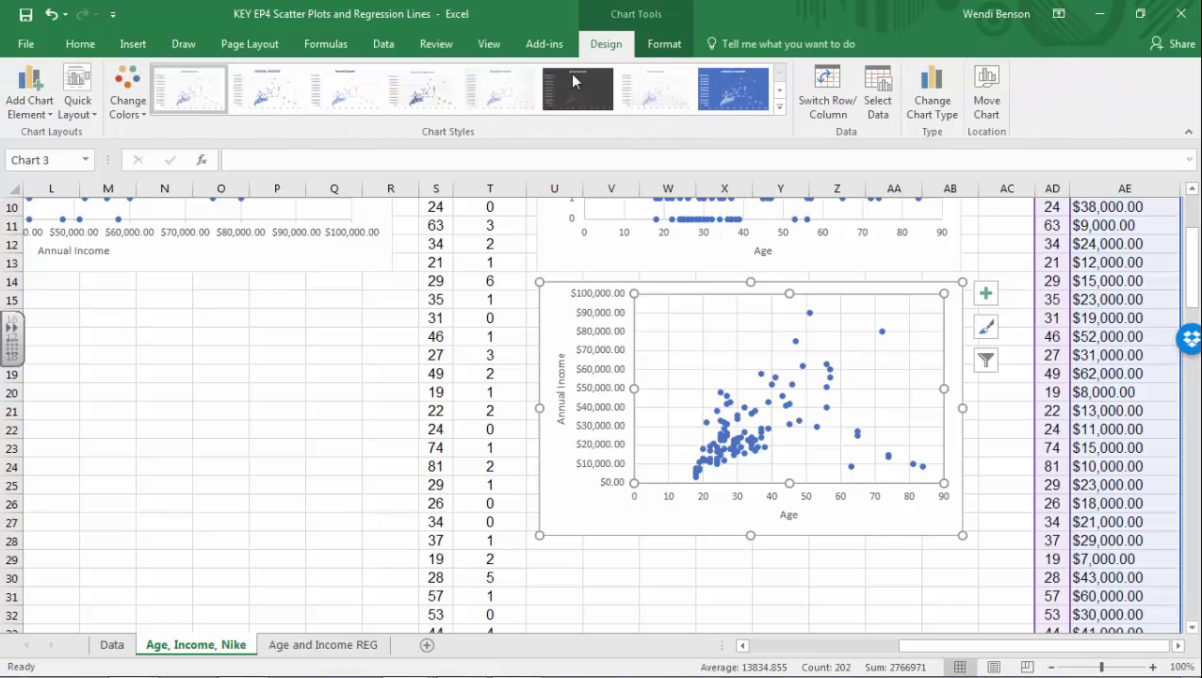
click(30, 120)
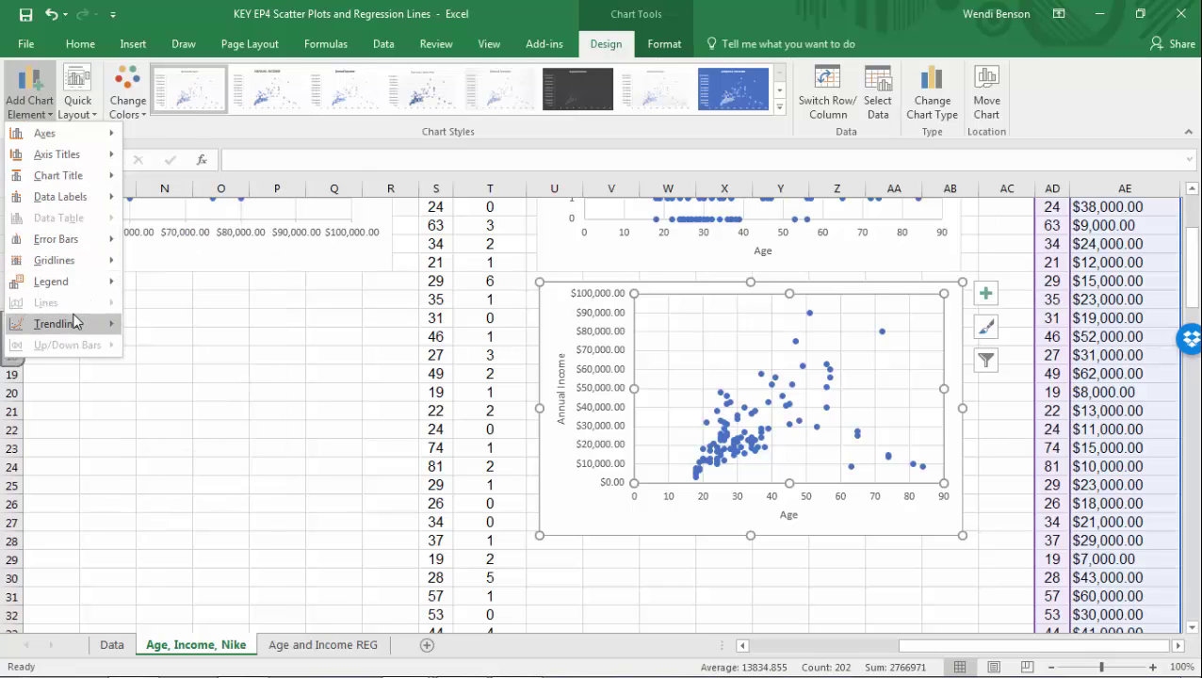
mouse_move(92, 327)
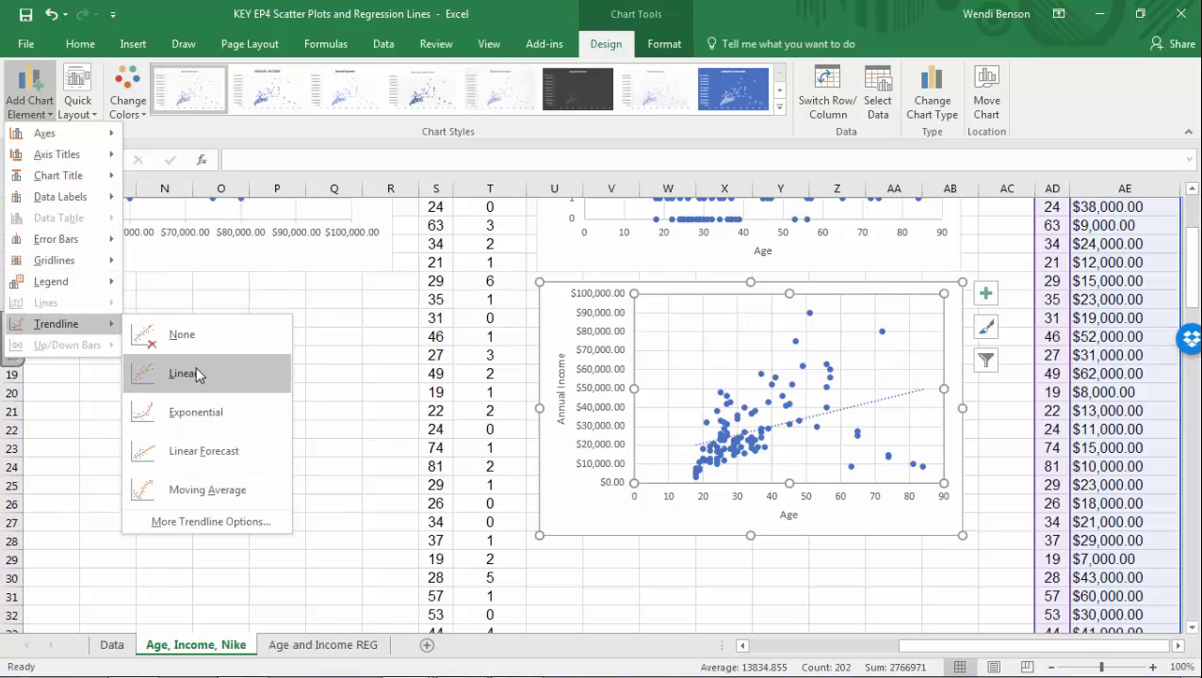
click(182, 374)
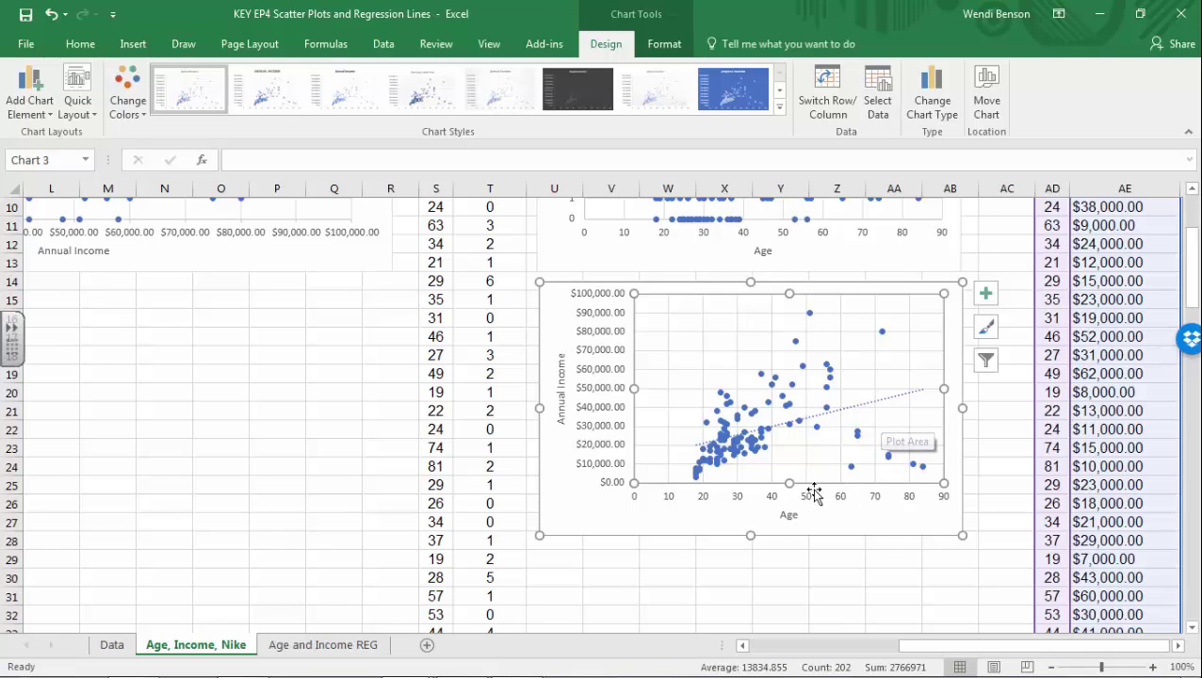
Compare the predicted incomes on the Age and Income REG sheet with the trendline in the Annual Income by Age scatter plot.
click(349, 648)
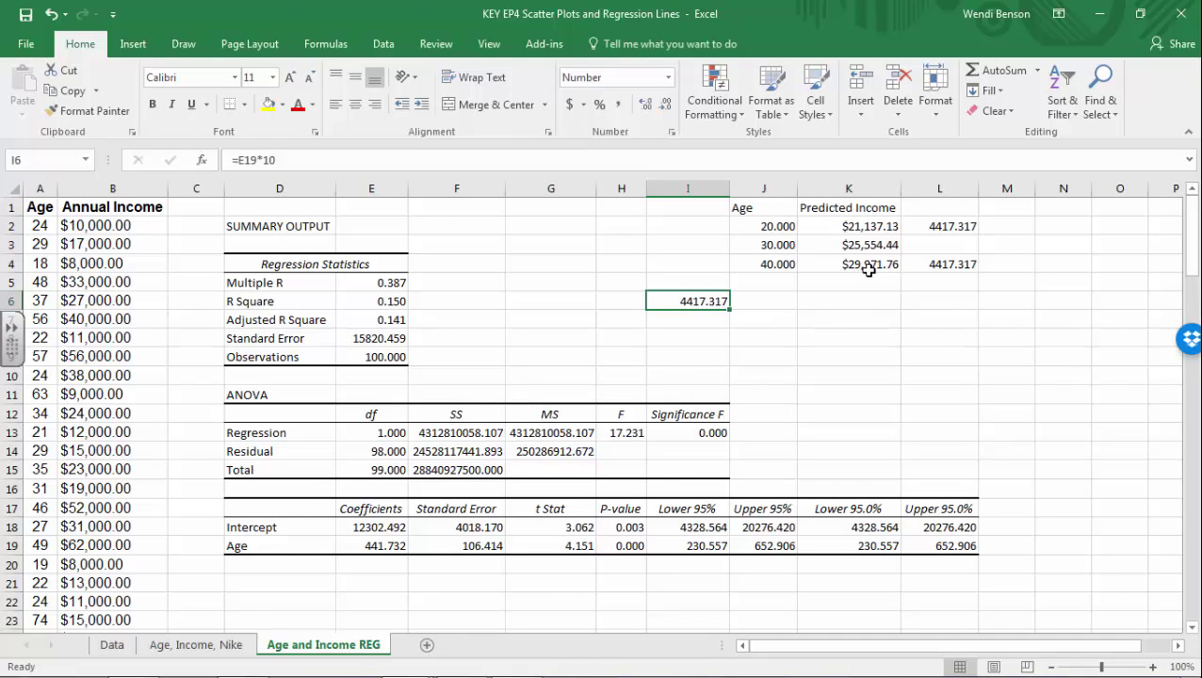
click(211, 656)
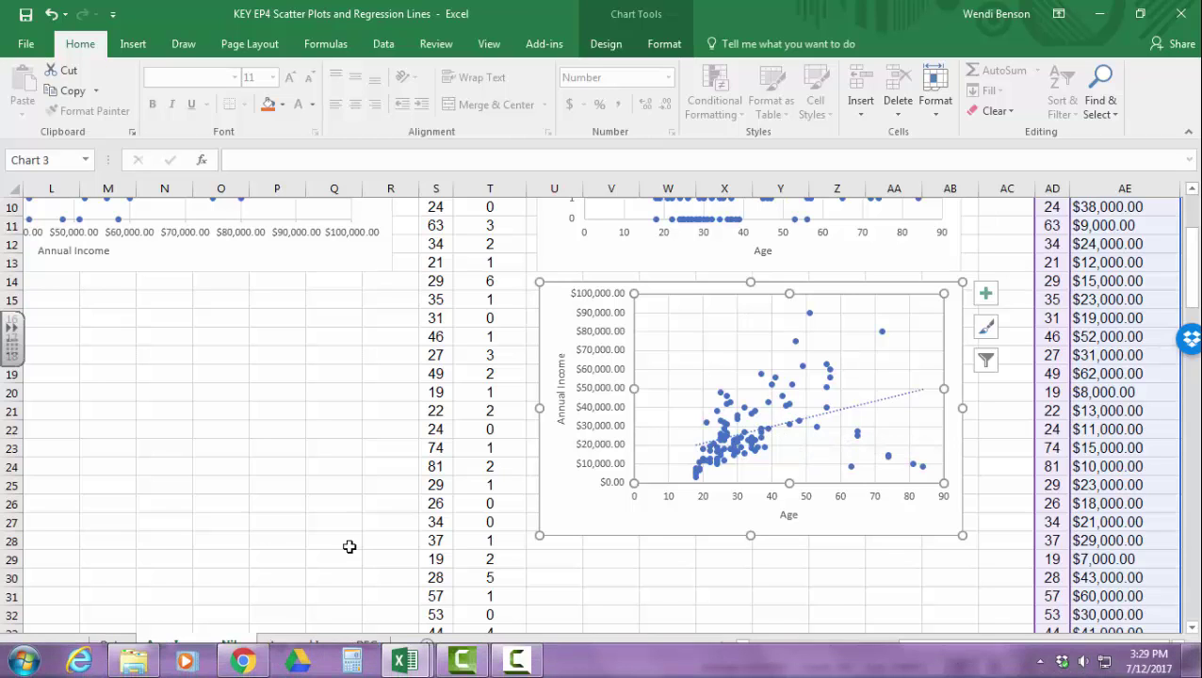
click(345, 650)
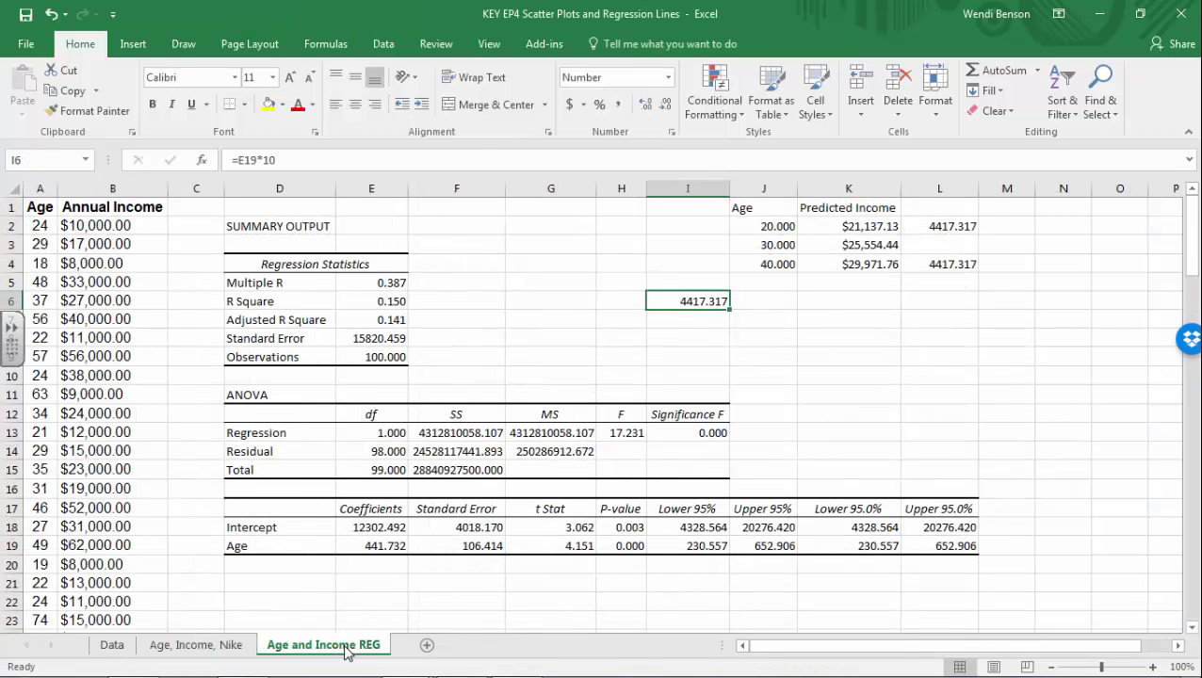
click(782, 226)
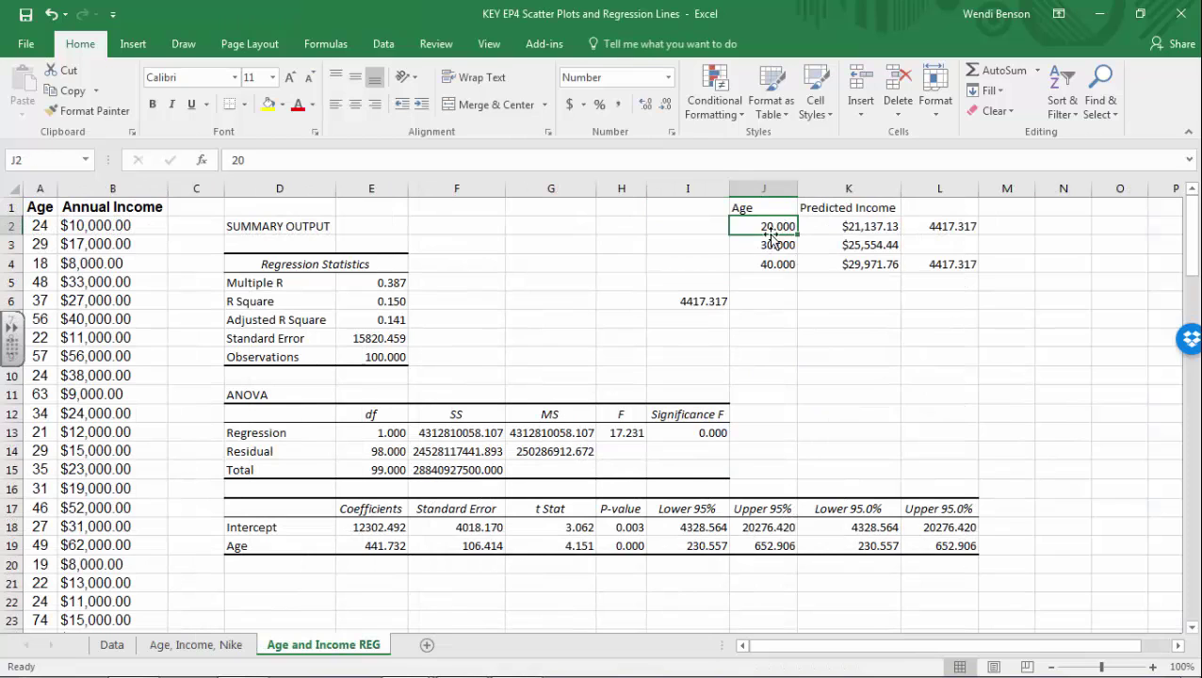
click(870, 227)
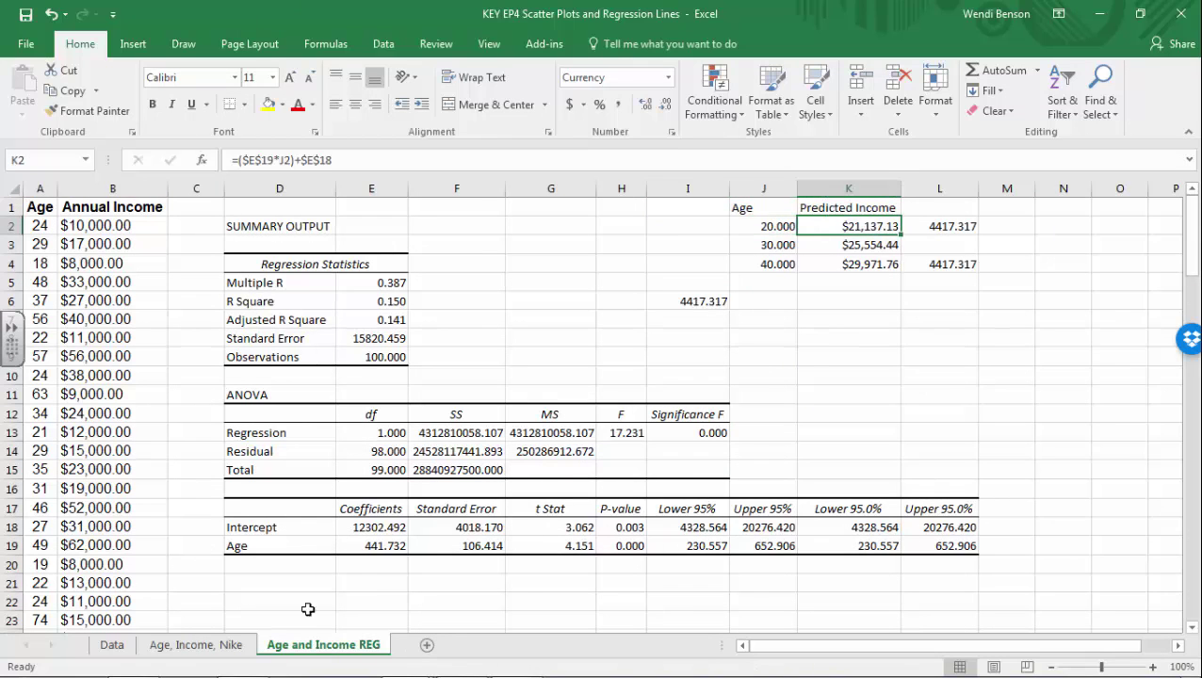
click(213, 646)
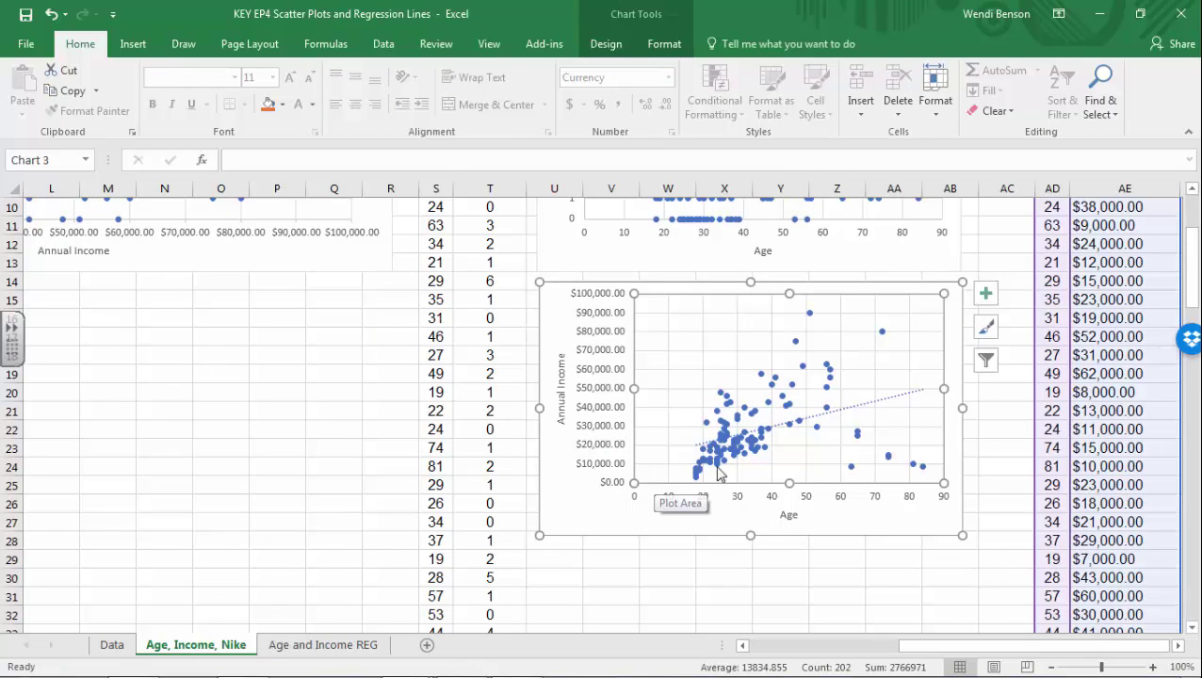
click(359, 648)
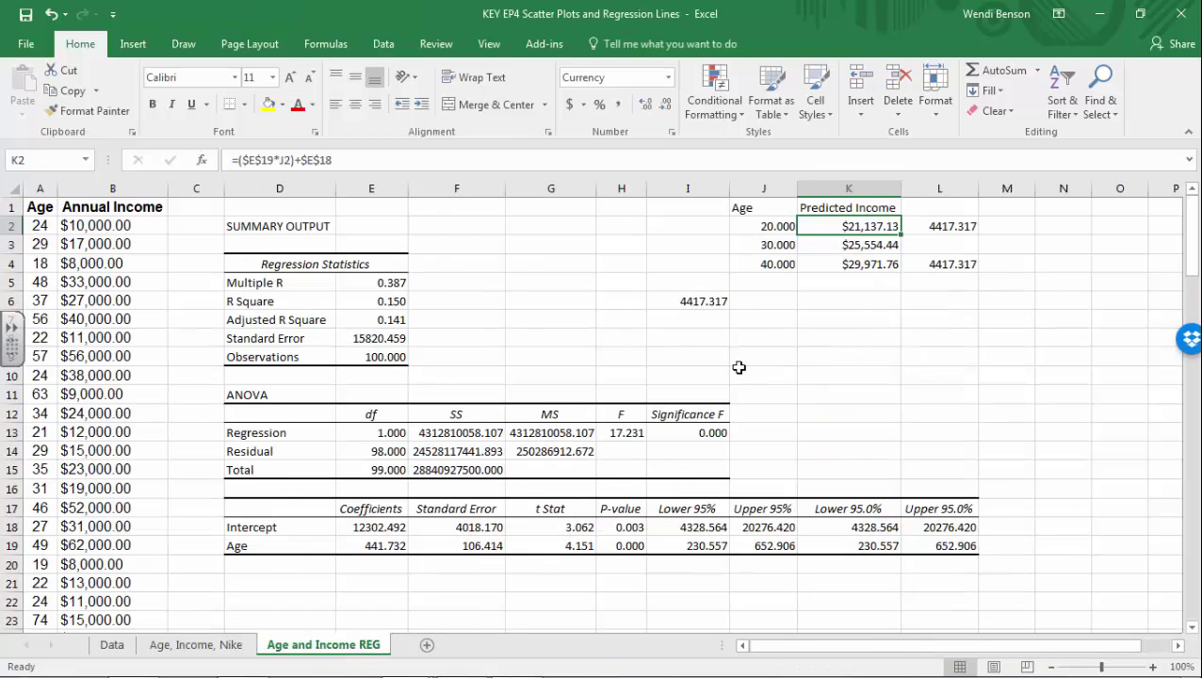
click(235, 647)
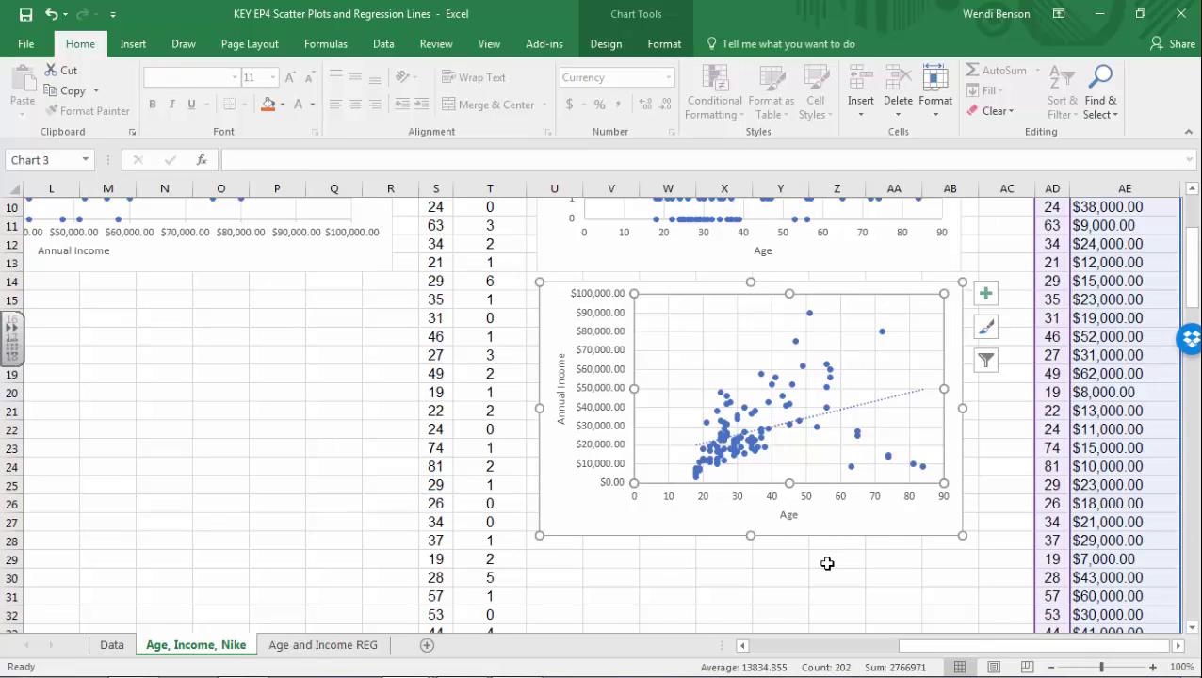